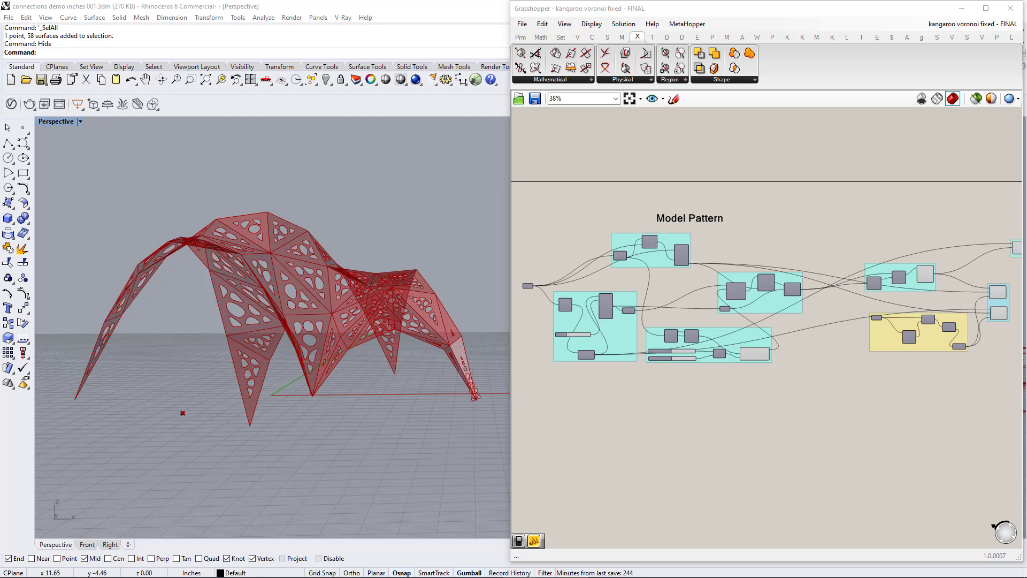
Examine the Voronoi-patterned shell and its flattened triangular panels from several angles, including a close look at the openings.
right_drag(303, 328, 301, 365)
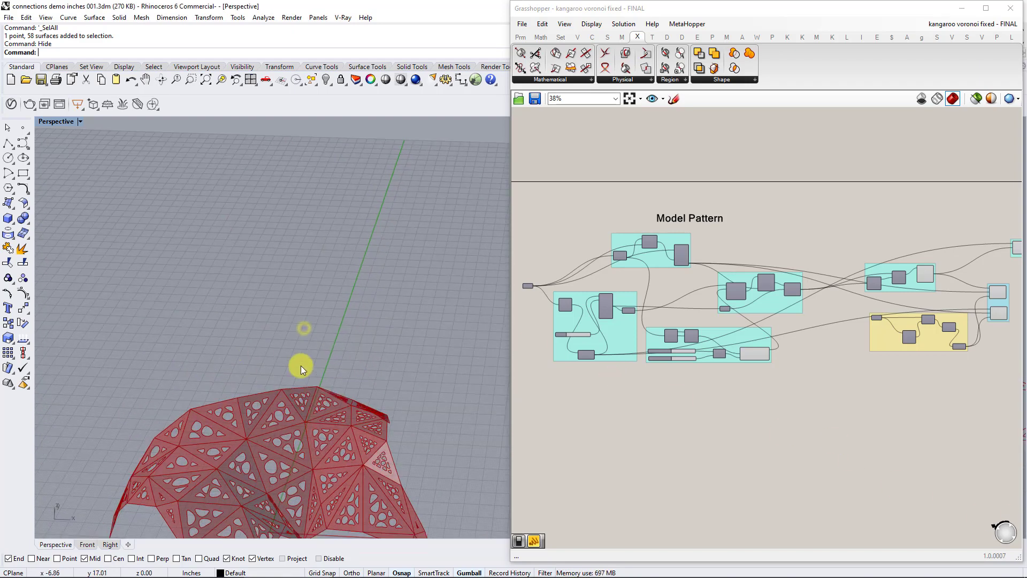
shift+right_drag(319, 484, 325, 354)
scroll(335, 369, down, 8)
shift+right_drag(437, 385, 264, 361)
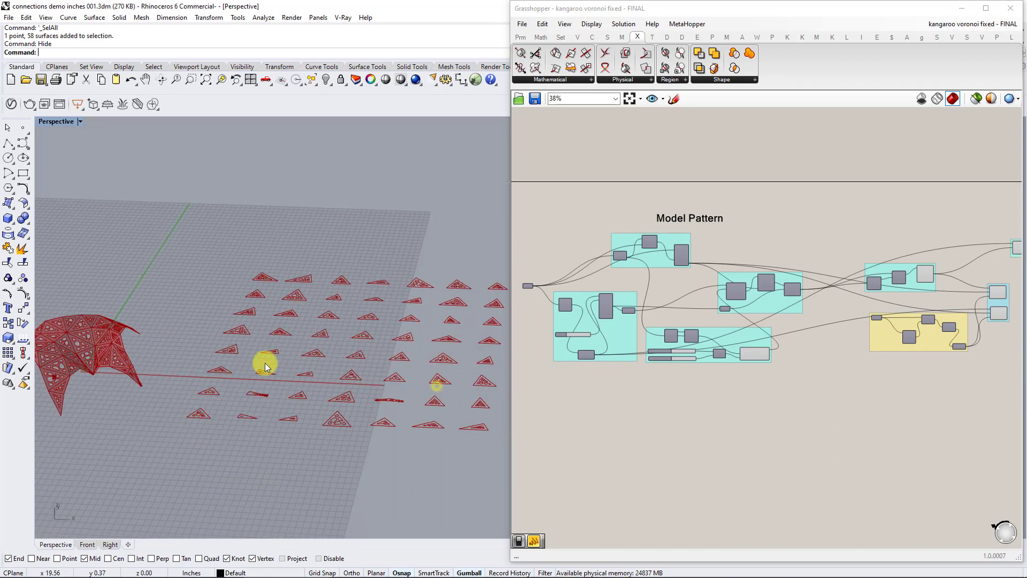
right_drag(393, 339, 386, 389)
scroll(379, 397, up, 6)
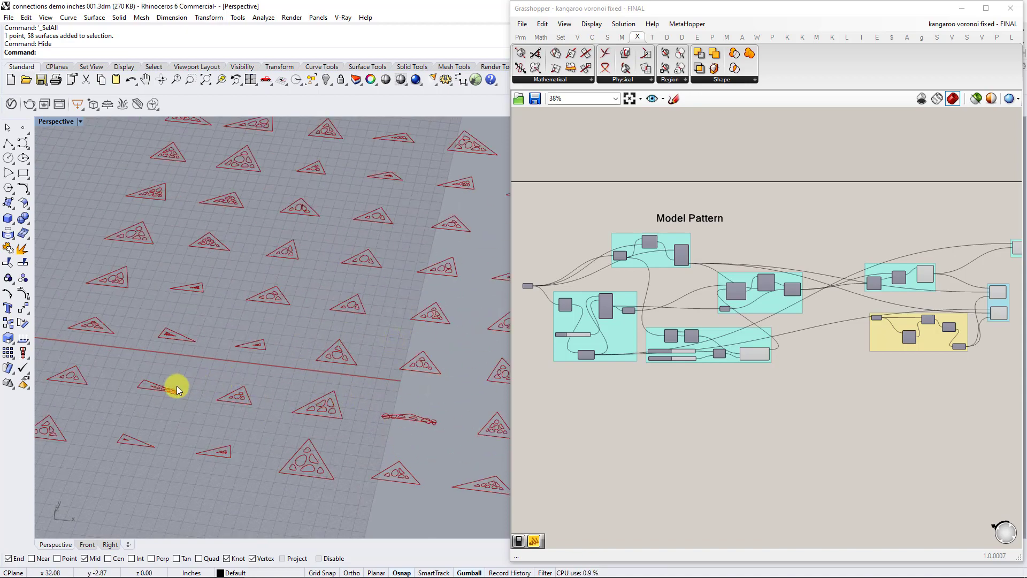
right_drag(223, 331, 435, 320)
scroll(435, 319, down, 3)
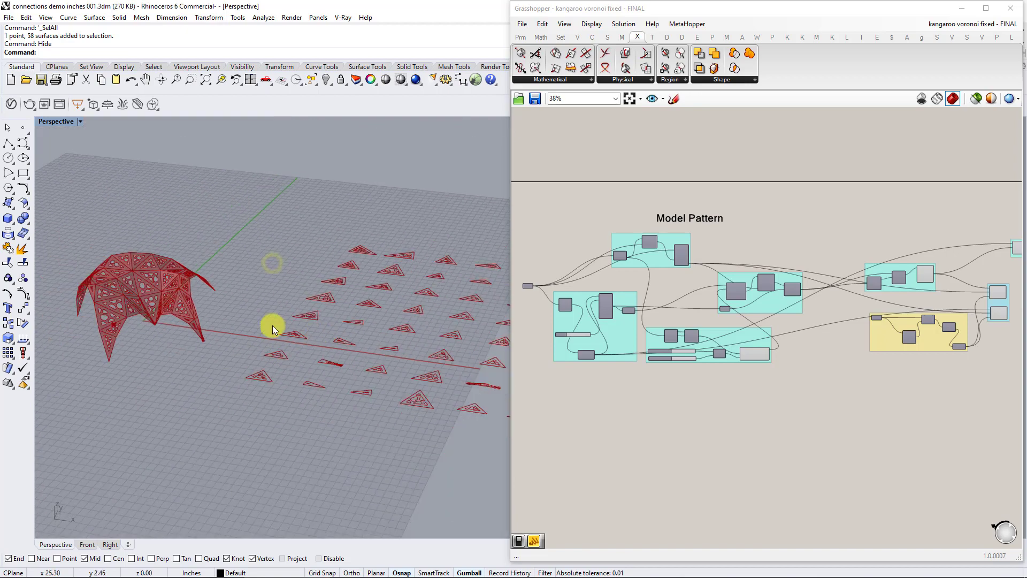
shift+right_drag(225, 320, 402, 321)
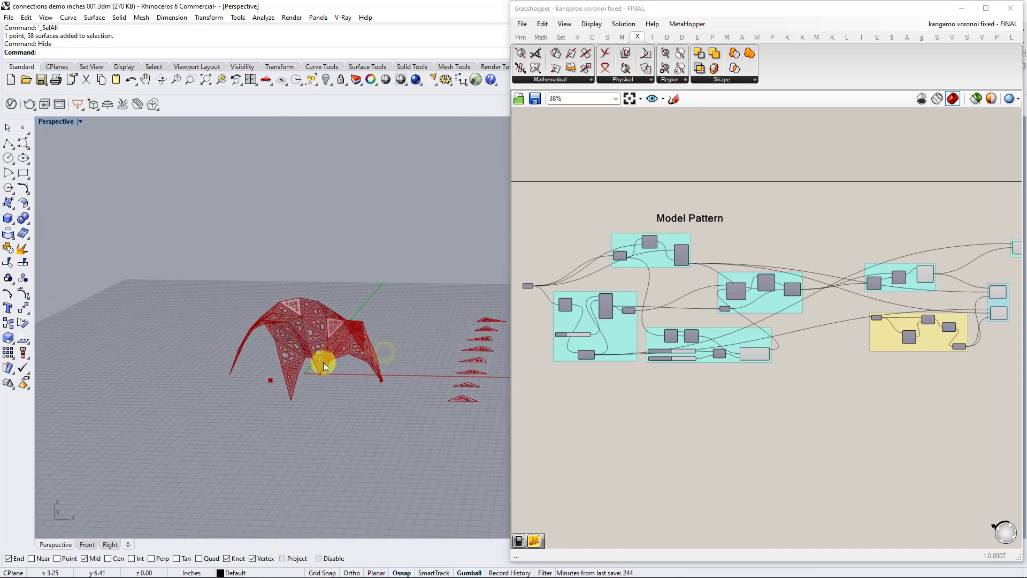
scroll(323, 364, up, 6)
scroll(329, 360, up, 2)
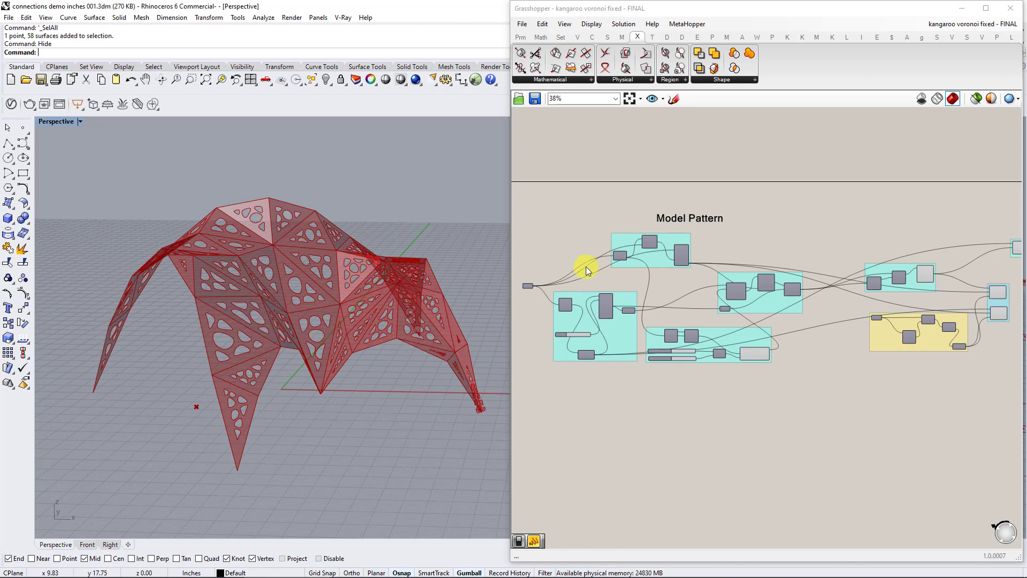
right_drag(541, 304, 597, 298)
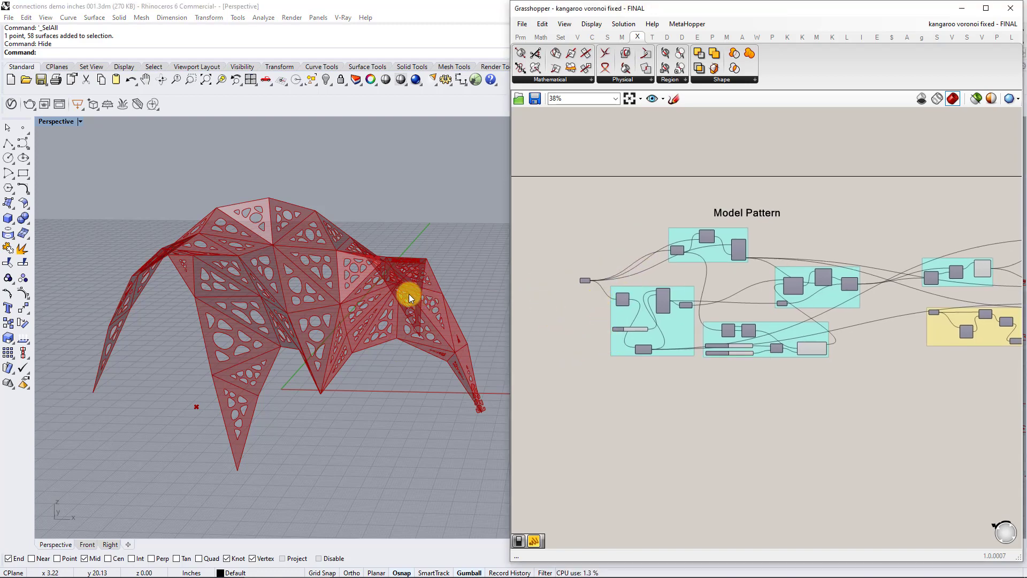
scroll(309, 290, up, 5)
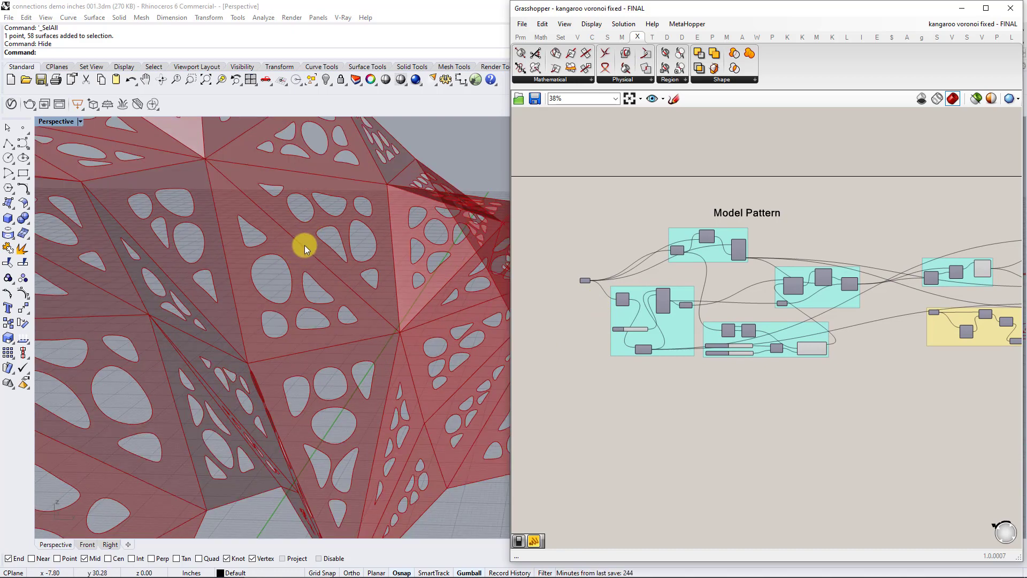
Copy the entire Model Pattern definition and paste it into the kangaroo fixed connections - FINAL definition.
scroll(731, 356, down, 4)
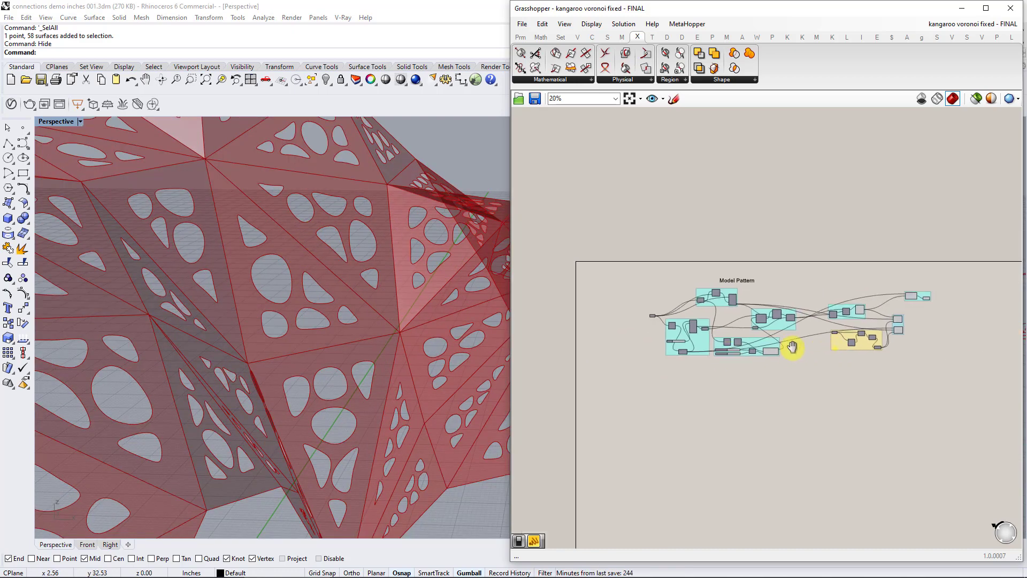
drag(875, 391, 547, 264)
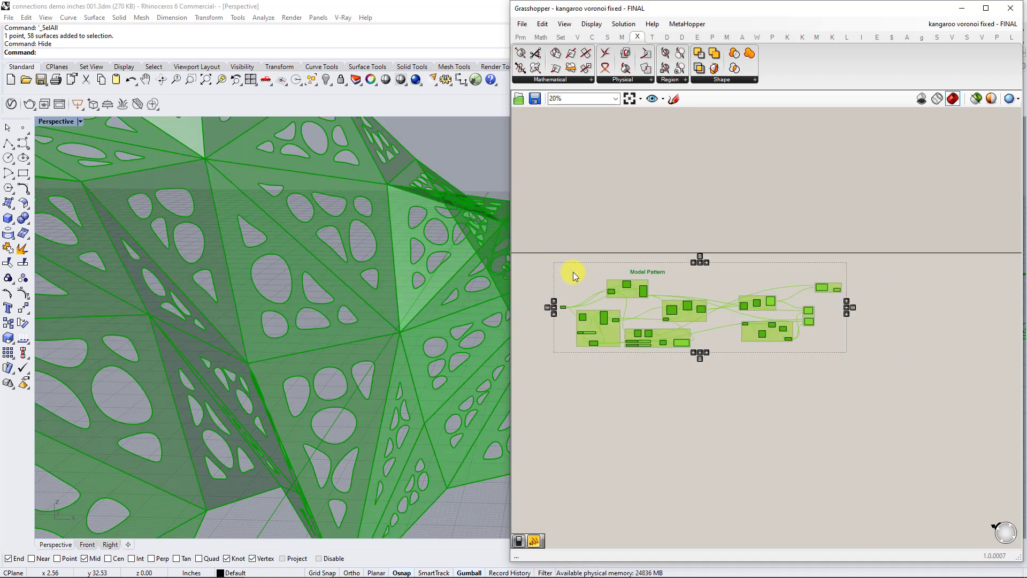
click(988, 24)
click(971, 123)
scroll(720, 307, down, 7)
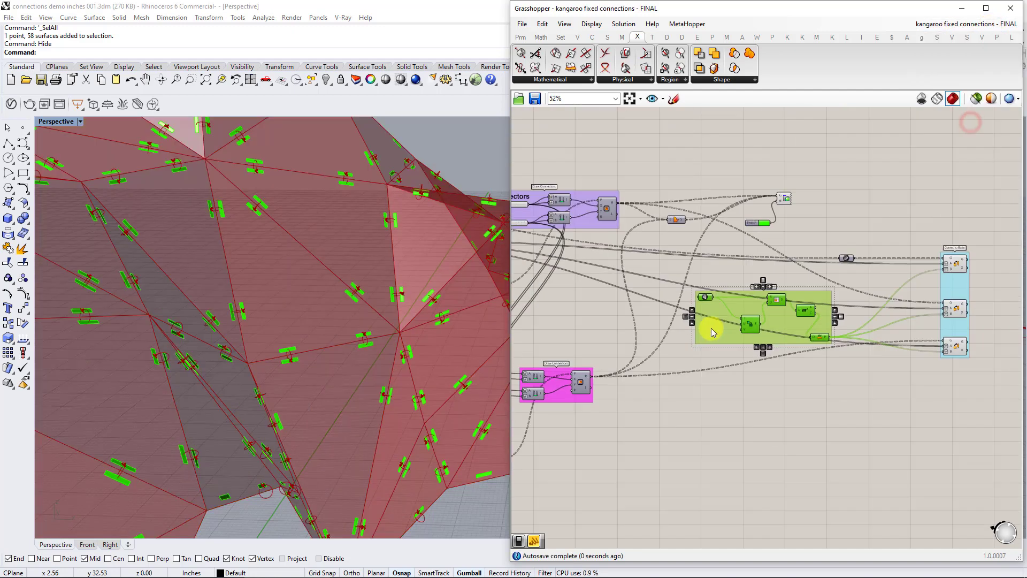
click(689, 399)
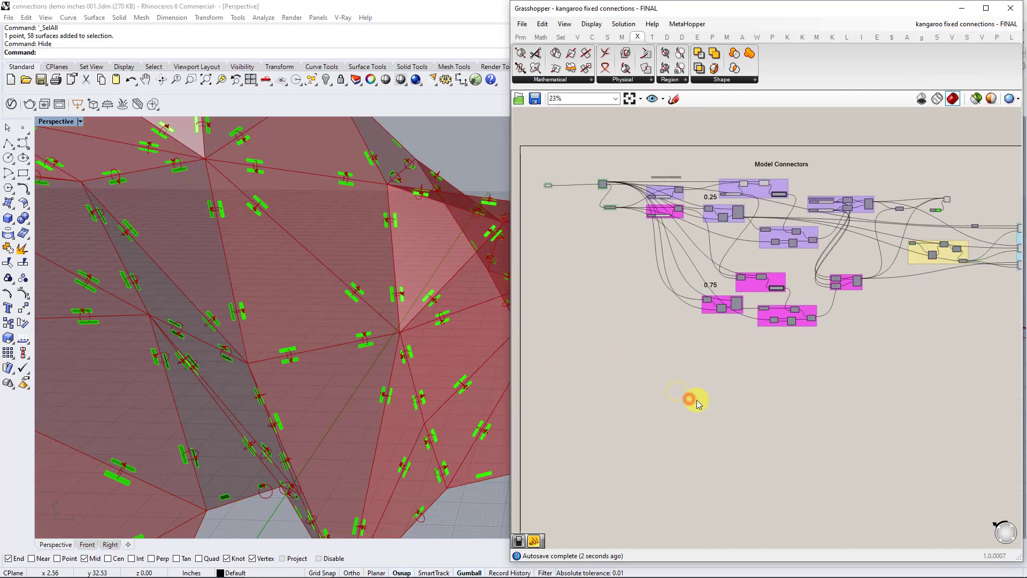
key(ctrl+v)
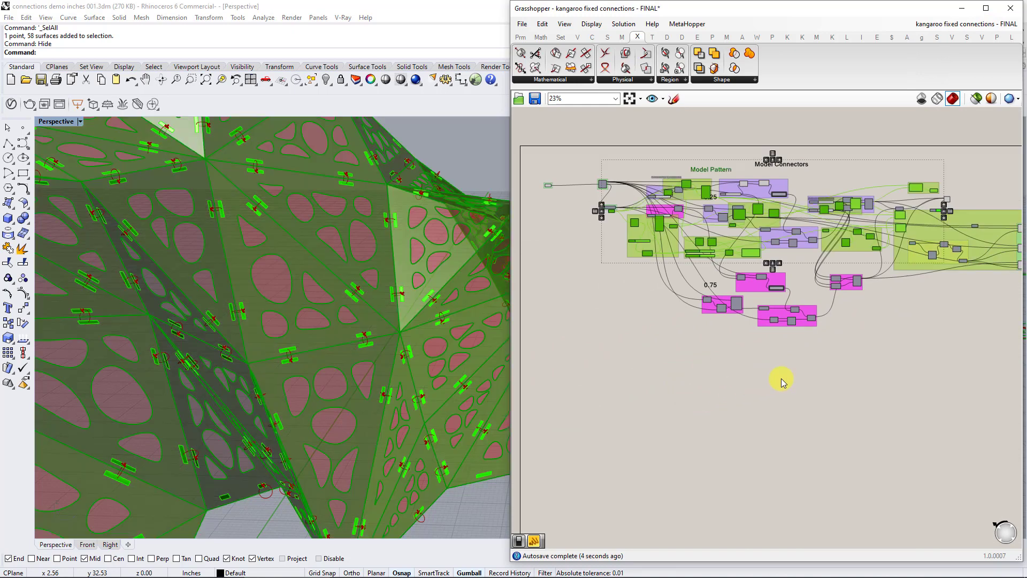
scroll(868, 246, up, 1)
drag(862, 239, 851, 475)
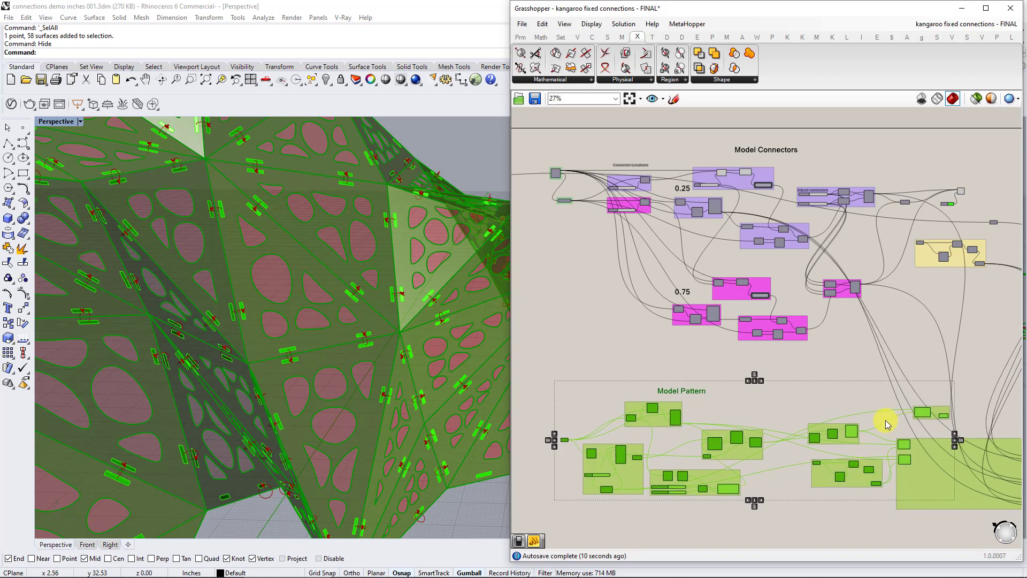
right_drag(885, 420, 760, 401)
key(ctrl+z)
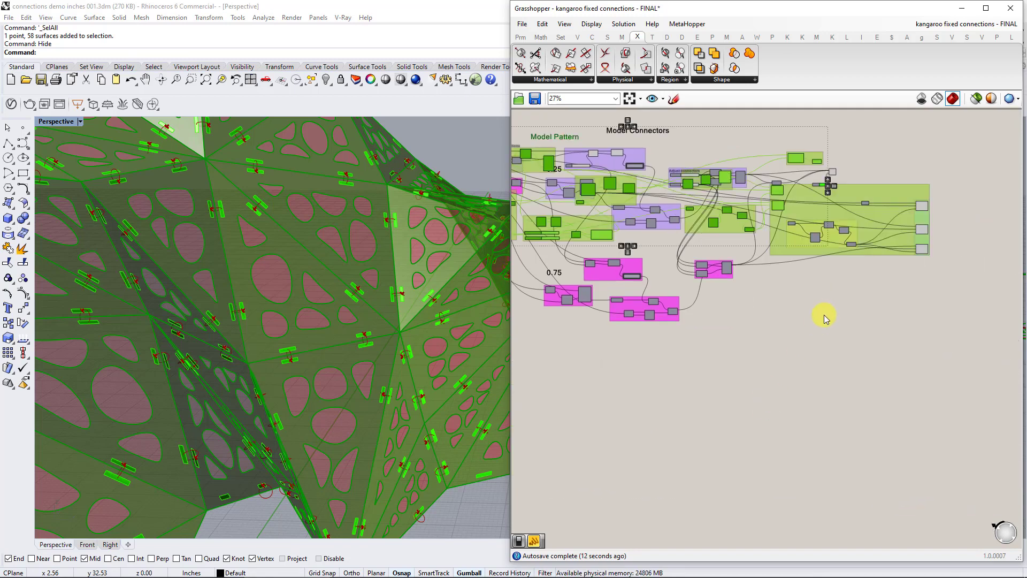
Move the pasted Model Pattern definition into the empty canvas area below Model Connectors and deselect it.
drag(784, 246, 839, 295)
click(695, 358)
click(808, 385)
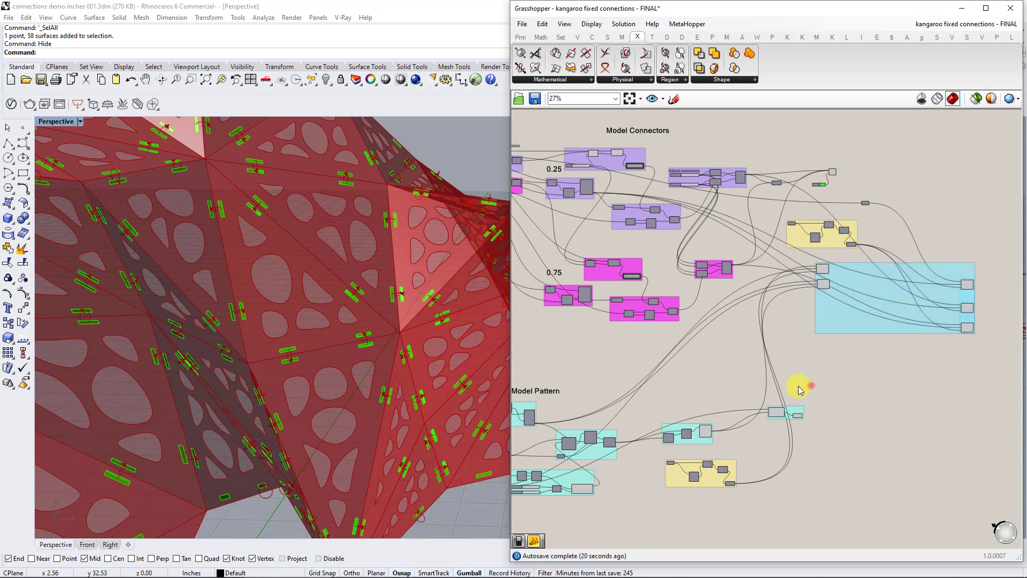
Wire the input geometry parameter of Model Connectors into the starting parameter of Model Pattern.
right_drag(638, 377, 681, 326)
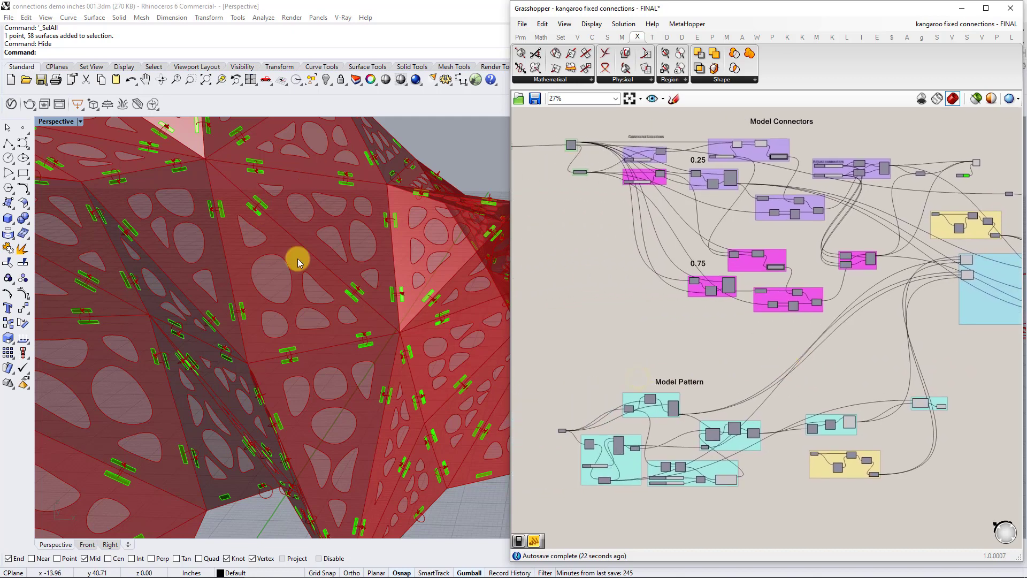
right_drag(642, 298, 764, 367)
scroll(735, 433, up, 5)
scroll(753, 369, down, 6)
click(754, 311)
scroll(749, 295, up, 3)
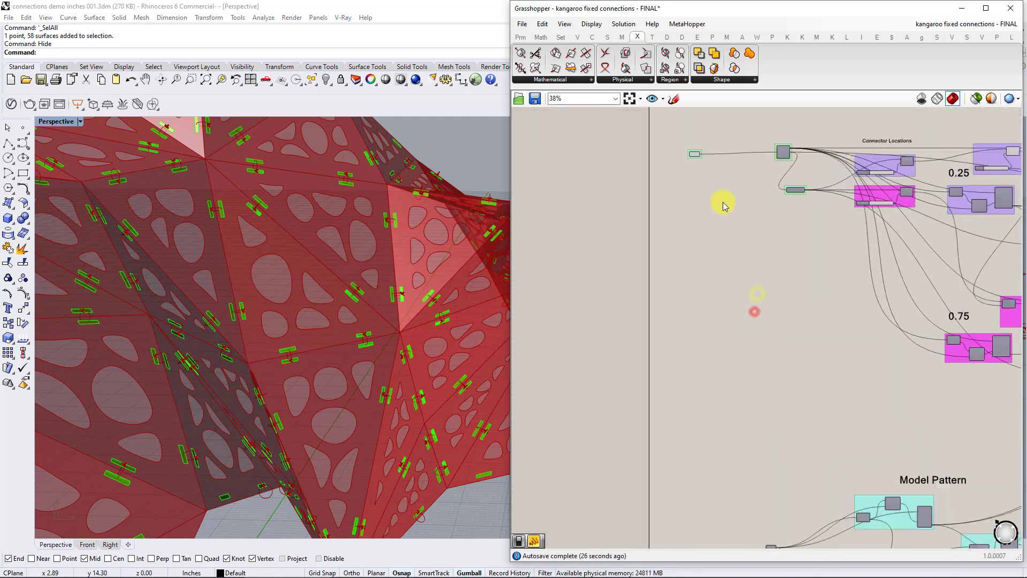
drag(702, 155, 762, 509)
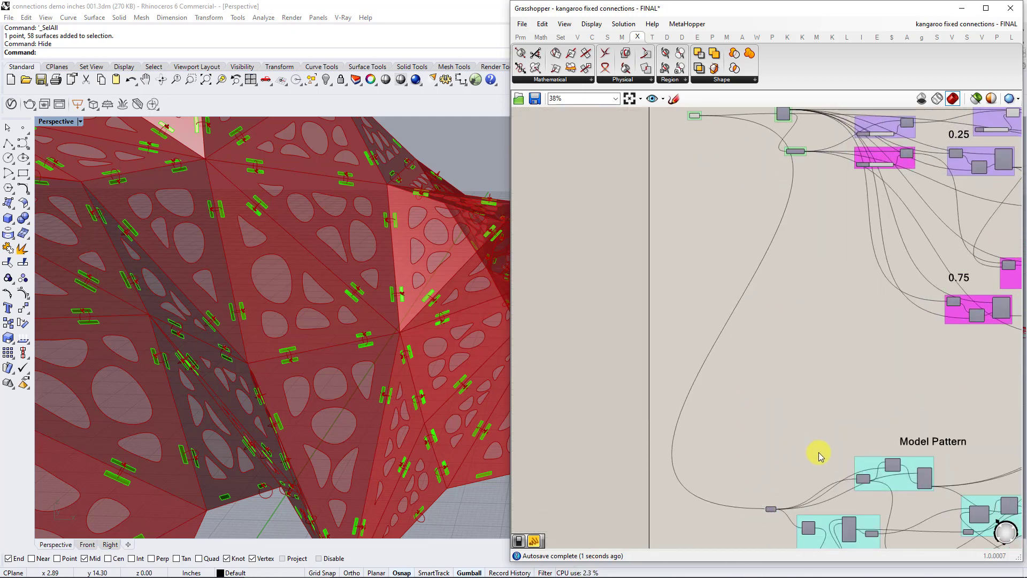
Examine the shell with pattern and connectors combined, and trace the Model Pattern components through to the blue bake group.
right_drag(812, 440, 690, 465)
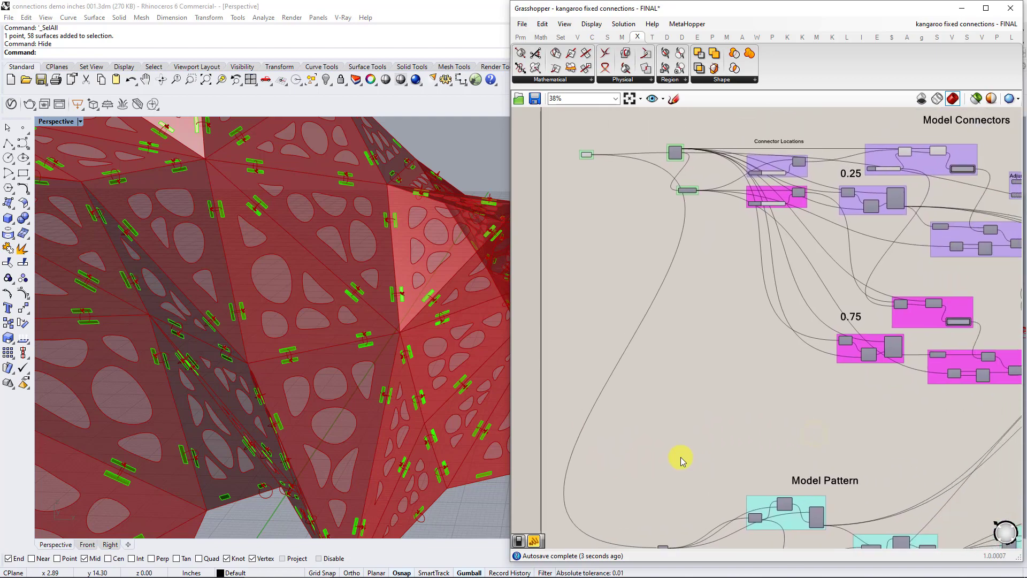
right_drag(354, 373, 353, 372)
scroll(356, 370, down, 8)
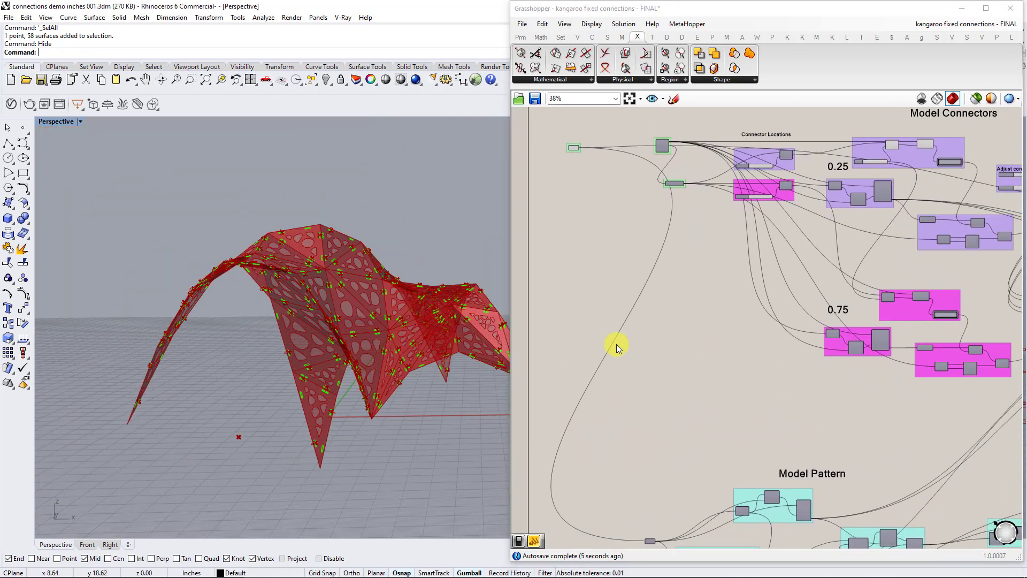
right_drag(885, 354, 711, 333)
right_drag(842, 345, 754, 328)
right_drag(929, 444, 826, 362)
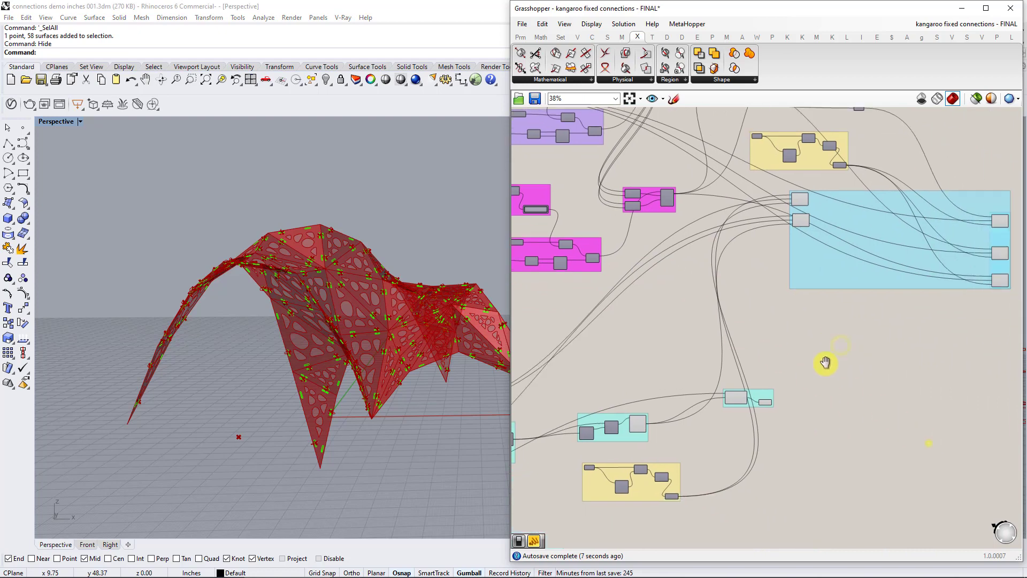
scroll(708, 383, up, 3)
right_drag(726, 384, 974, 362)
right_drag(881, 399, 820, 405)
scroll(728, 401, up, 1)
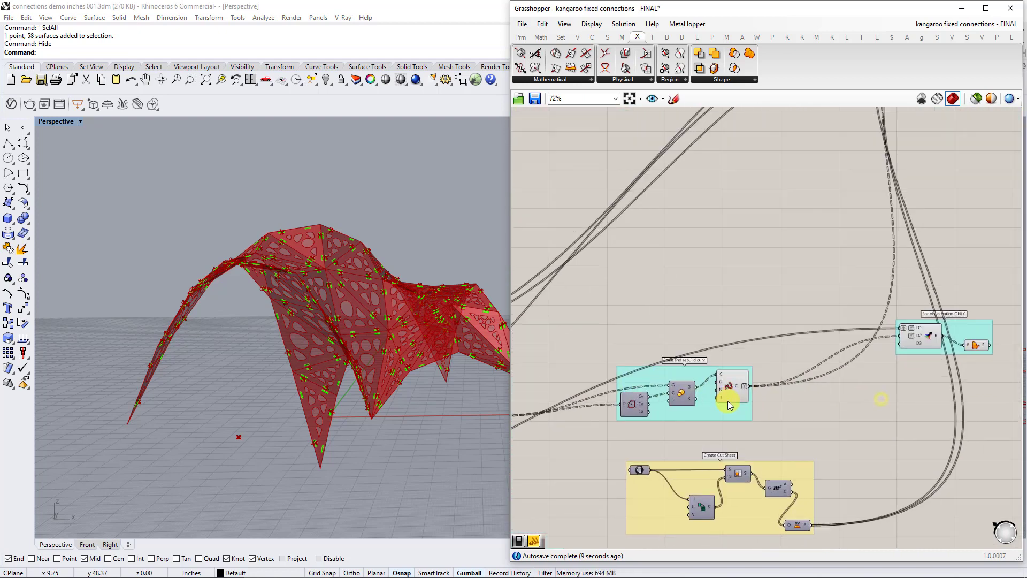
scroll(839, 429, down, 2)
scroll(838, 430, down, 1)
right_drag(936, 376, 688, 452)
scroll(718, 267, up, 3)
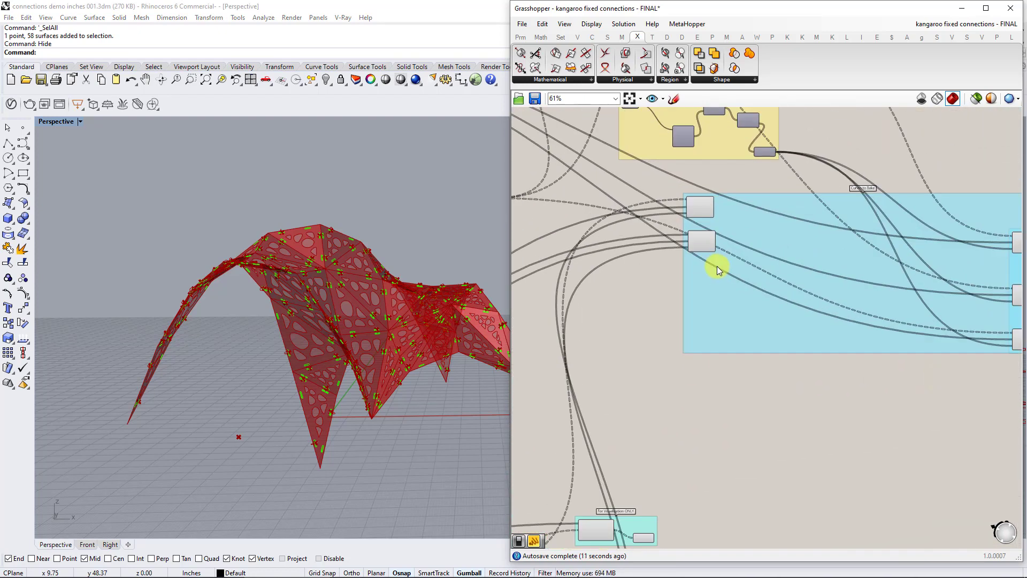
right_drag(739, 262, 673, 289)
Move the two pasted Orient components below and closer to the three connector Orient components in the bake group.
drag(640, 263, 952, 493)
right_drag(944, 480, 778, 429)
right_drag(626, 221, 746, 246)
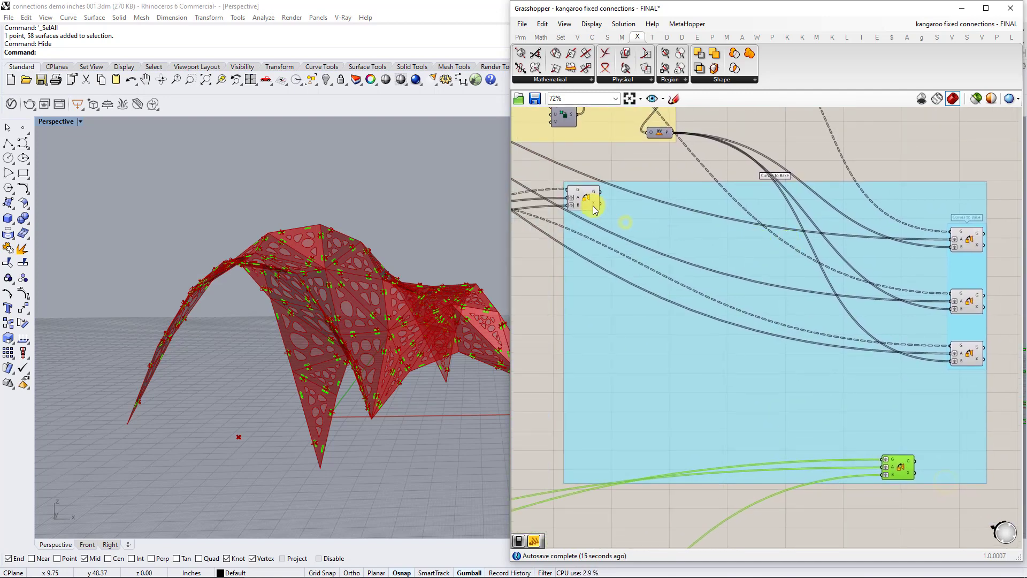
drag(584, 196, 728, 390)
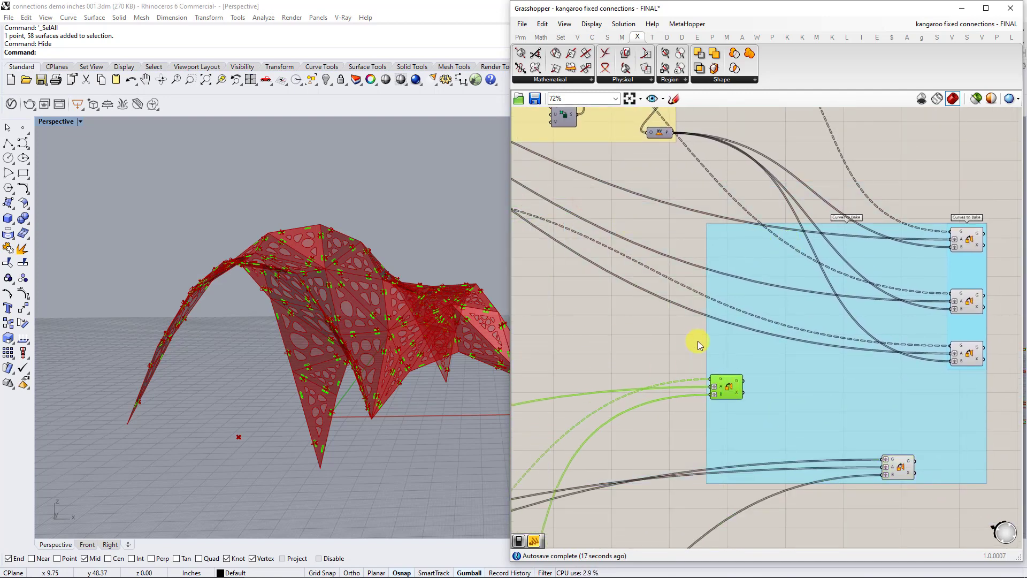
Select the upper pasted Orient component and examine the geometry it contributes to the flattened panels.
click(698, 341)
click(726, 386)
shift+right_drag(390, 333, 264, 307)
scroll(264, 307, down, 10)
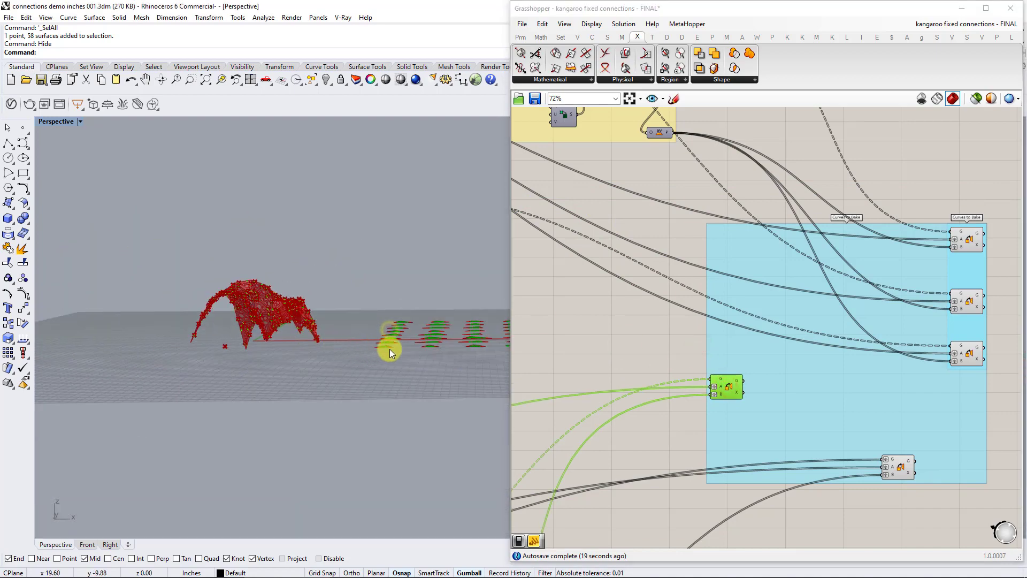
right_drag(389, 349, 436, 397)
scroll(749, 396, up, 2)
right_drag(412, 329, 418, 382)
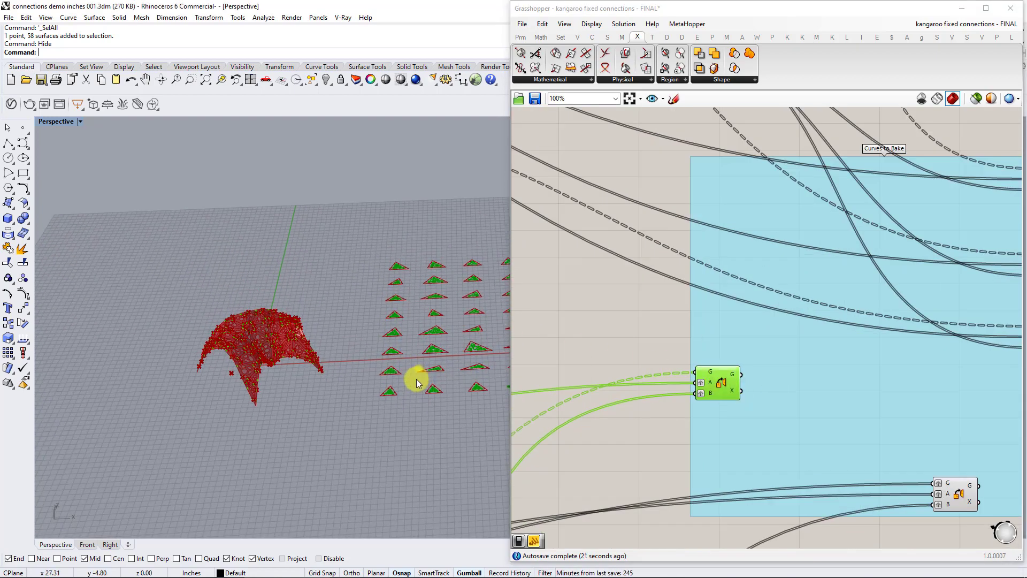
scroll(417, 382, up, 5)
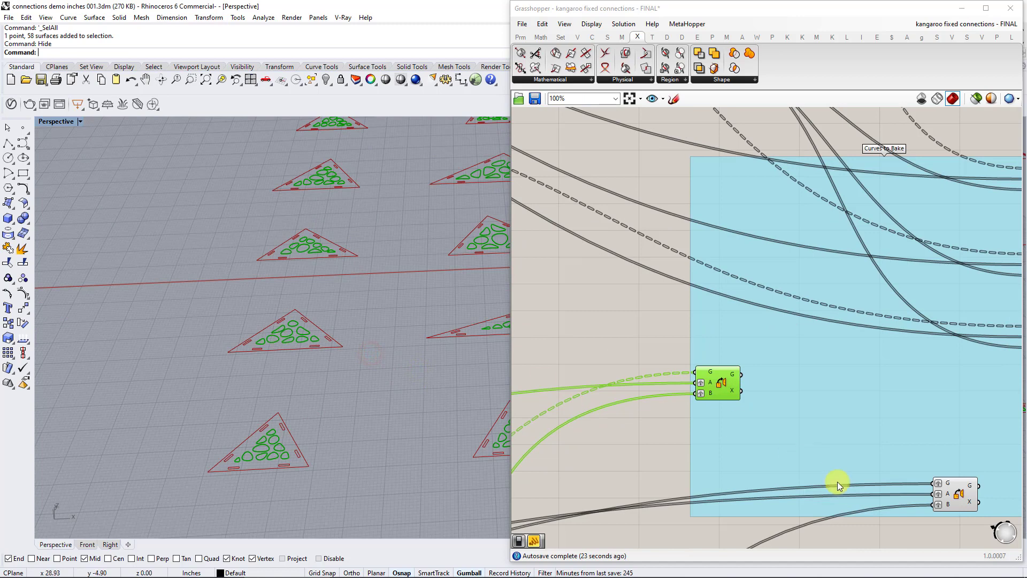
Delete the lower pasted Orient component and move the remaining one beneath the three connector Orient components.
click(951, 490)
key(Delete)
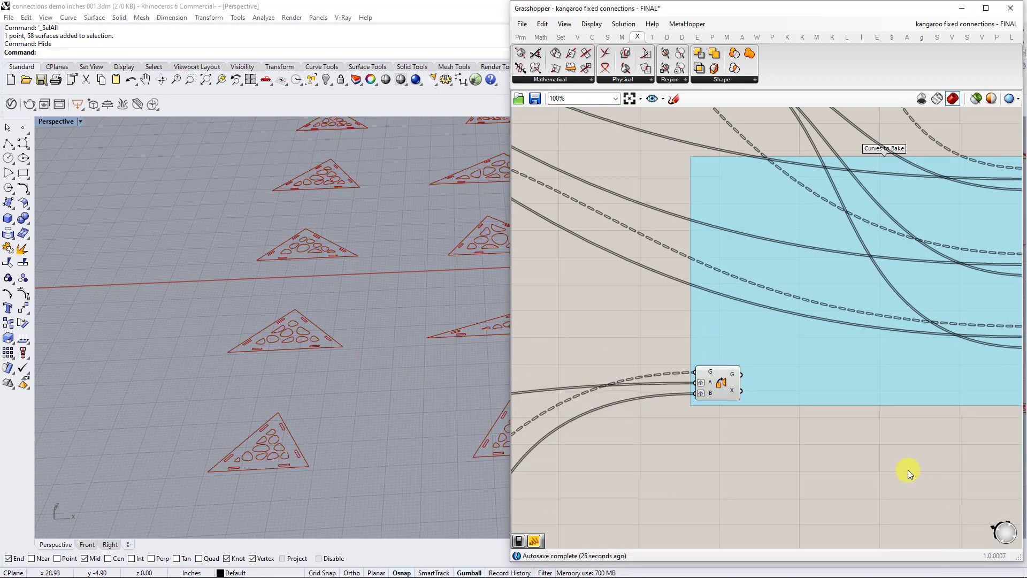
scroll(907, 469, down, 4)
right_drag(772, 412, 715, 407)
drag(702, 414, 846, 423)
scroll(835, 409, up, 2)
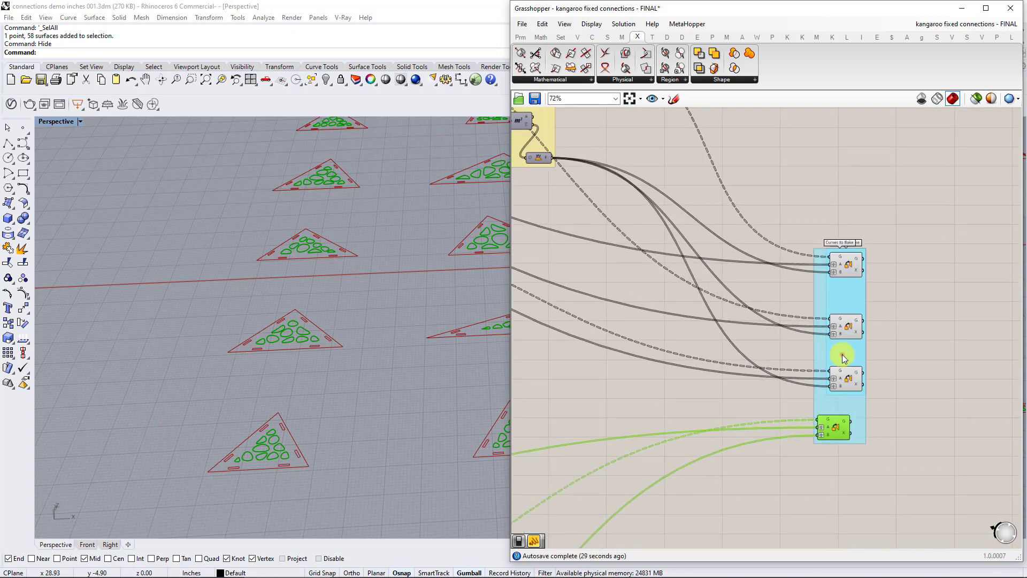
Delete the extra overlapping Curves to Bake group while keeping its components.
click(843, 357)
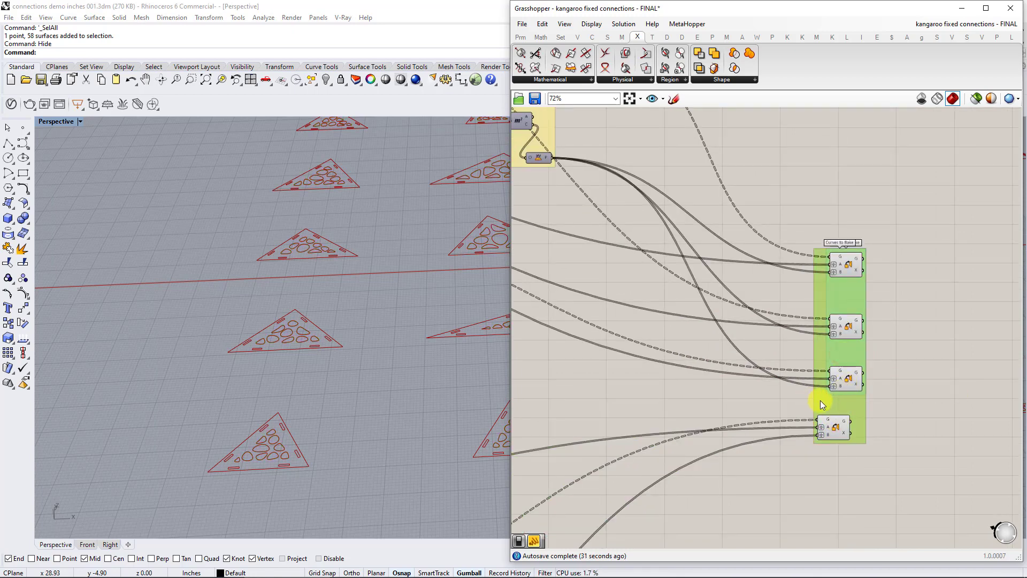
click(923, 415)
click(843, 409)
key(Delete)
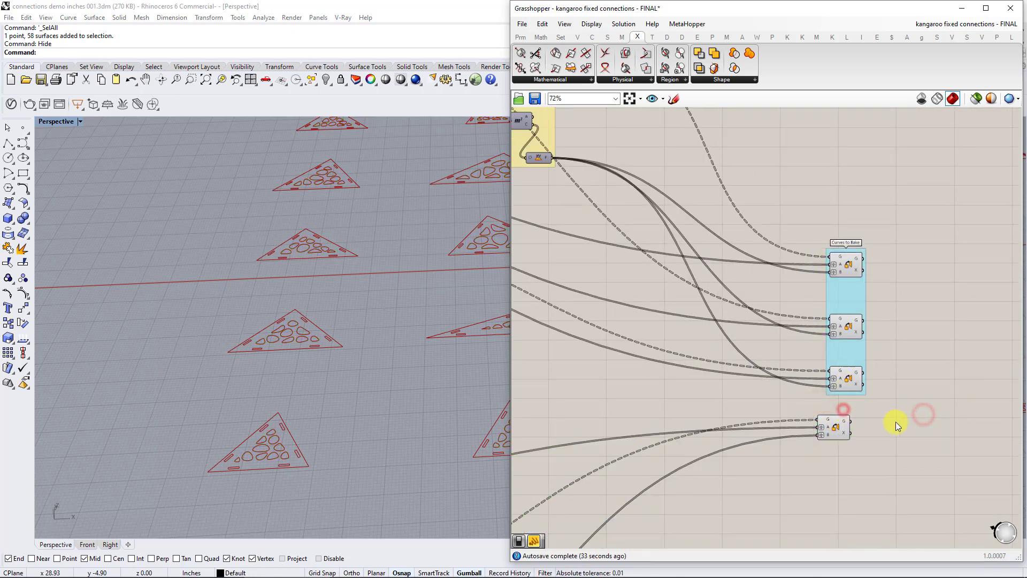
Align the pattern's Orient component with the three above it and add it to the Curves to Bake group.
click(843, 427)
drag(844, 427, 851, 429)
right_click(849, 352)
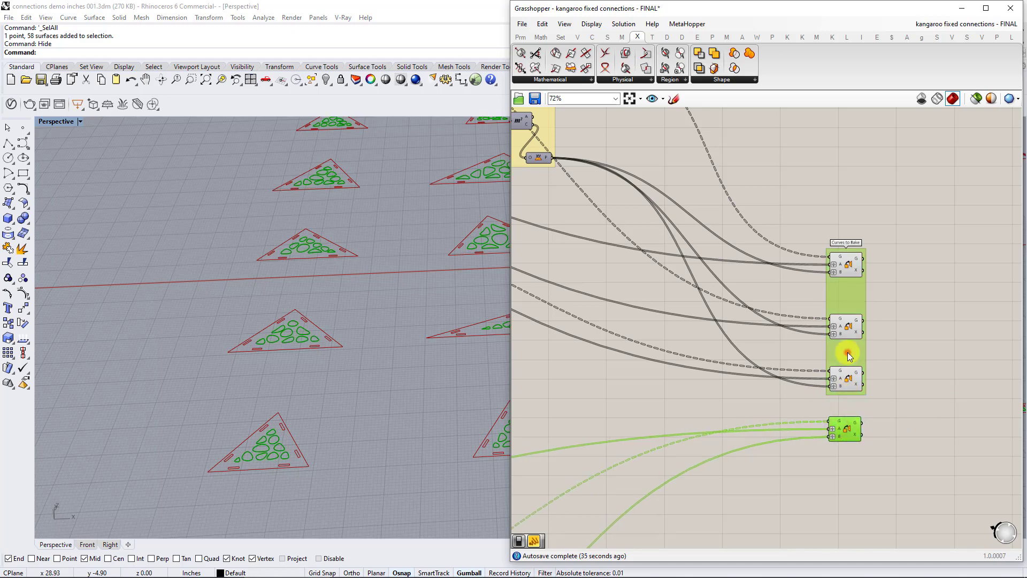
click(881, 437)
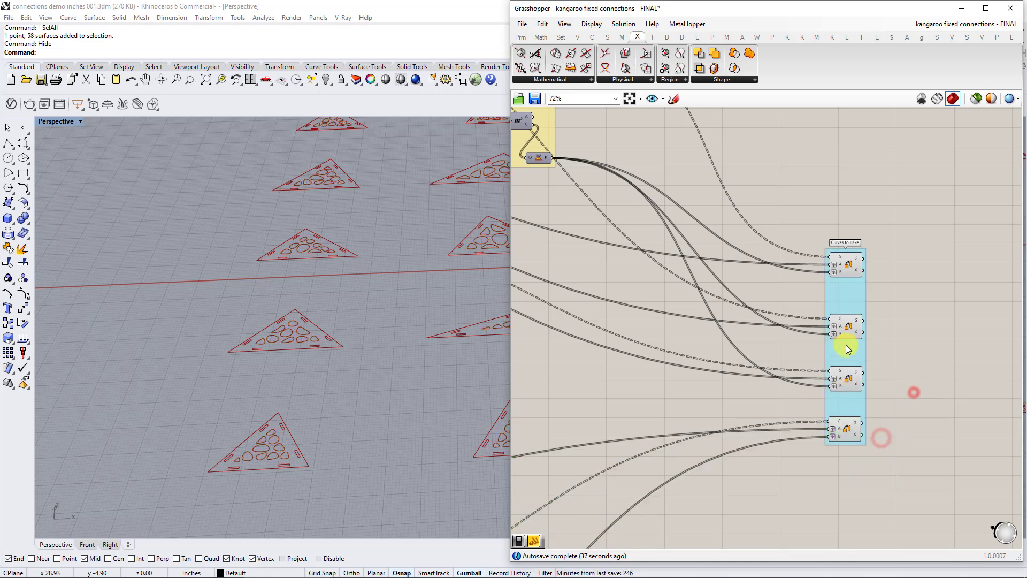
Select the pattern's Orient component in the Curves to Bake group and examine its voronoi curves across the flattened panels.
click(744, 350)
right_drag(618, 410, 762, 364)
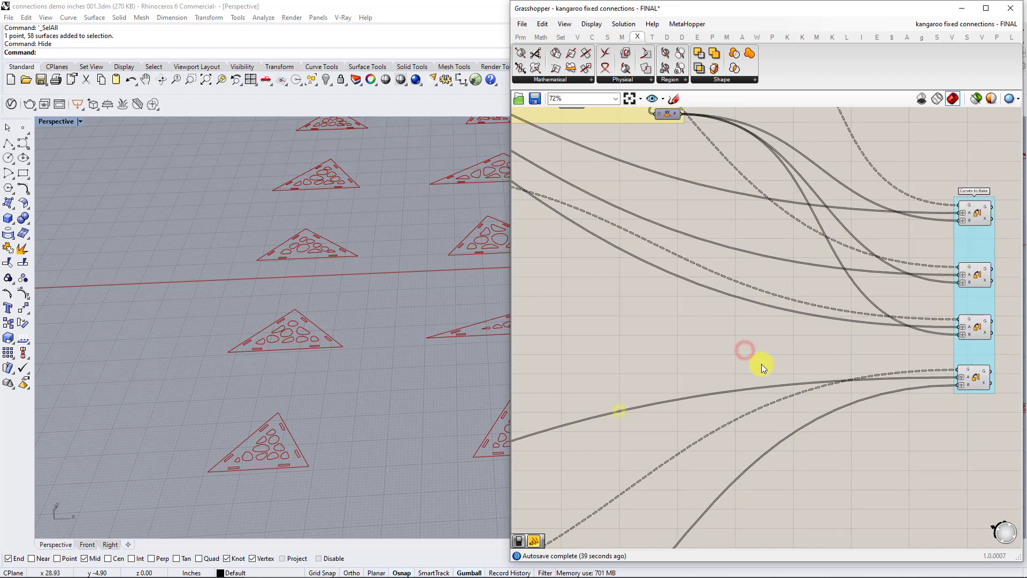
scroll(765, 358, down, 2)
click(941, 376)
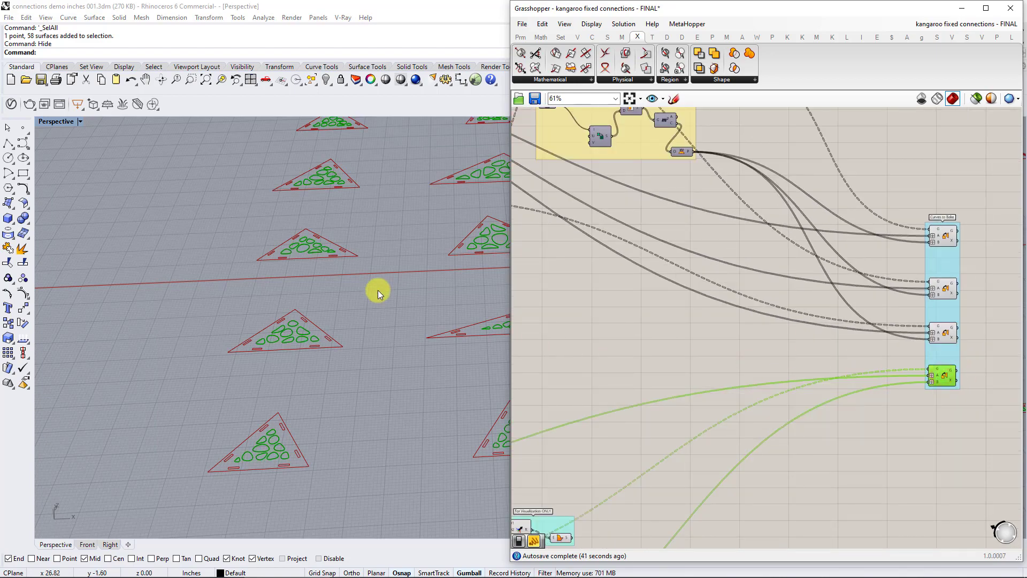
right_drag(375, 291, 128, 241)
scroll(182, 426, up, 10)
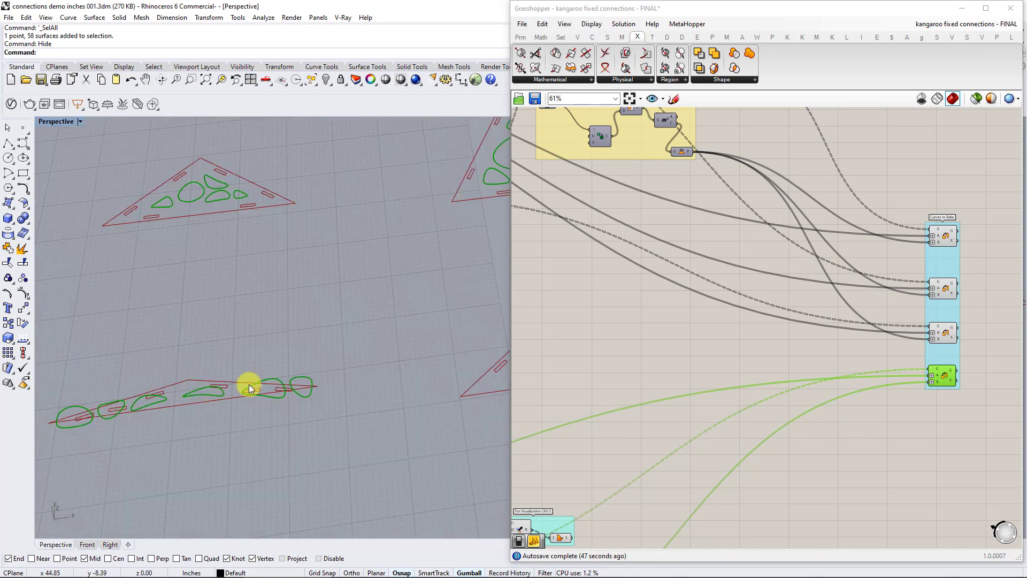
scroll(353, 380, down, 10)
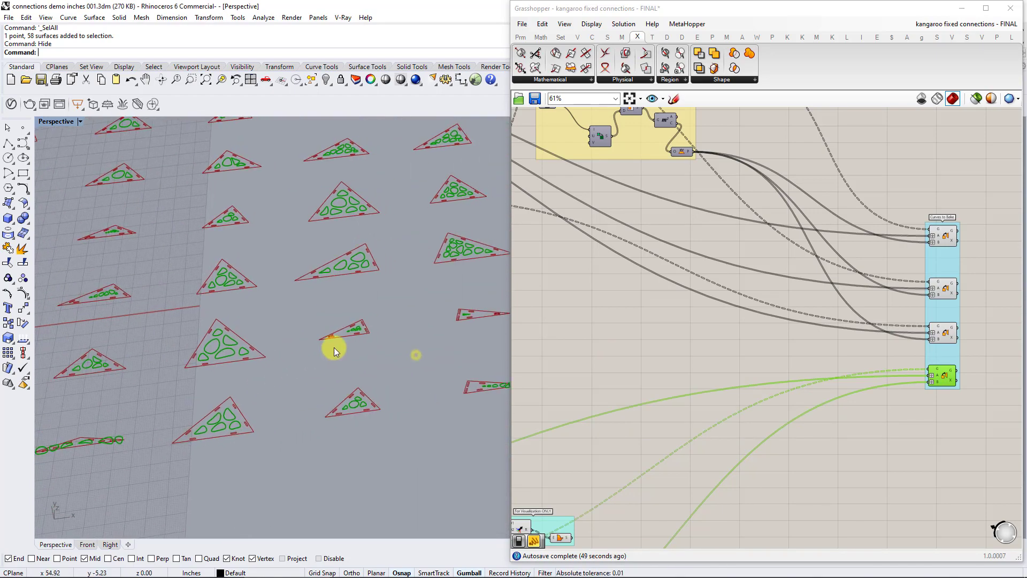
scroll(351, 332, up, 3)
scroll(373, 325, down, 2)
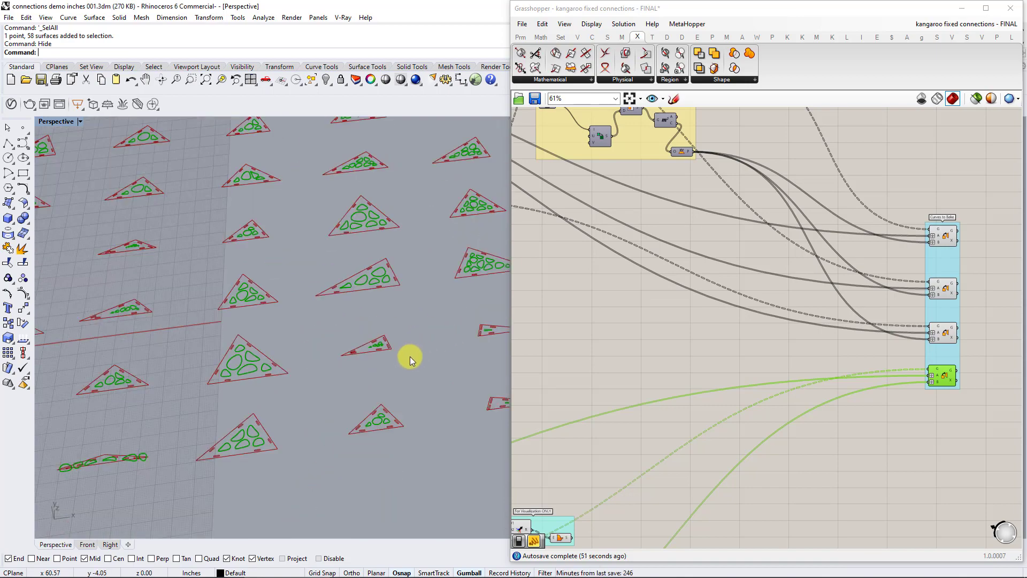
right_drag(365, 362, 323, 326)
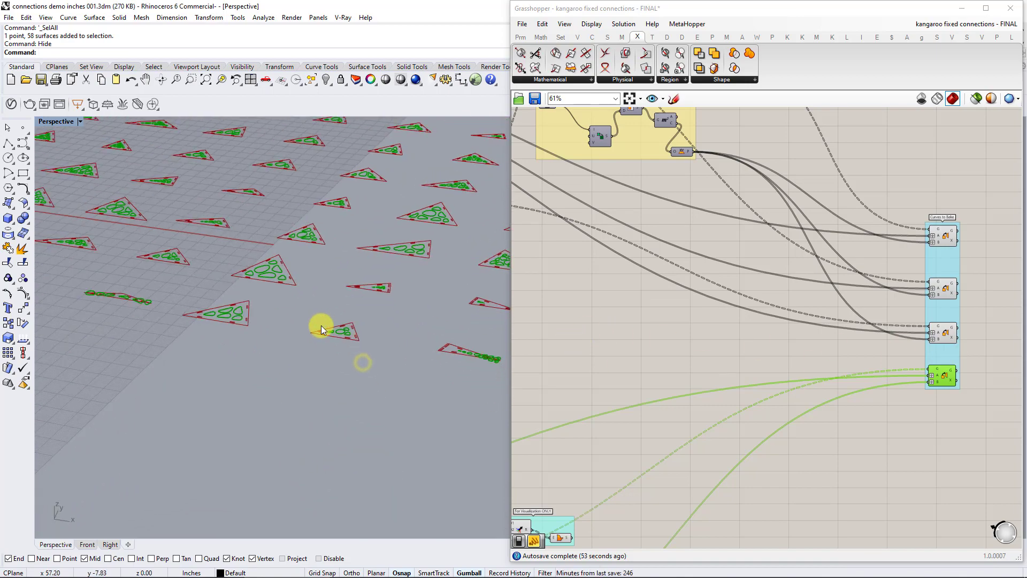
Locate and select the source surface parameter that feeds both the Model Connectors and Model Pattern definitions.
scroll(668, 352, down, 5)
right_drag(667, 353, 891, 356)
right_drag(729, 351, 814, 352)
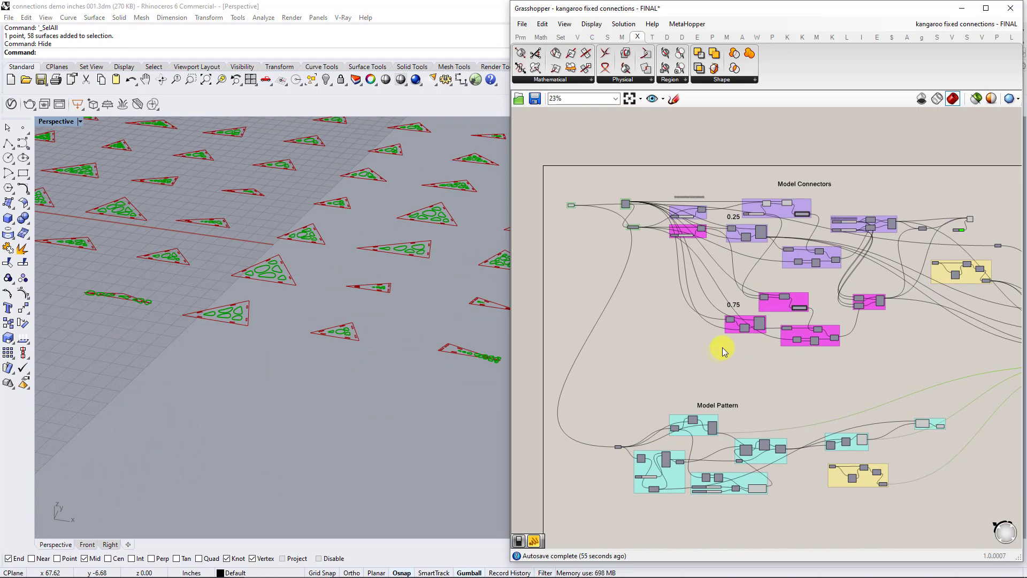
scroll(641, 348, up, 2)
right_drag(642, 163, 729, 227)
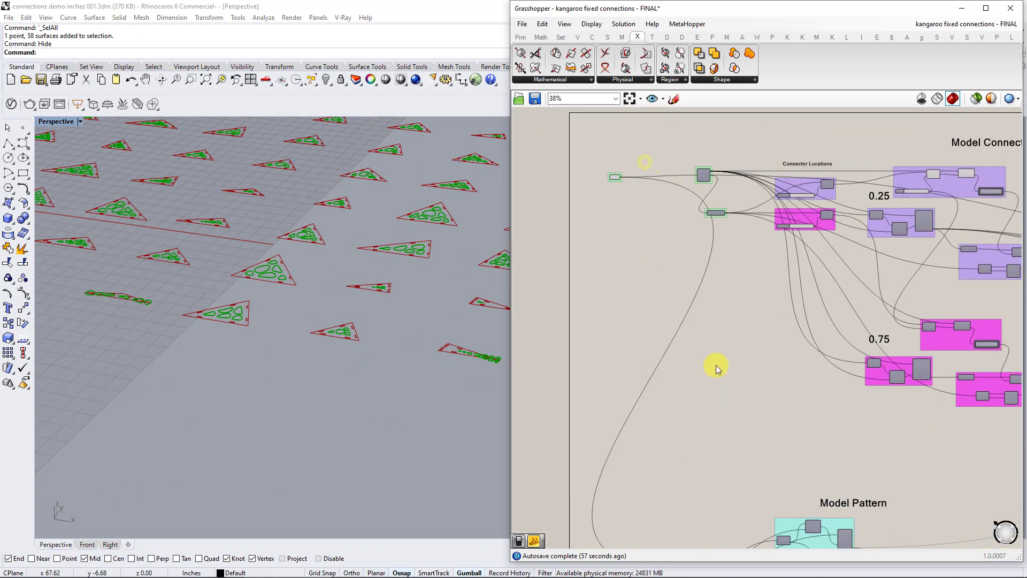
right_drag(724, 338, 729, 372)
scroll(621, 216, up, 2)
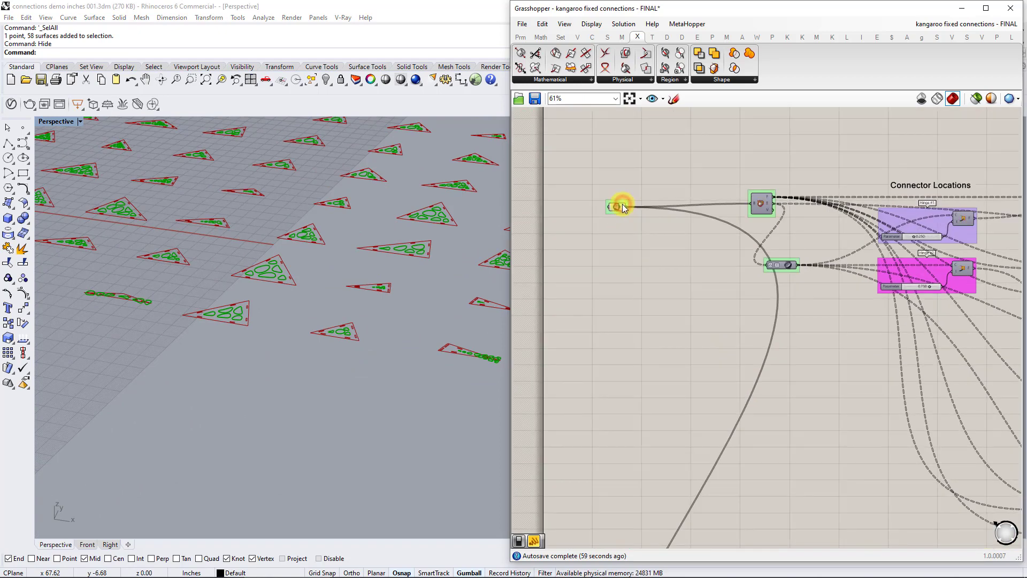
click(622, 207)
Follow the Model Pattern definition from its surface input through to the curve rebuilding and Create Cut Sheet groups.
click(683, 339)
right_drag(800, 503, 791, 271)
scroll(808, 464, down, 2)
right_drag(808, 465, 735, 215)
scroll(755, 355, up, 3)
right_drag(894, 348, 694, 296)
scroll(693, 297, down, 2)
right_drag(910, 323, 748, 292)
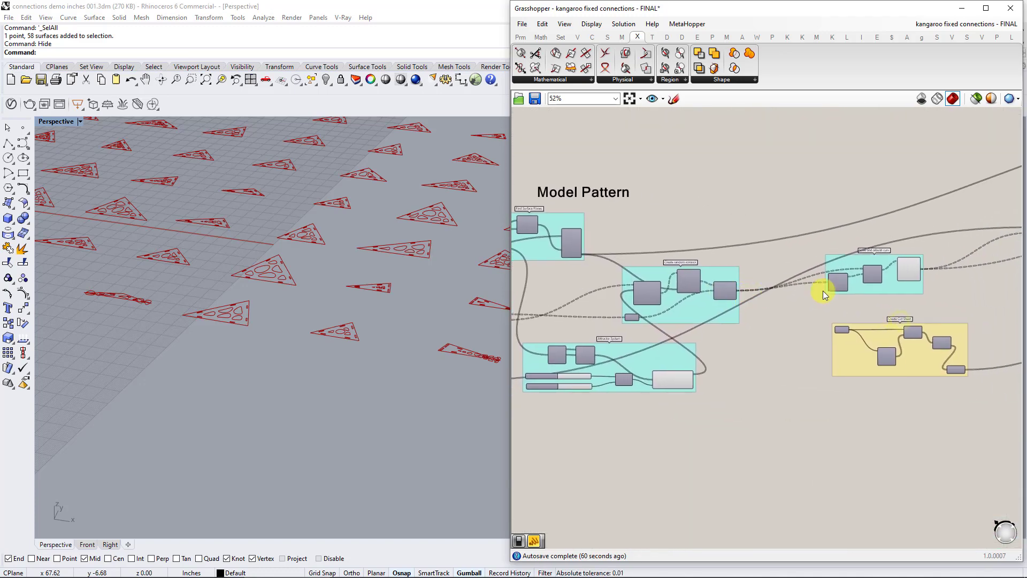
scroll(822, 290, up, 2)
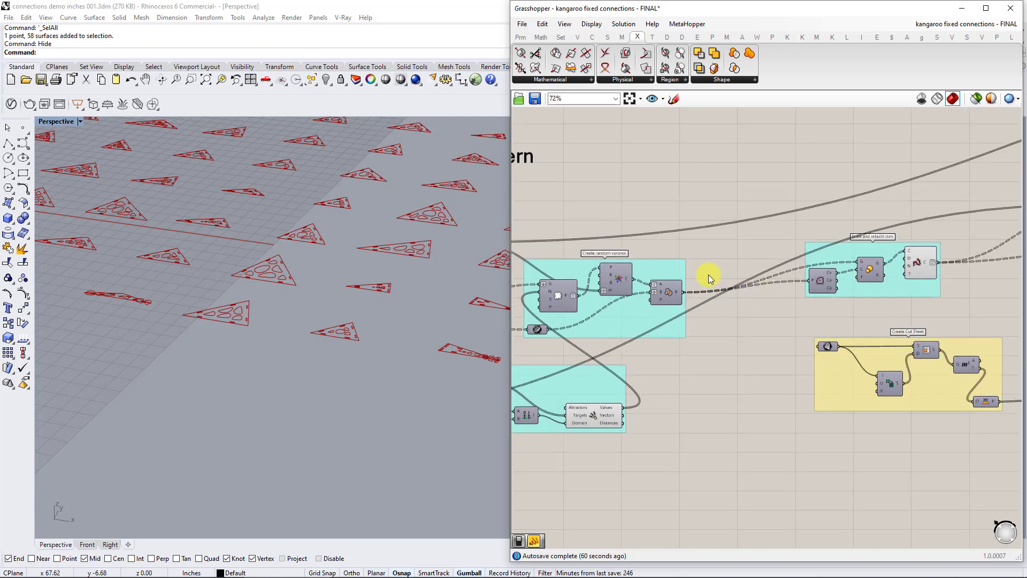
right_drag(686, 248, 998, 242)
Inspect the Find Surface Planes, Attractor System and Create random voronoi groups, including the Populate Geometry component.
click(717, 242)
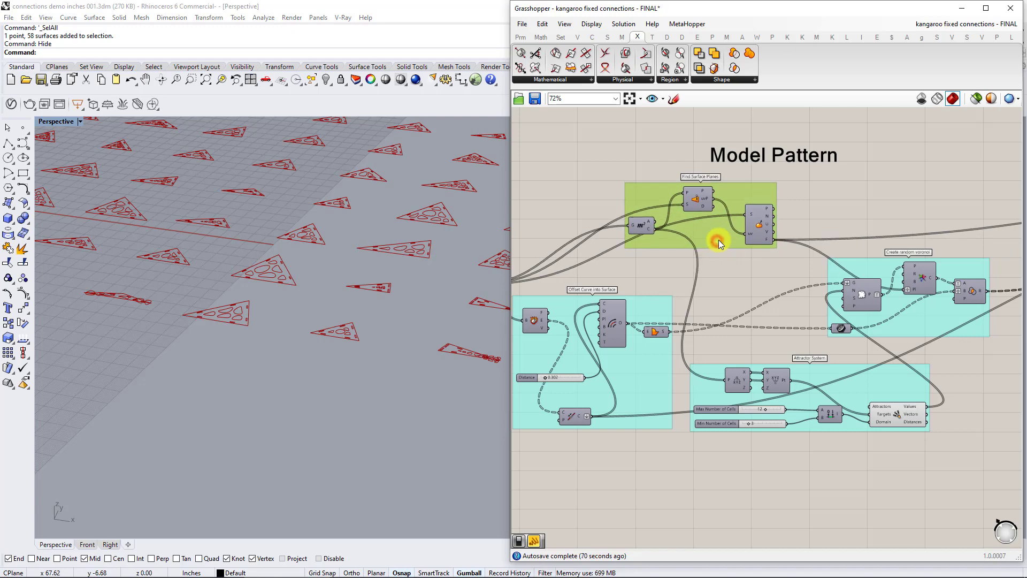
scroll(685, 268, up, 1)
right_drag(708, 299, 629, 286)
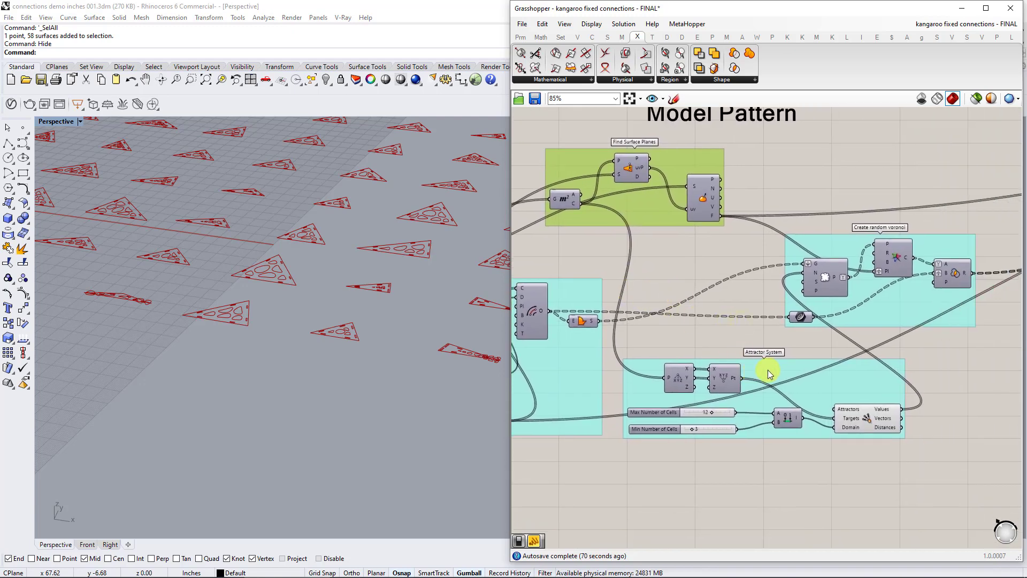
click(768, 369)
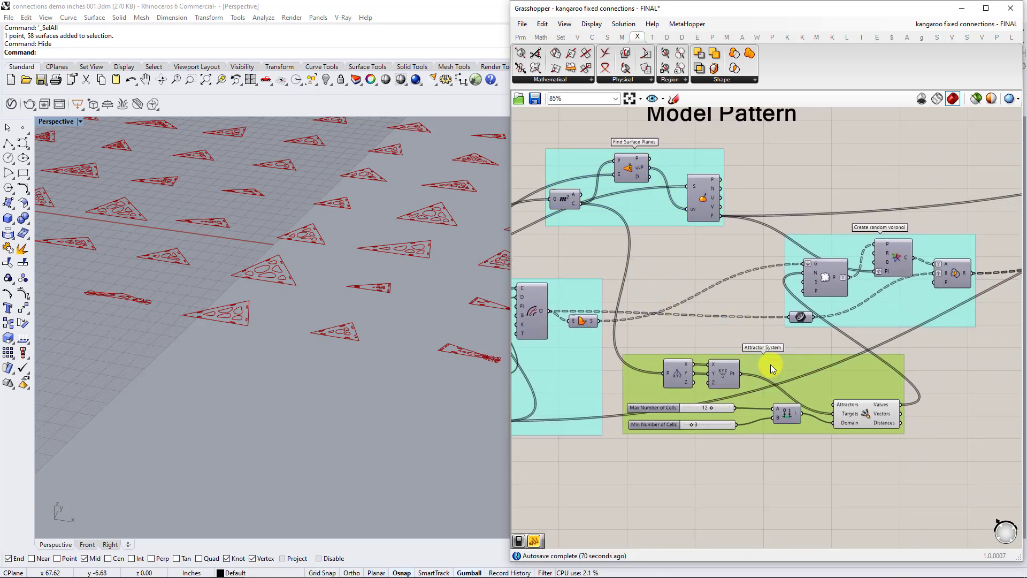
right_drag(906, 326, 837, 345)
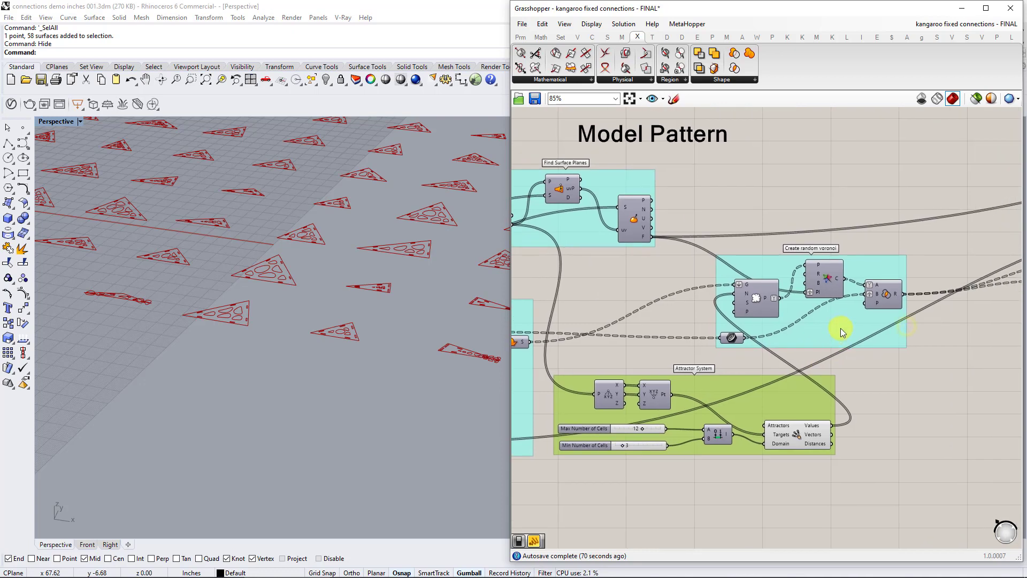
click(840, 329)
drag(840, 328, 842, 326)
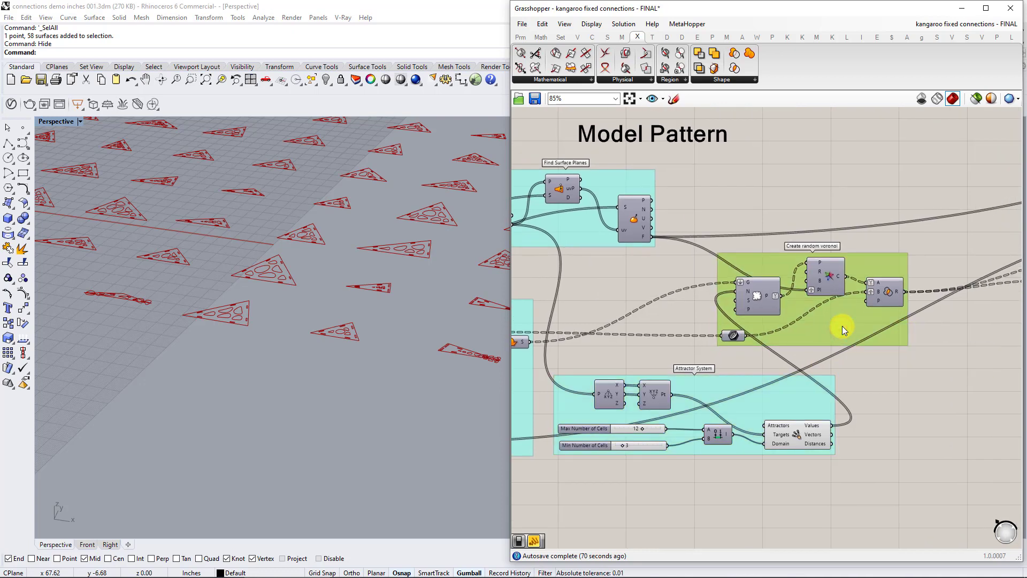
click(757, 295)
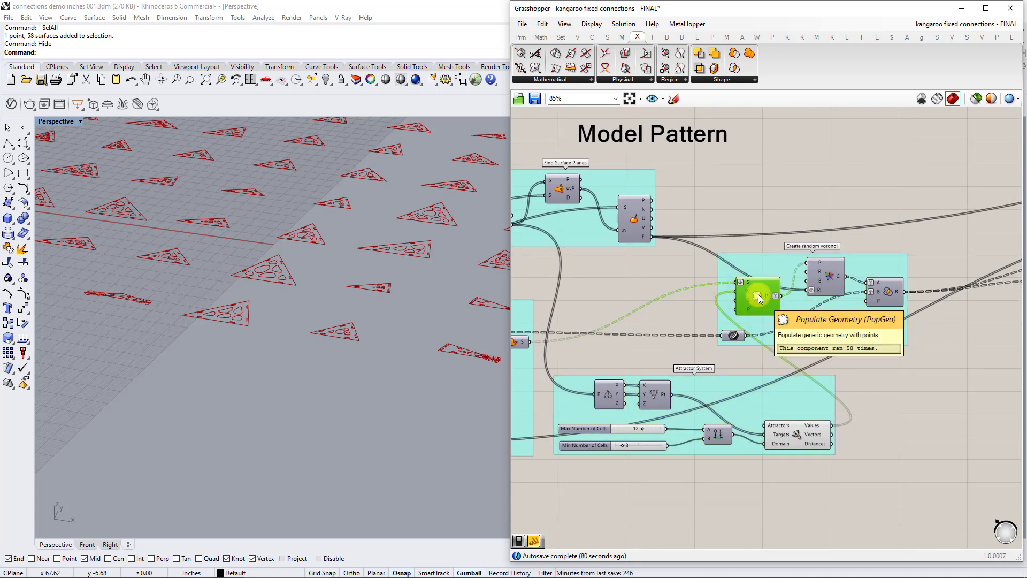
scroll(759, 294, down, 3)
click(851, 350)
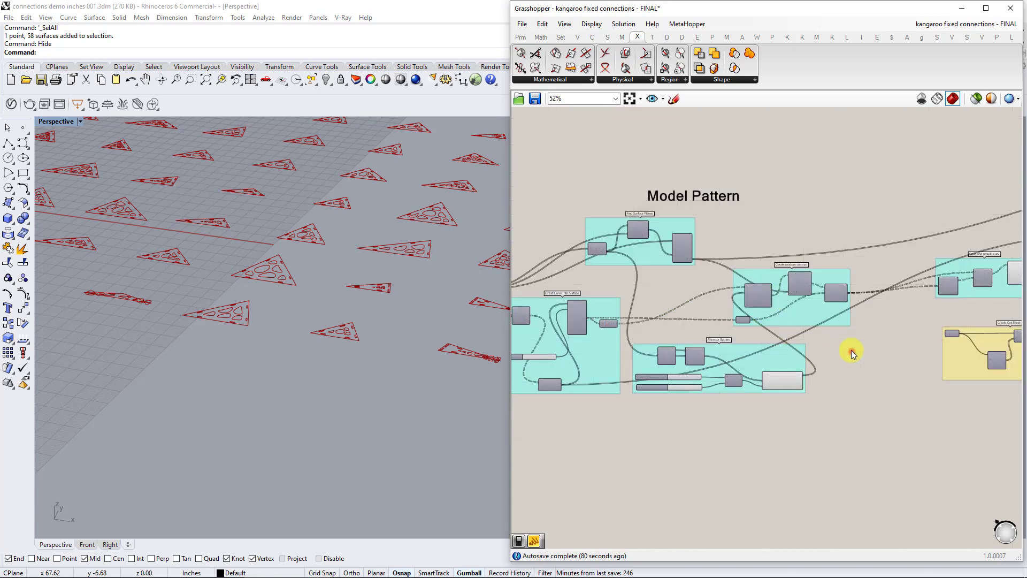
Examine the voronoi openings and connector slots together on the 3D shell in the Rhino viewport.
scroll(826, 350, down, 2)
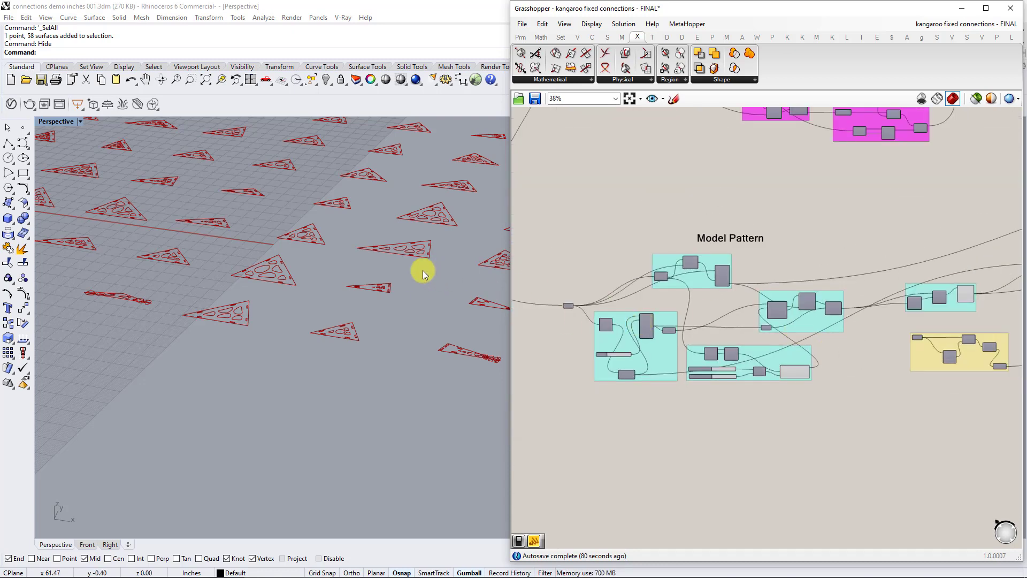
scroll(326, 266, down, 6)
shift+right_drag(294, 284, 451, 348)
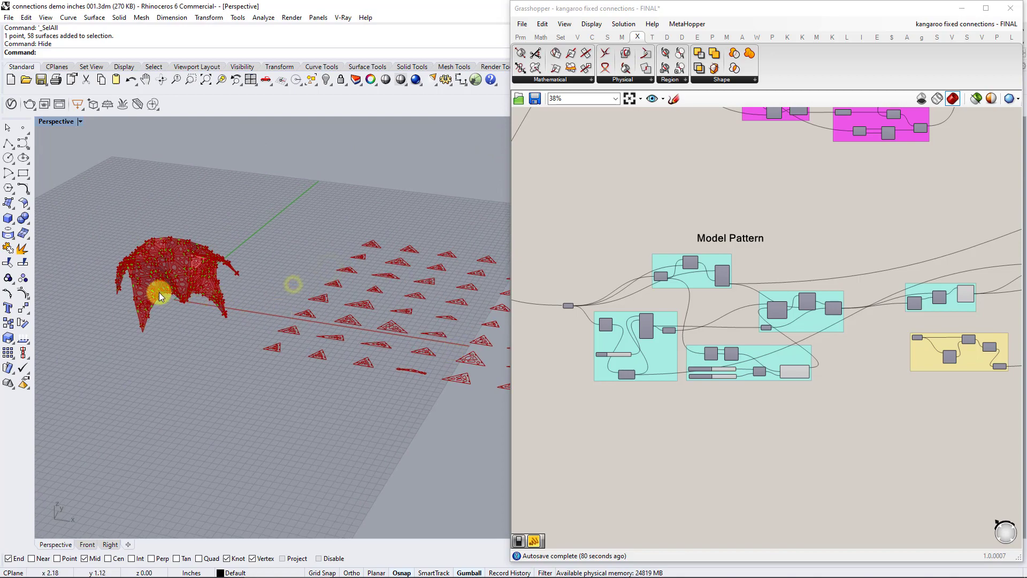
scroll(161, 294, up, 5)
shift+right_drag(250, 264, 233, 178)
scroll(233, 178, up, 2)
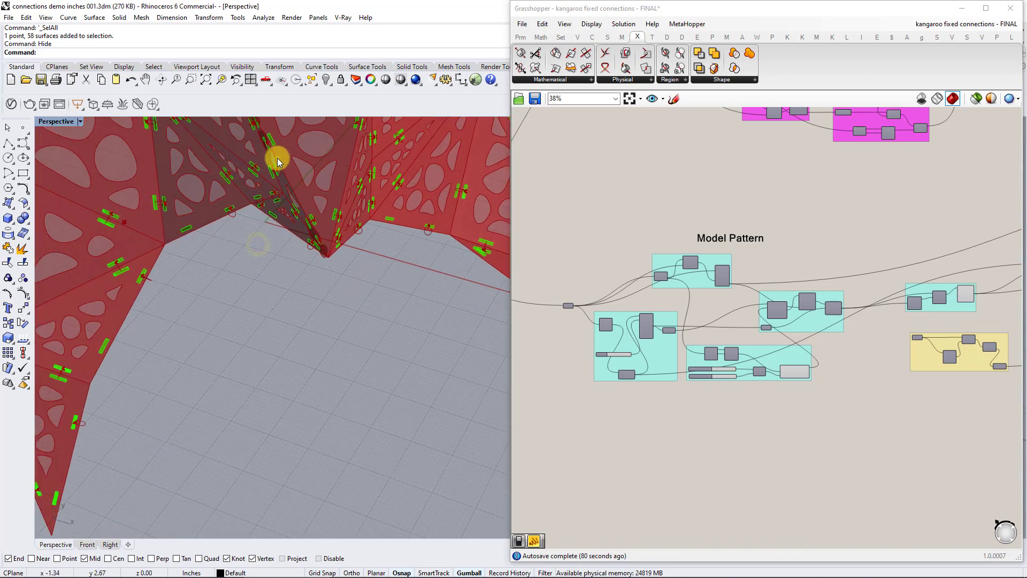
scroll(275, 155, up, 2)
scroll(232, 293, up, 2)
shift+right_drag(280, 253, 287, 412)
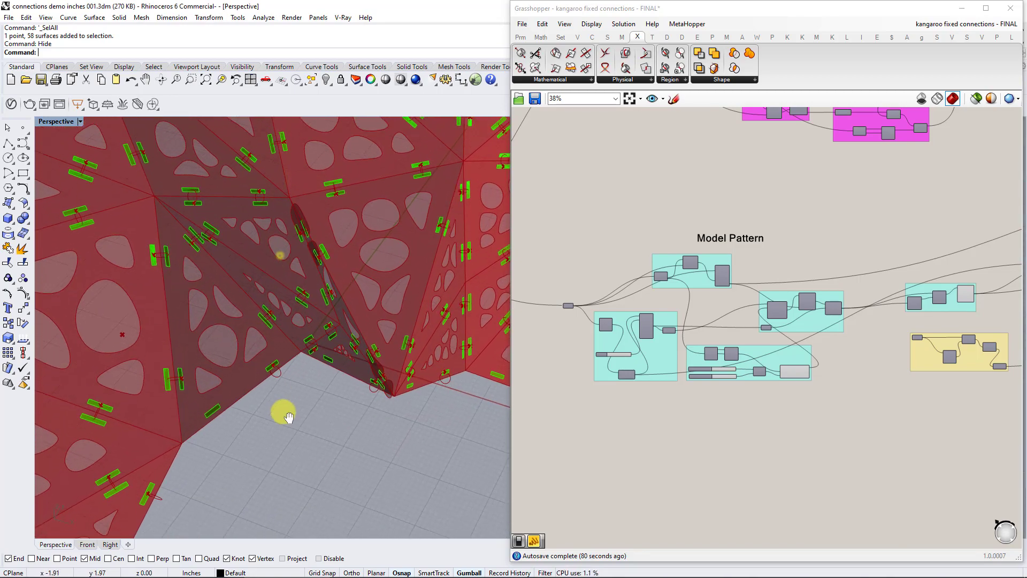
scroll(682, 220, down, 3)
Turn off the preview of the two circle intersection components in the 0.25 Intersect Circles group of Model Connectors.
right_drag(684, 216, 674, 458)
right_drag(731, 256, 724, 324)
scroll(724, 323, up, 6)
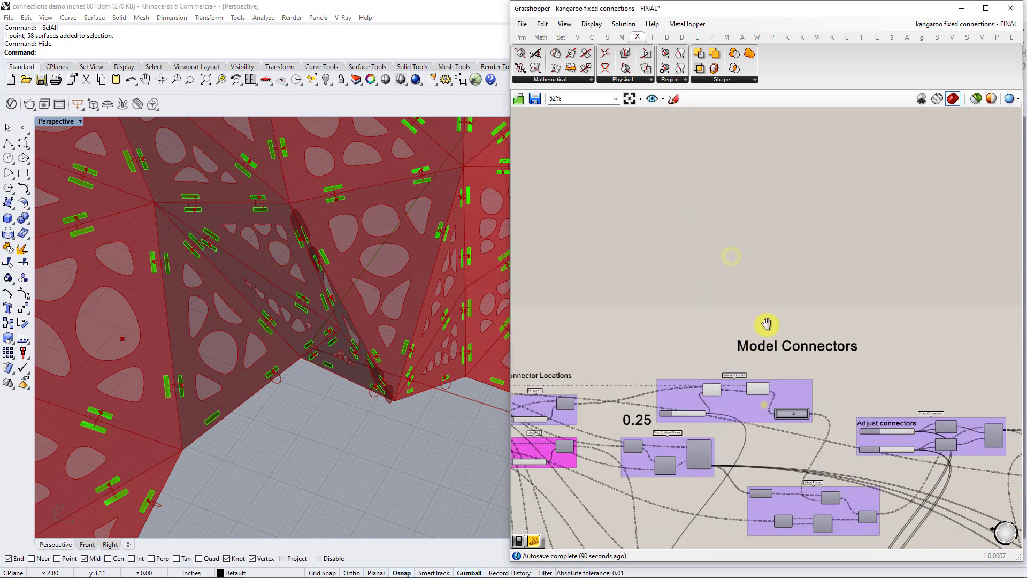
shift+click(688, 299)
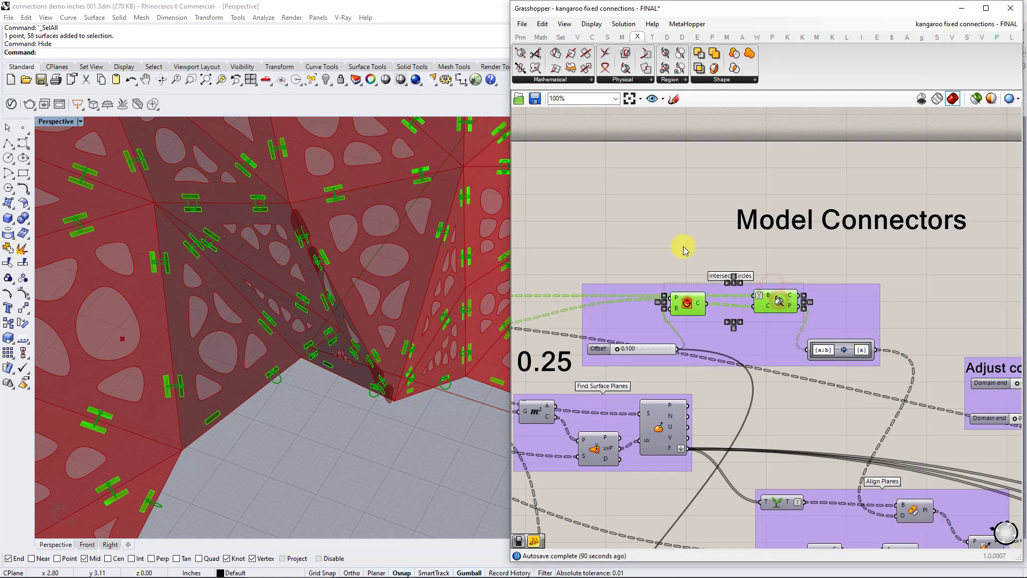
middle_click(684, 248)
click(695, 246)
click(693, 256)
scroll(693, 259, down, 3)
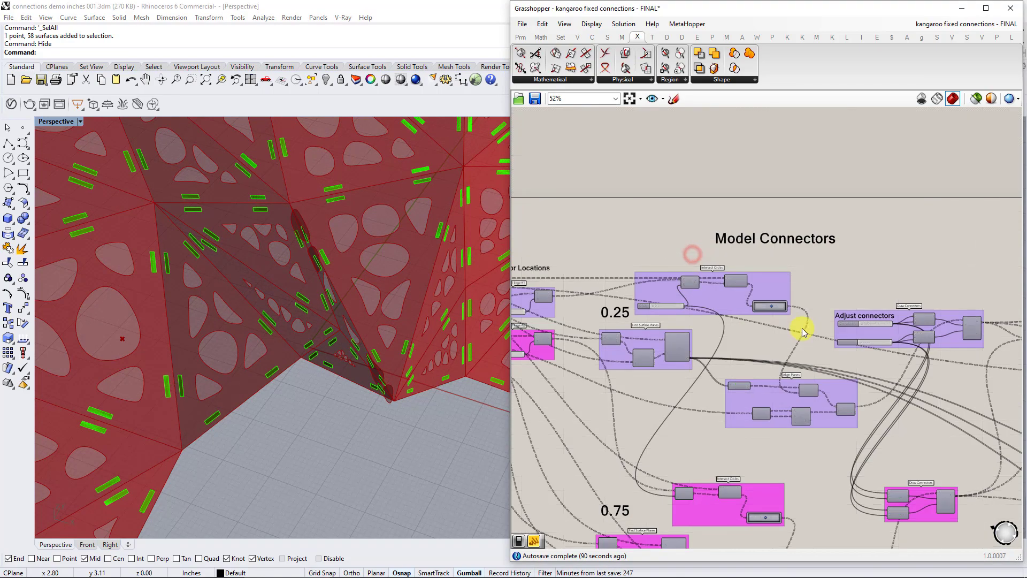
Trace the connector definition past its green custom preview to the cut sheet groups and examine the connectors on the 3D shell.
mouse_move(804, 326)
right_down()
mouse_move(901, 307)
mouse_move(980, 308)
mouse_move(765, 275)
right_up()
right_drag(892, 296, 715, 271)
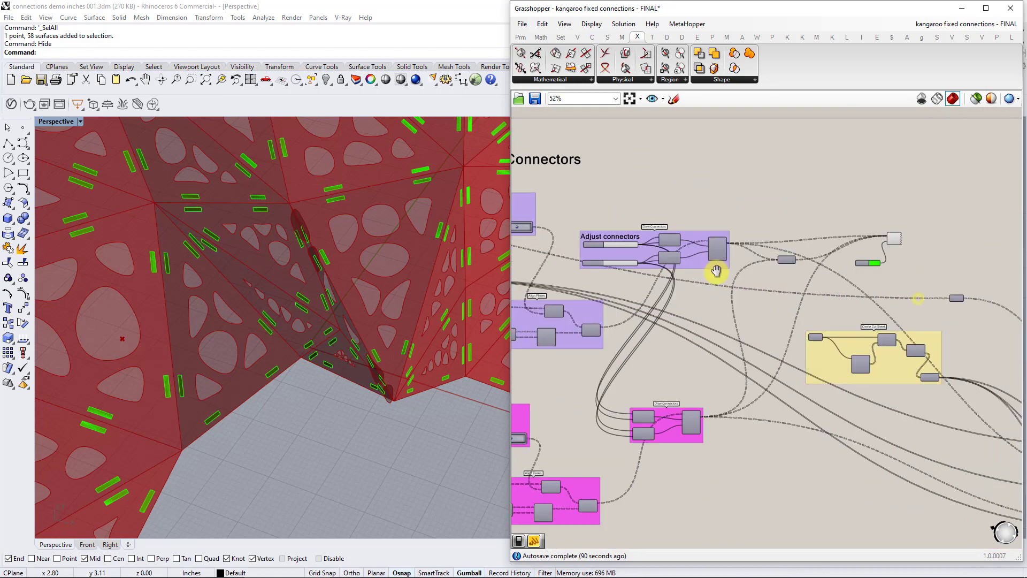
scroll(898, 259, up, 4)
click(890, 221)
click(931, 289)
scroll(775, 380, down, 6)
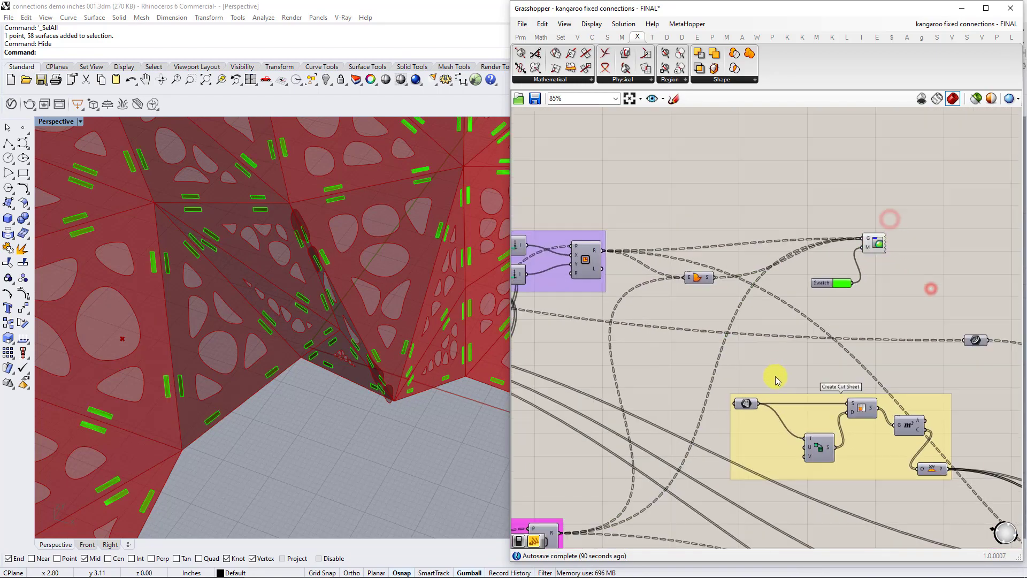
right_drag(746, 450, 830, 225)
right_drag(824, 430, 837, 317)
scroll(815, 397, up, 4)
right_drag(763, 415, 909, 384)
scroll(377, 308, down, 4)
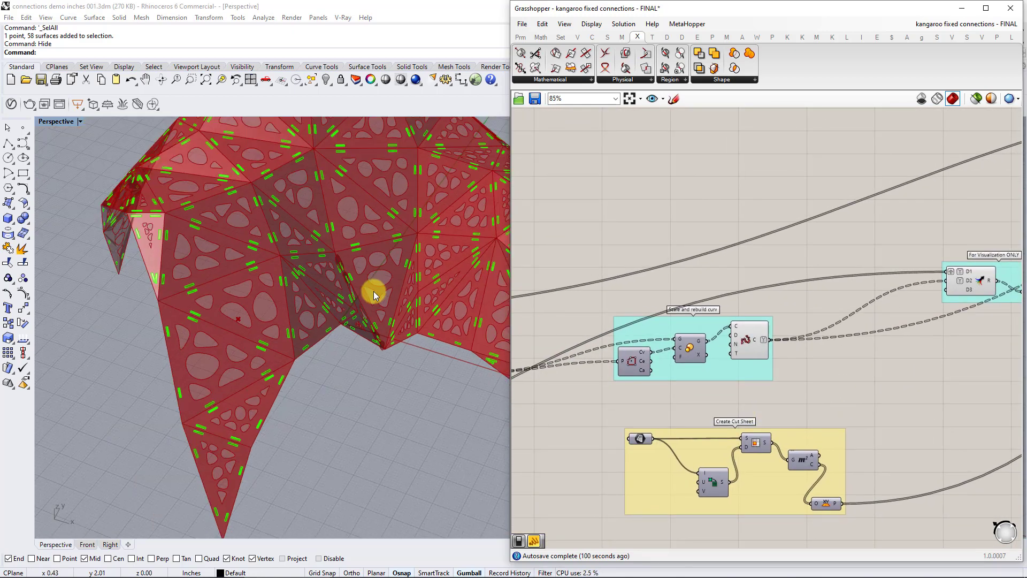
Trace Model Pattern back to its input surface parameter and select it to see which pattern groups it feeds.
right_drag(847, 327, 988, 317)
right_drag(636, 306, 794, 298)
right_drag(669, 325, 919, 259)
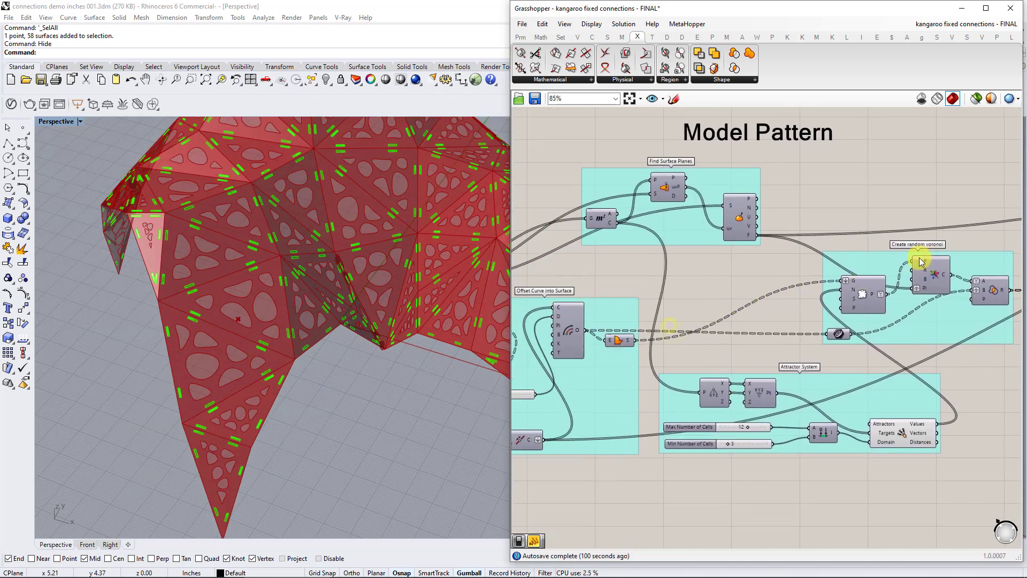
right_drag(587, 258, 915, 237)
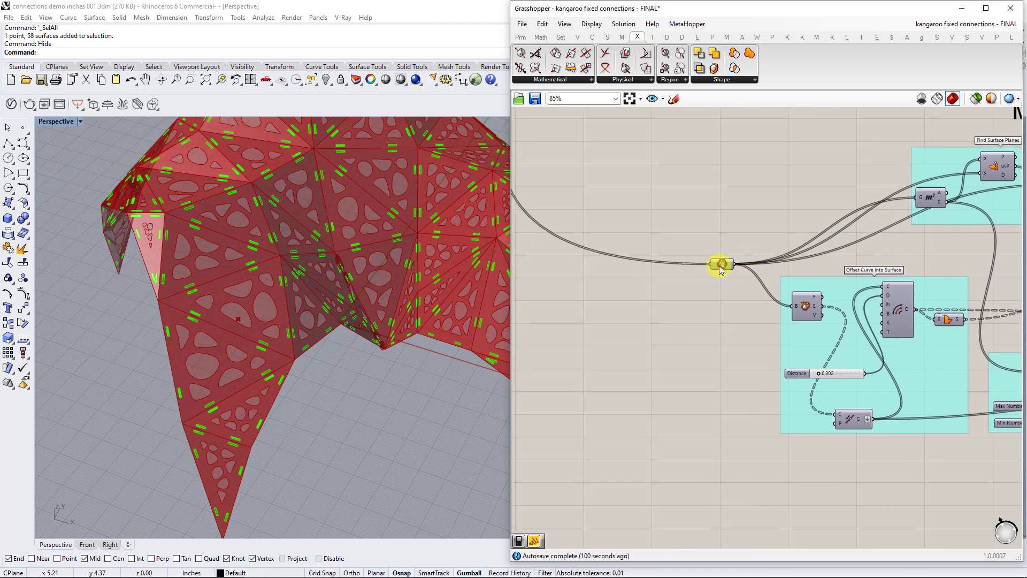
click(720, 268)
right_drag(778, 286, 587, 291)
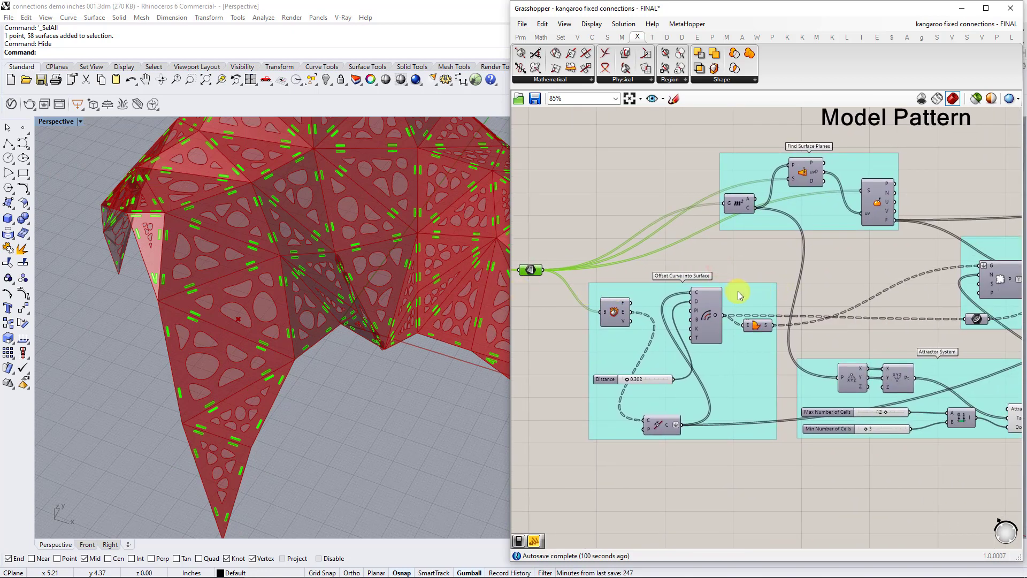
scroll(814, 273, down, 4)
Turn off the preview of the pattern's Rebuild Curve component that feeds the For Visualization ONLY group.
scroll(923, 277, up, 4)
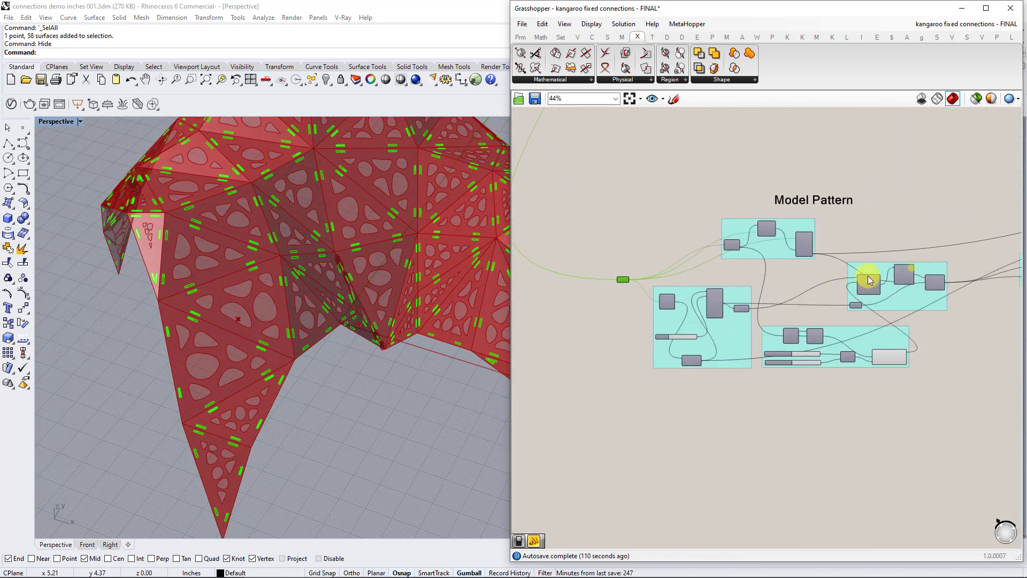
click(859, 278)
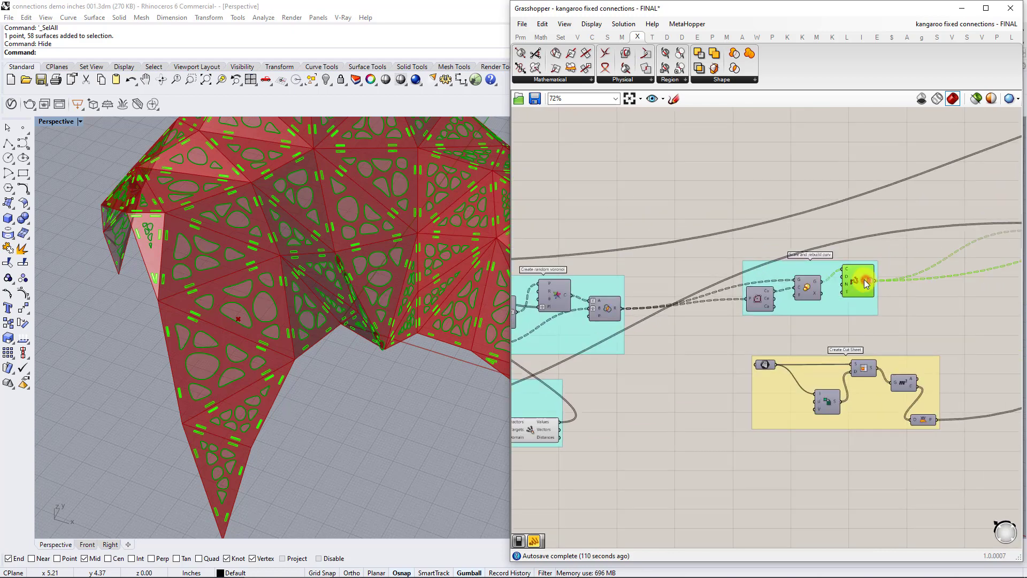
right_click(862, 279)
click(889, 254)
click(853, 273)
right_click(853, 273)
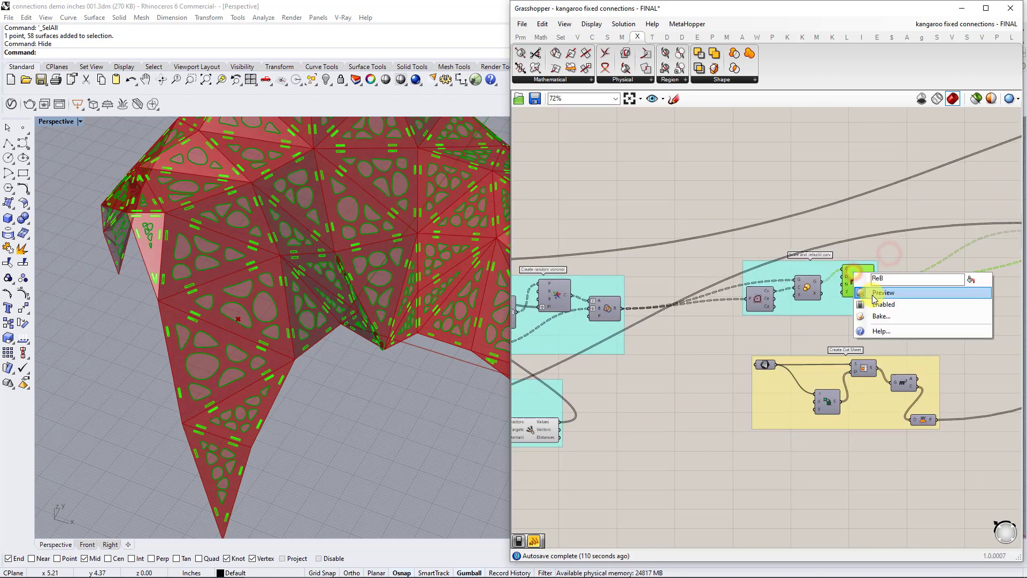
click(872, 294)
right_drag(963, 273, 691, 288)
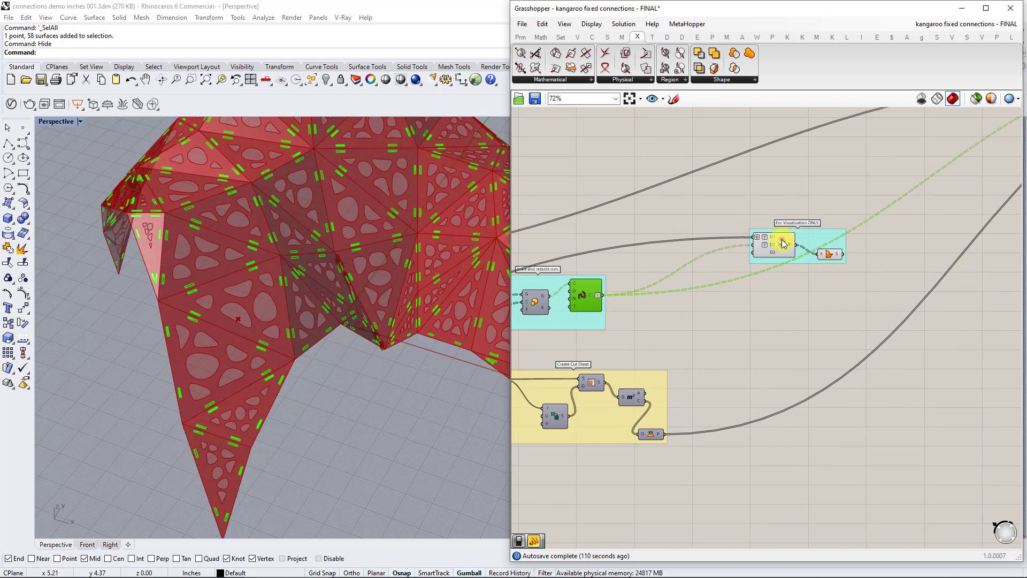
Turn off the preview of the Merge and Boundary Surfaces components in the For Visualization ONLY group.
click(813, 258)
right_click(833, 256)
click(858, 279)
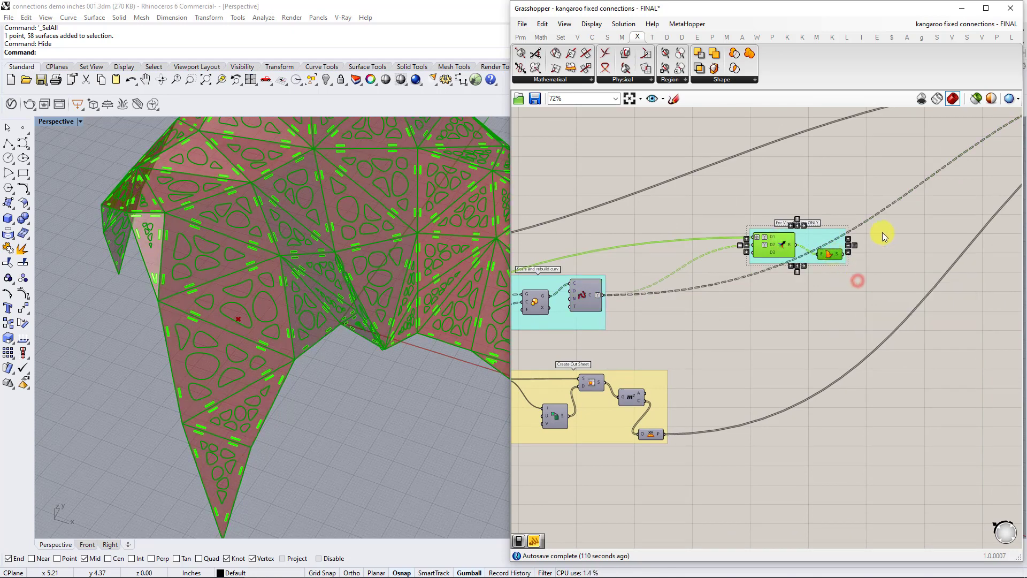
click(881, 231)
click(781, 251)
right_click(782, 254)
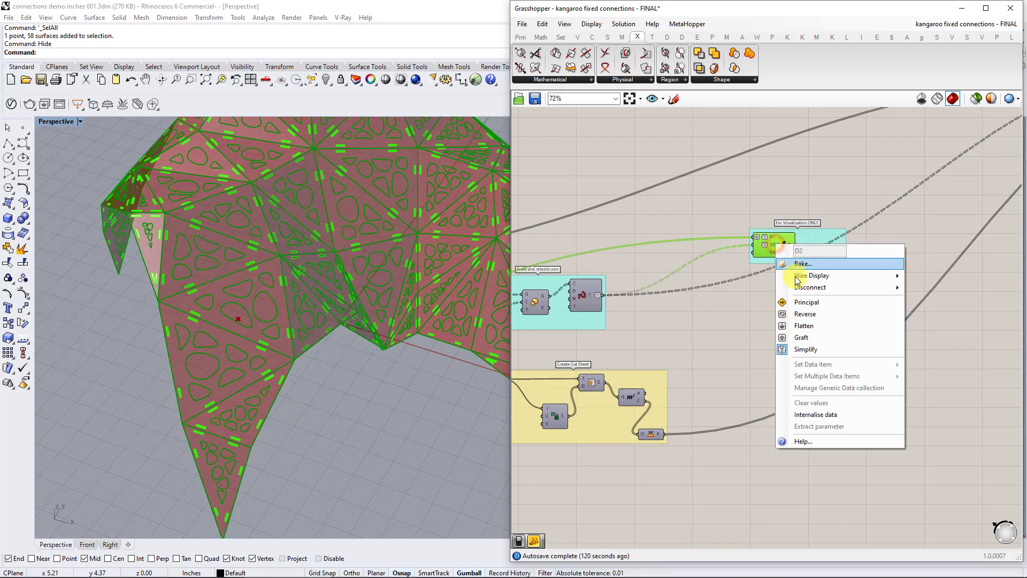
click(789, 207)
right_click(776, 202)
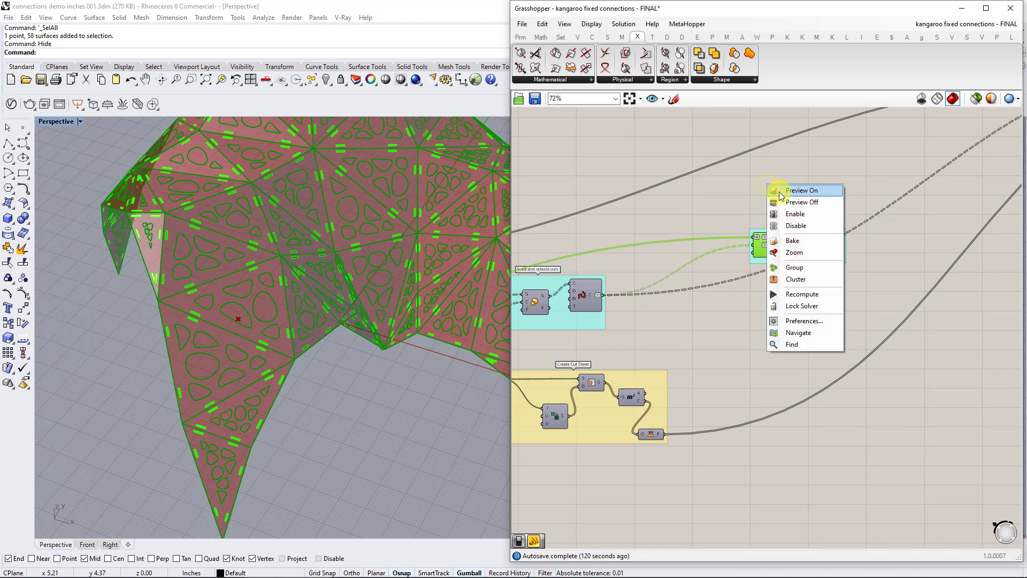
click(783, 203)
Turn on the preview of the Populate Geometry component in the Create random voronoi group of Model Pattern.
right_drag(639, 330, 833, 310)
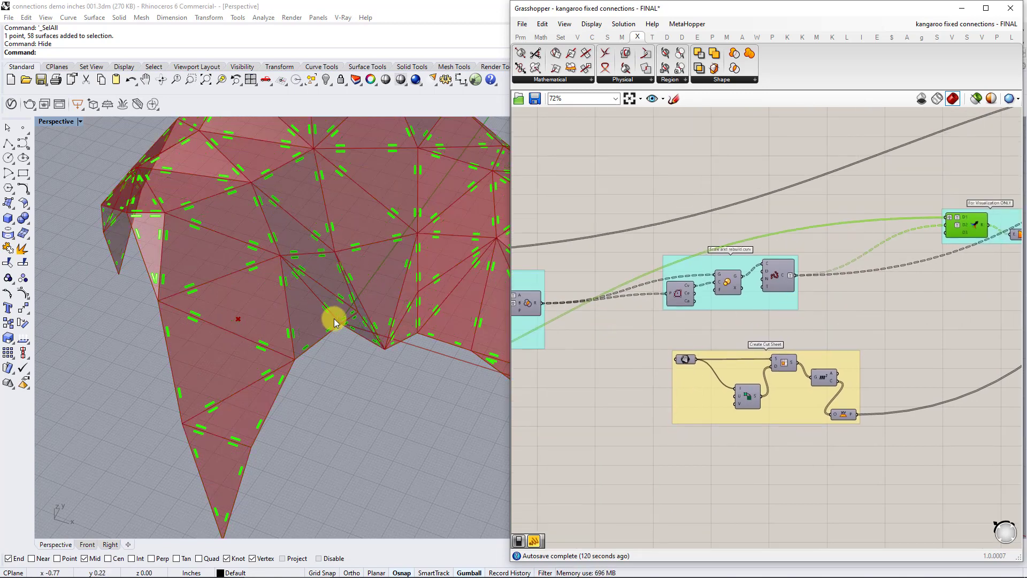
scroll(327, 309, up, 2)
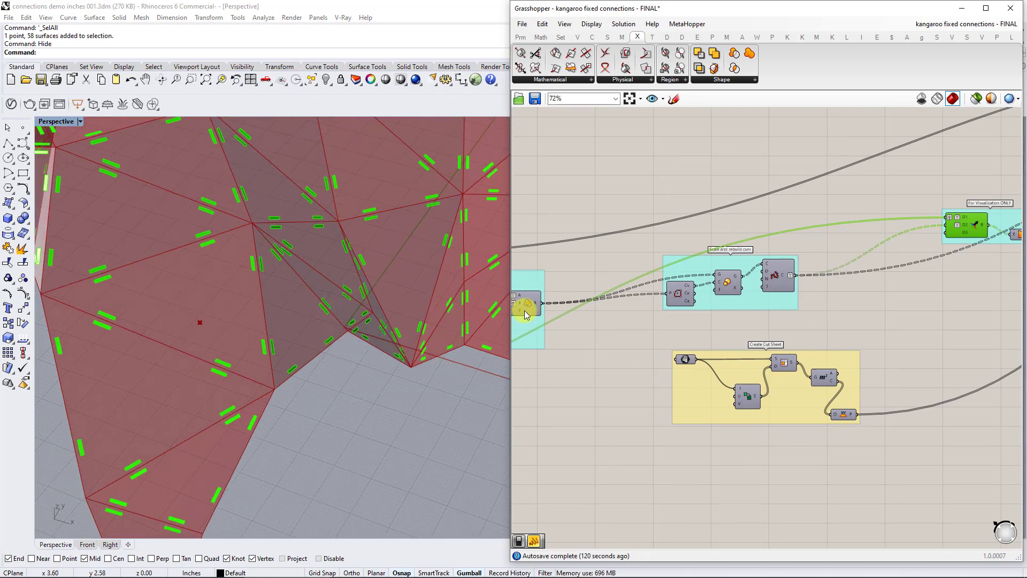
scroll(561, 322, down, 3)
right_drag(556, 337, 736, 339)
scroll(736, 340, up, 6)
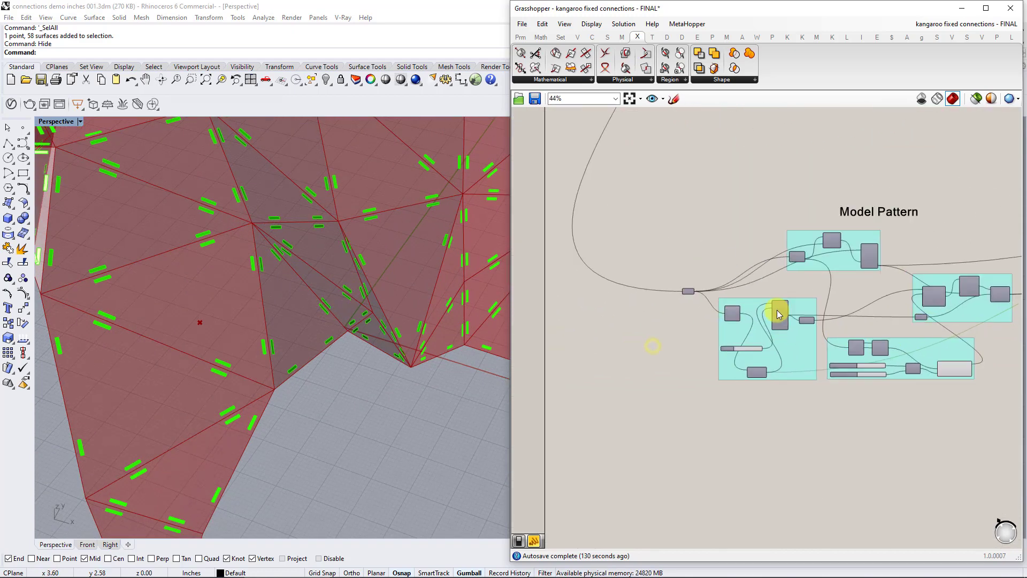
right_drag(623, 312, 685, 312)
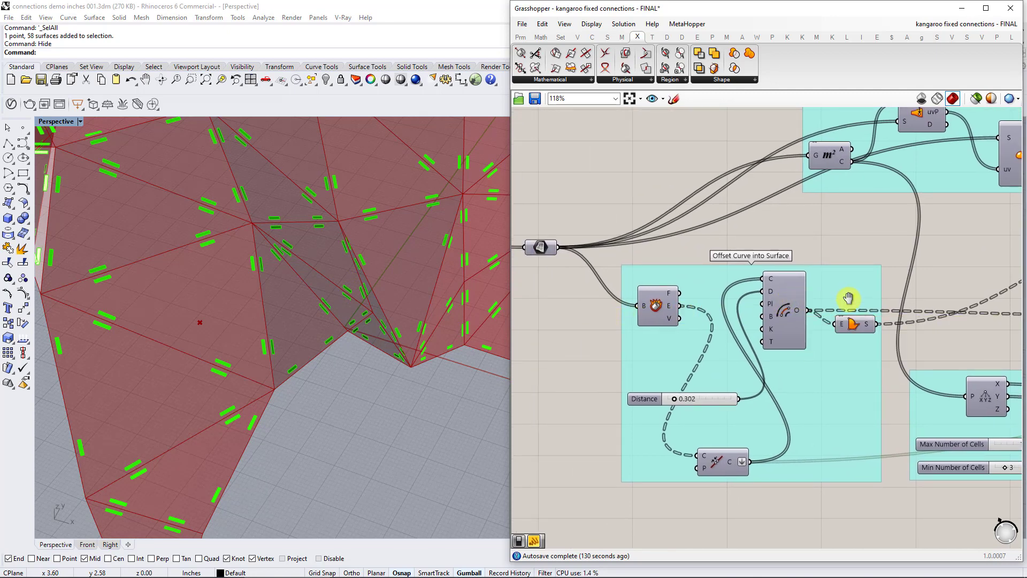
right_drag(845, 294, 622, 289)
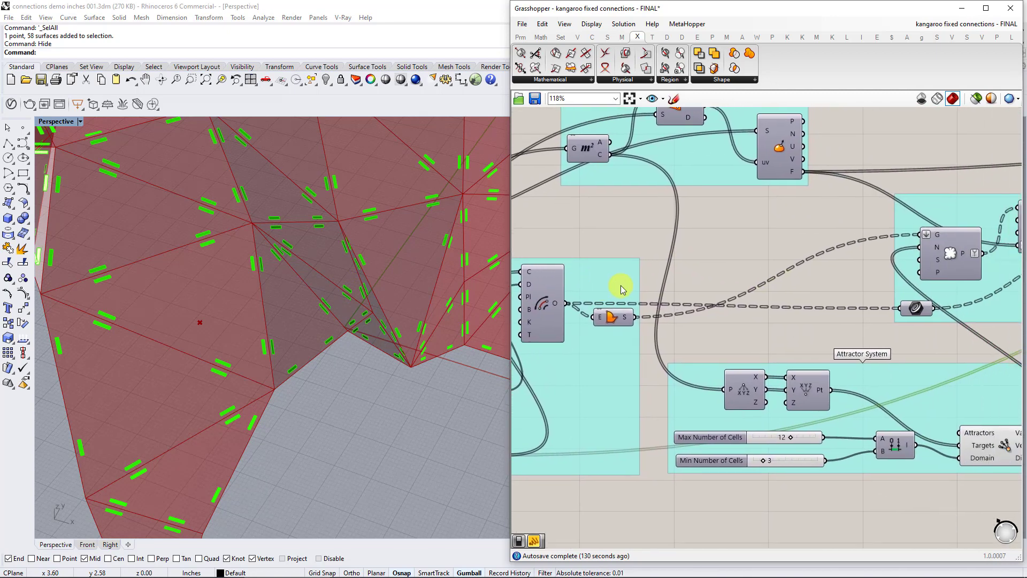
click(936, 238)
right_click(945, 250)
click(945, 244)
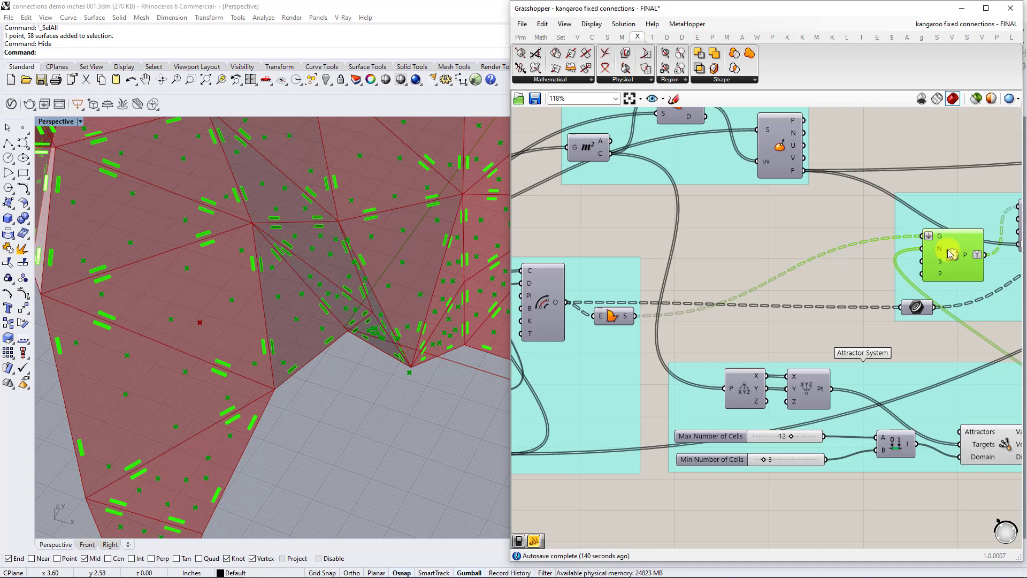
Nudge the Populate Geometry component slightly and turn its preview back off.
drag(954, 255, 947, 244)
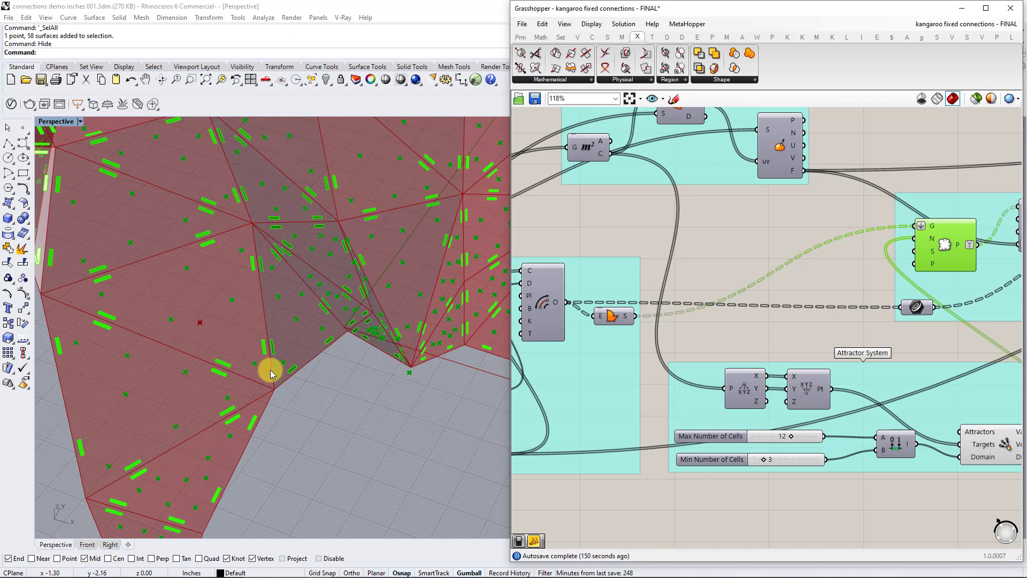
right_click(950, 244)
click(966, 261)
Turn on the preview of the Offset Curve component in the Offset Curve into Surface group and inspect its clearance from the connectors.
right_drag(590, 290, 722, 277)
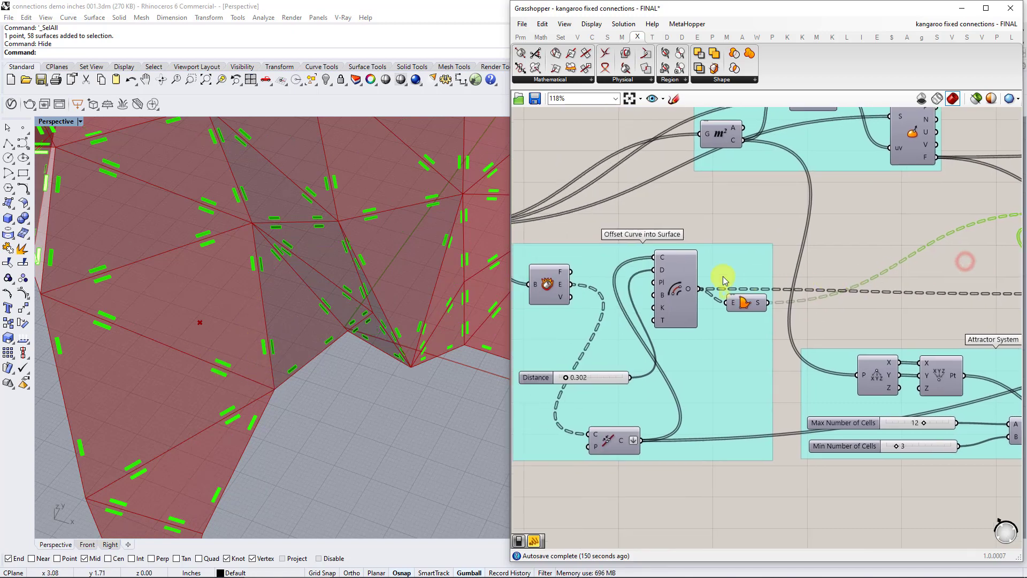
click(680, 278)
right_click(682, 277)
click(707, 298)
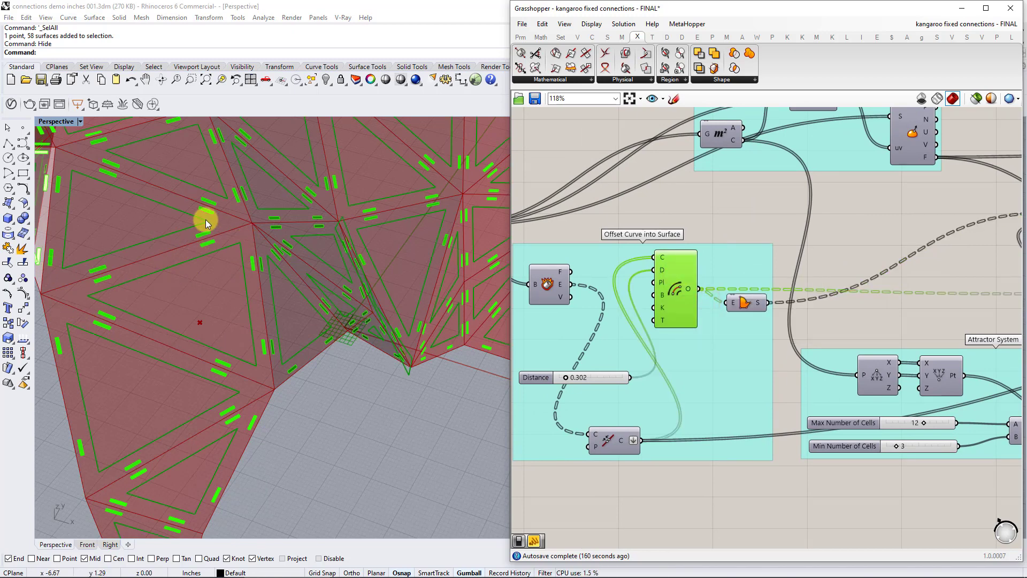
scroll(207, 252, up, 2)
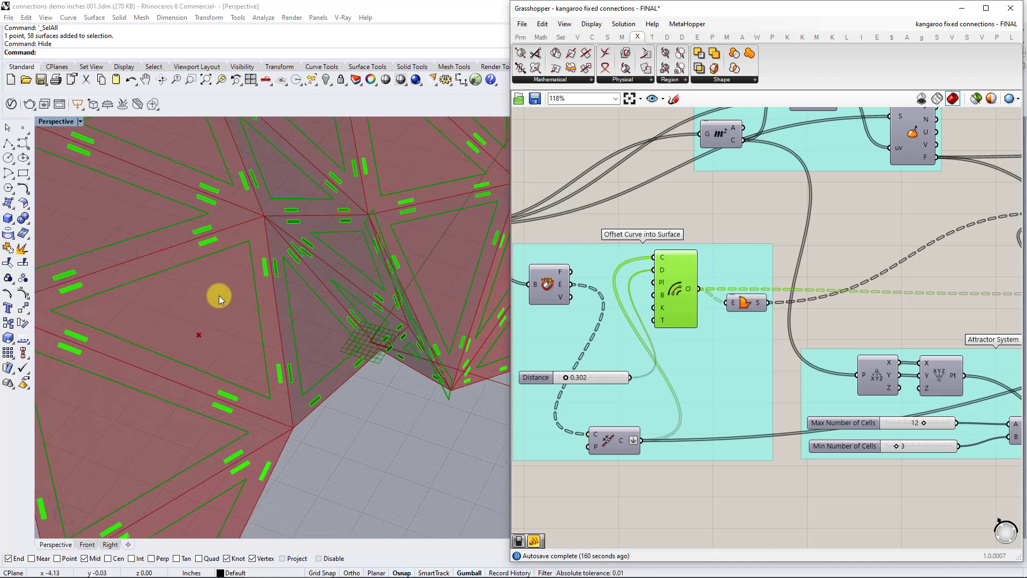
scroll(595, 388, up, 3)
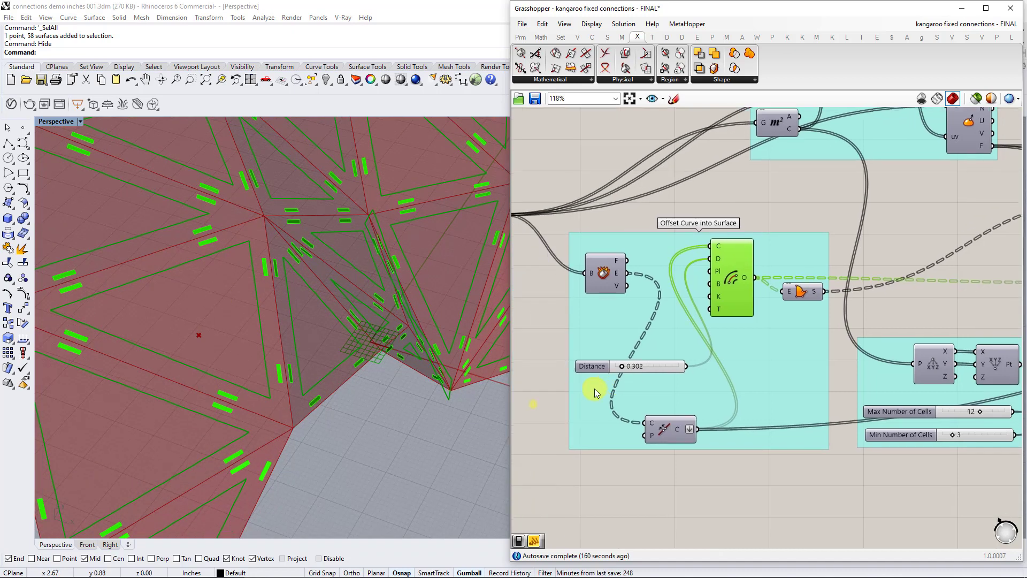
Examine how the Distance slider and the Deconstruct Brep edges, joined by Join Curves, feed the Offset Curve component and its output.
drag(632, 362, 630, 359)
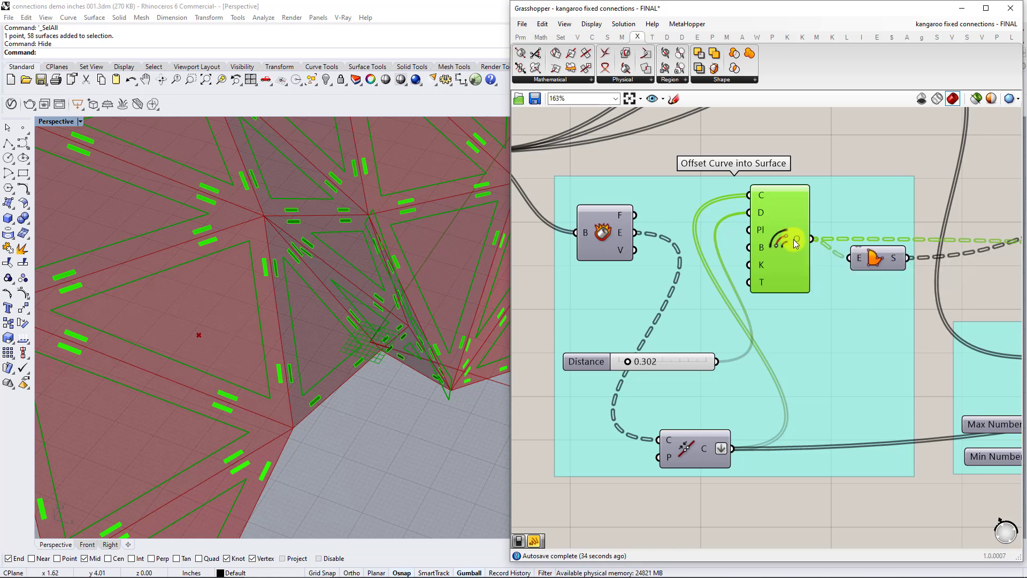
mouse_move(793, 239)
click(685, 443)
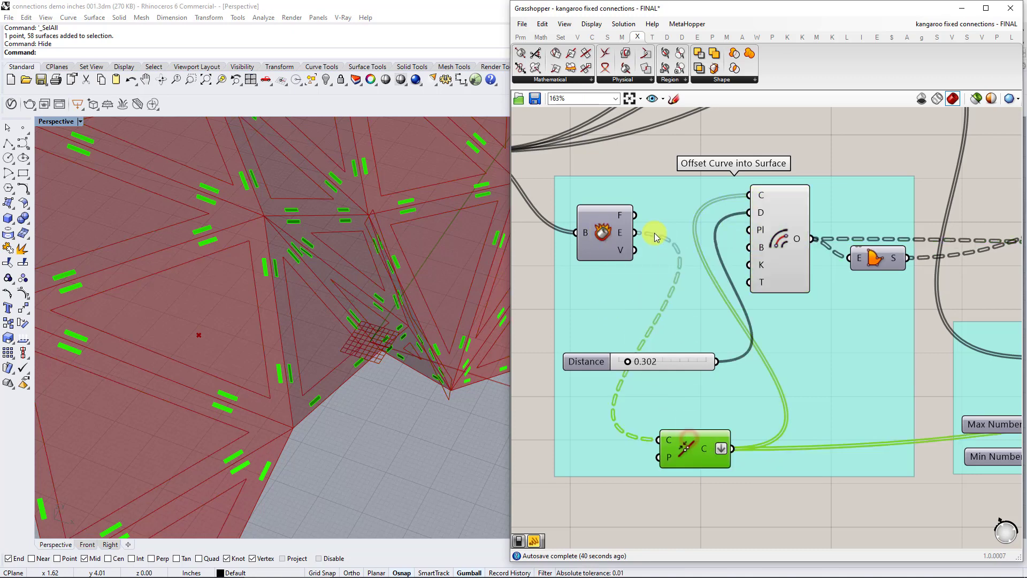
mouse_move(617, 234)
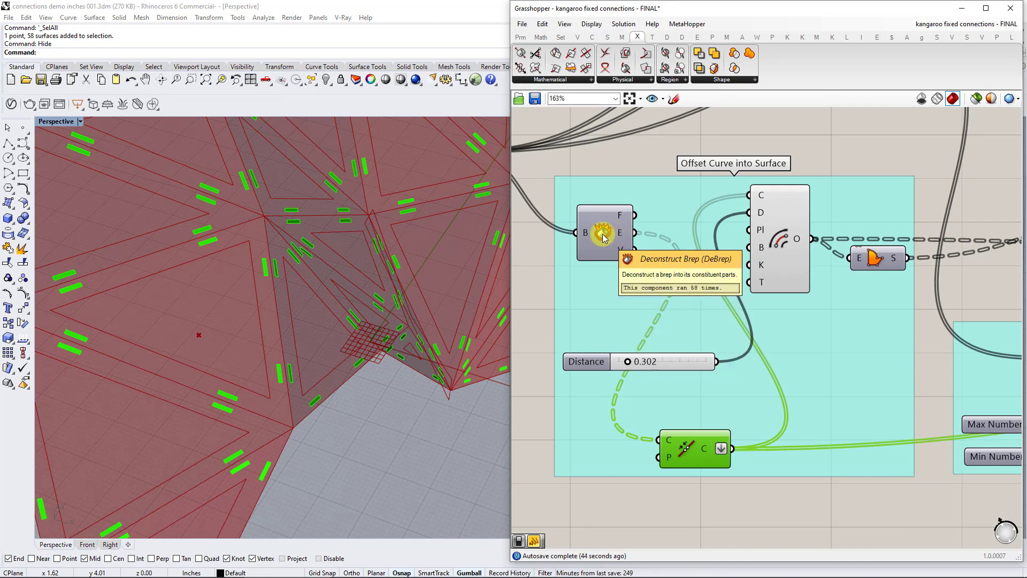
right_drag(603, 235, 715, 272)
right_drag(723, 337, 621, 255)
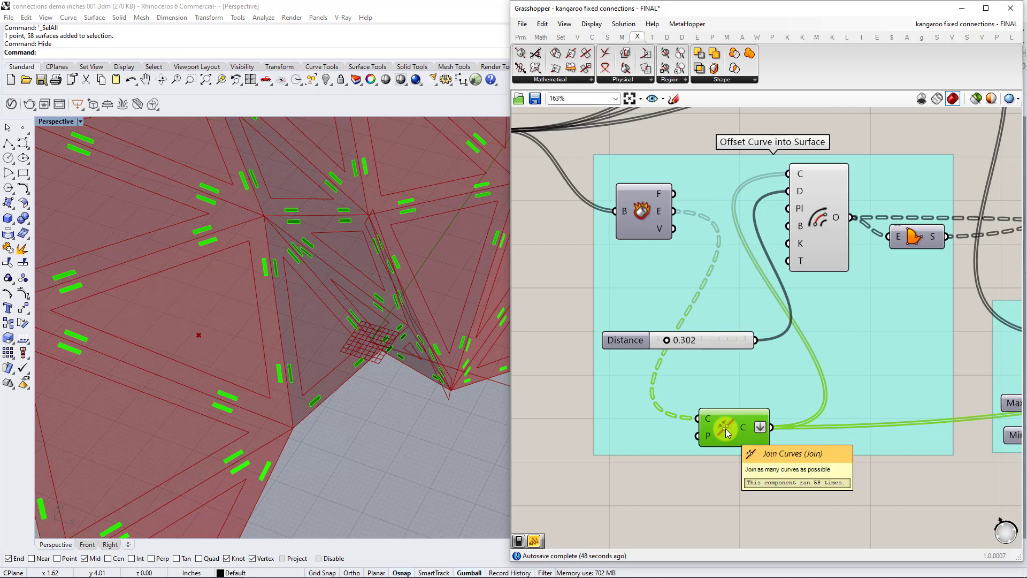
mouse_move(746, 425)
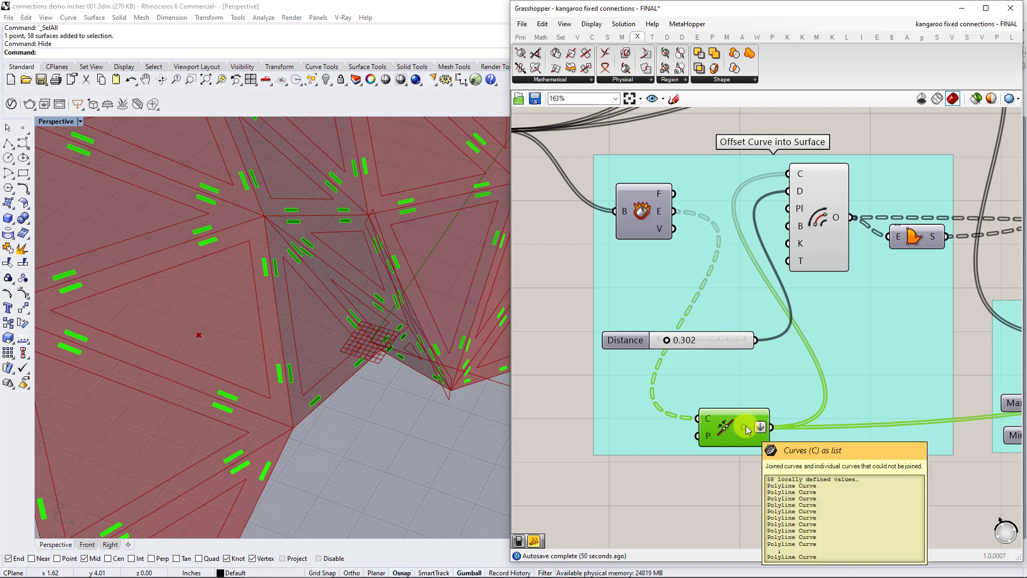
mouse_move(805, 174)
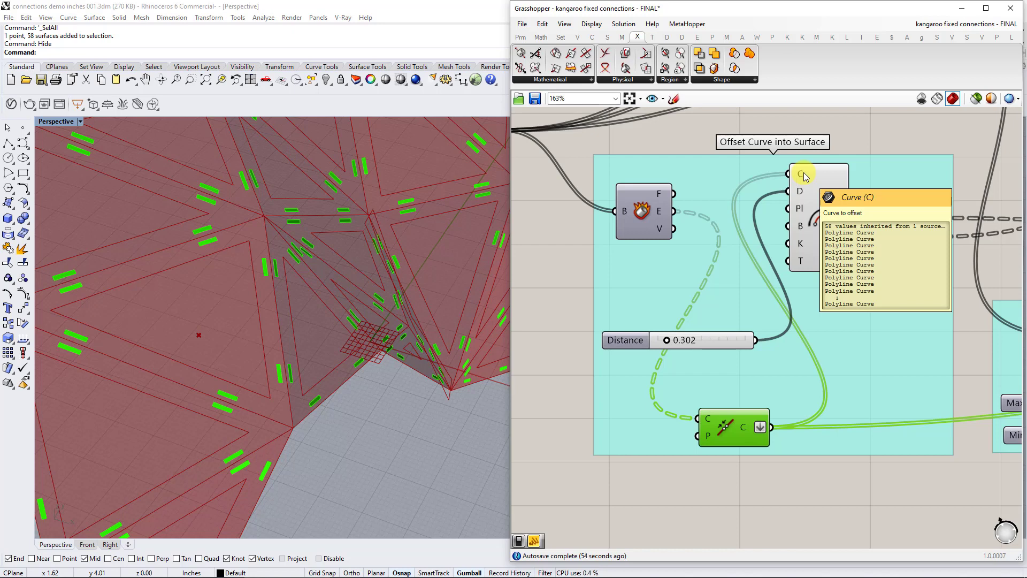
click(817, 206)
right_drag(825, 212, 730, 236)
mouse_move(740, 244)
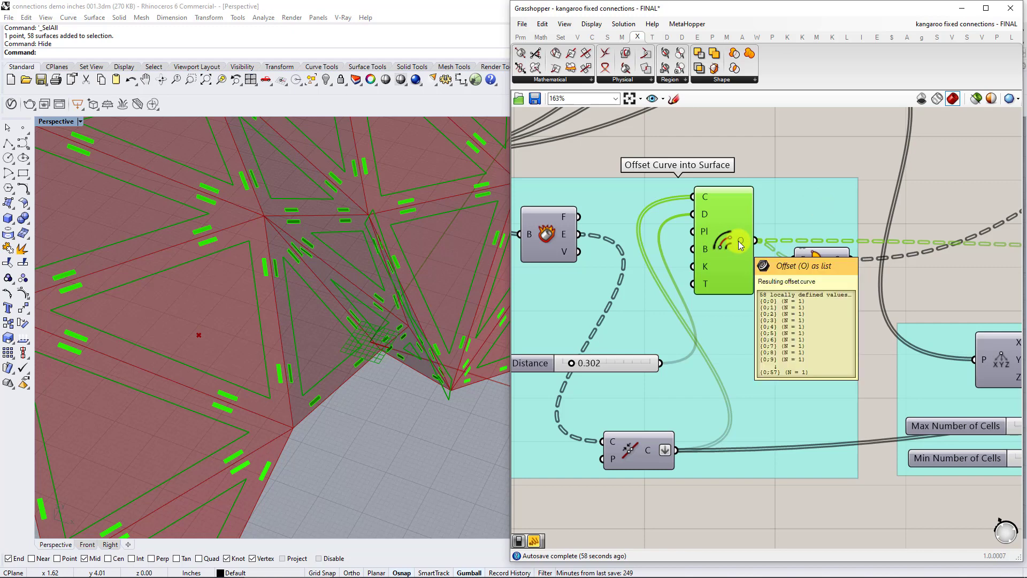
Trace the offset curves through the Boundary Surfaces component to the geometry input of Populate Geometry.
right_drag(736, 242, 656, 281)
click(663, 279)
scroll(785, 256, down, 3)
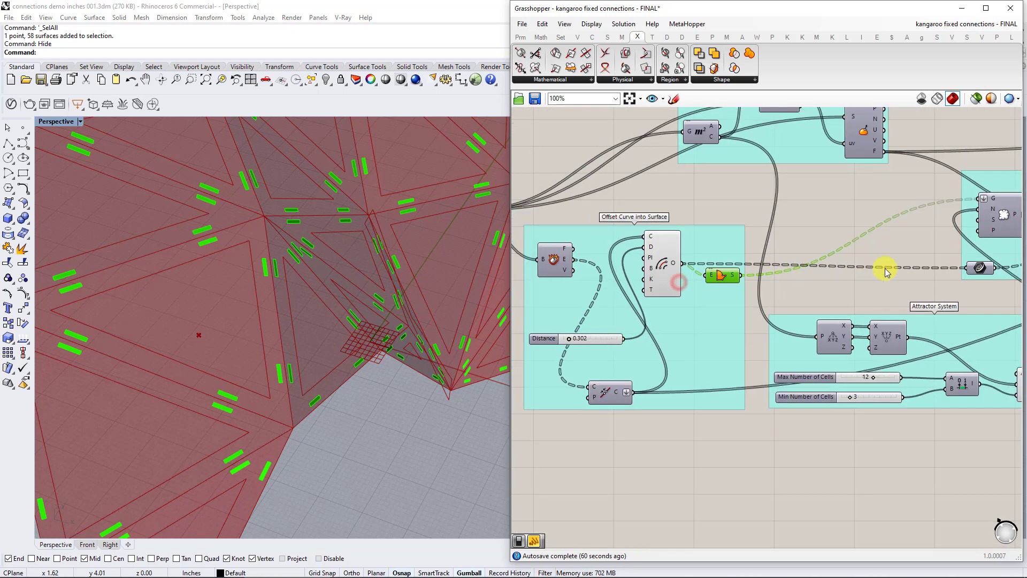
right_drag(883, 268, 749, 295)
click(875, 241)
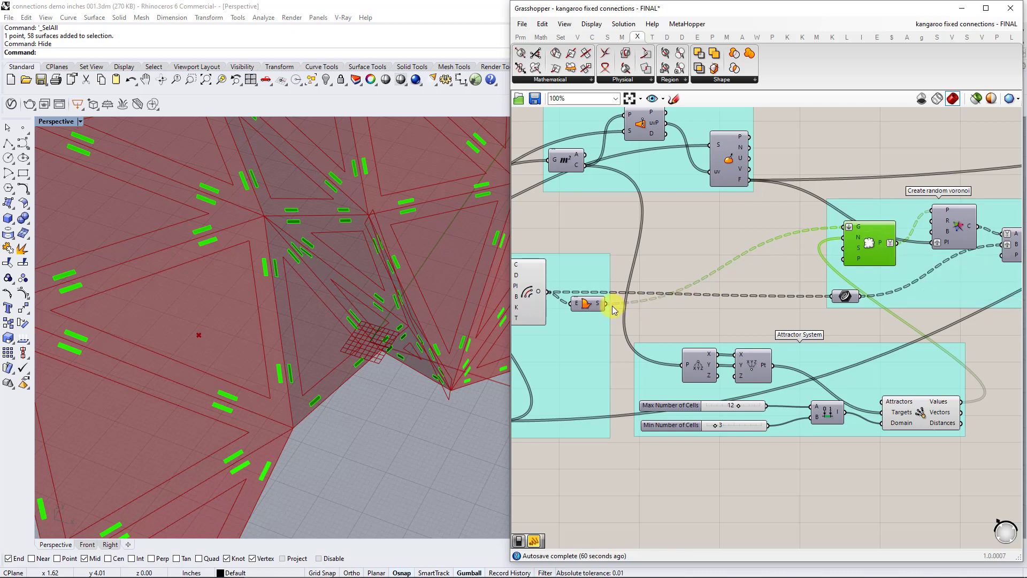
right_drag(590, 310, 637, 302)
click(636, 303)
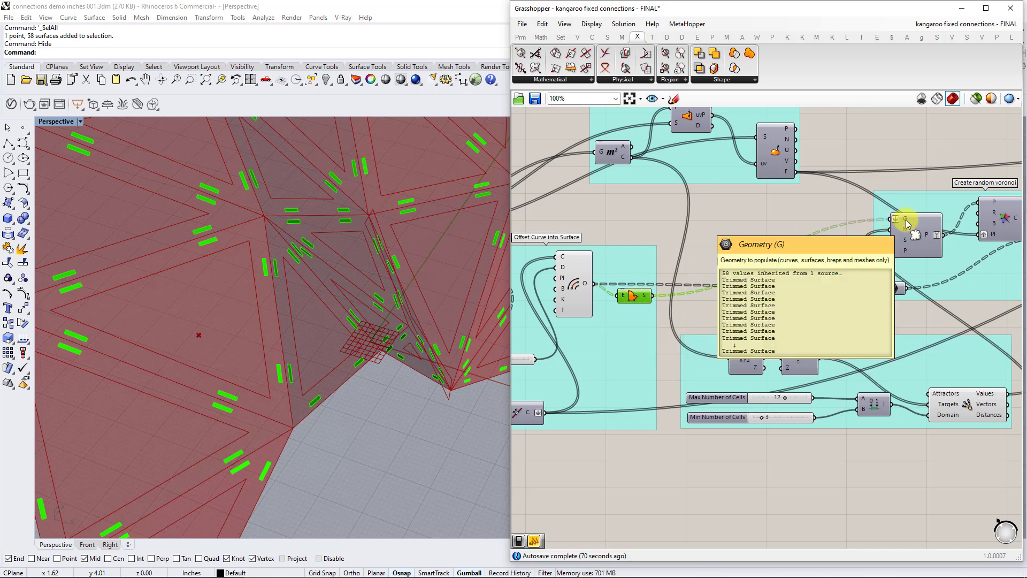
Turn on the preview of Populate Geometry to show its points inside the offset panels.
click(915, 239)
right_drag(914, 239, 859, 231)
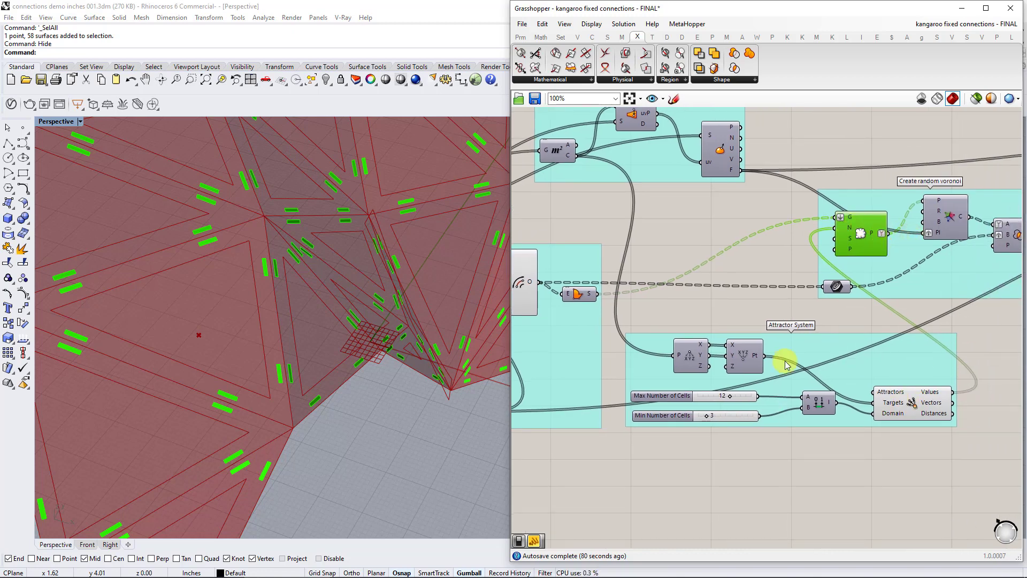
right_click(869, 230)
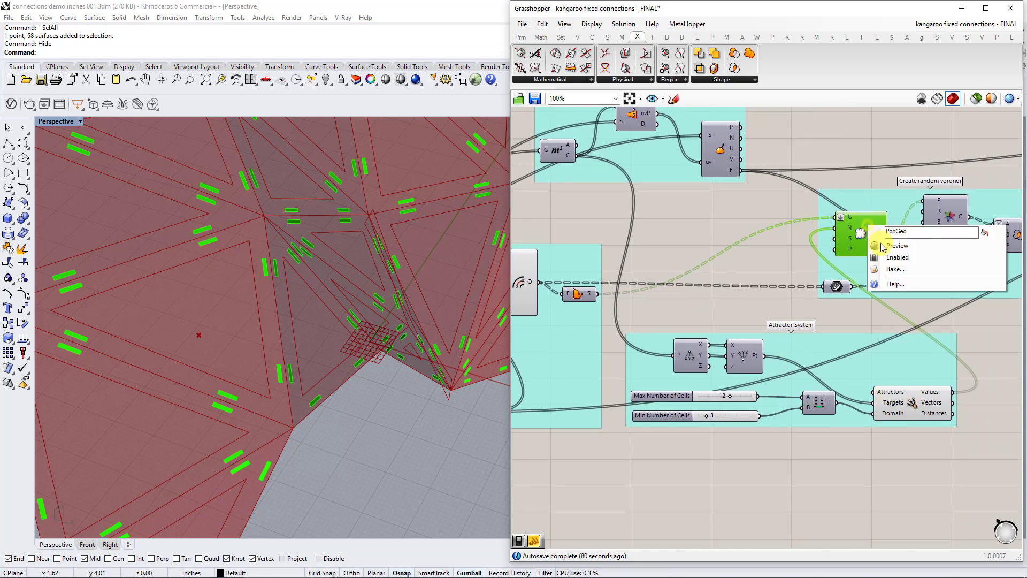
click(898, 247)
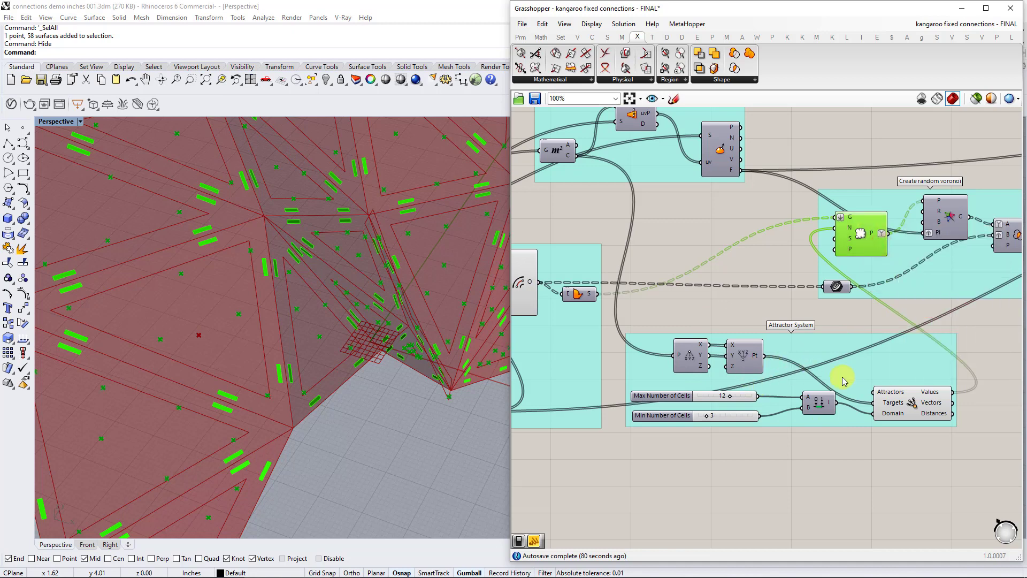
Select the Attractor component of the Attractor System and look up where it sits among the Generate components.
click(909, 404)
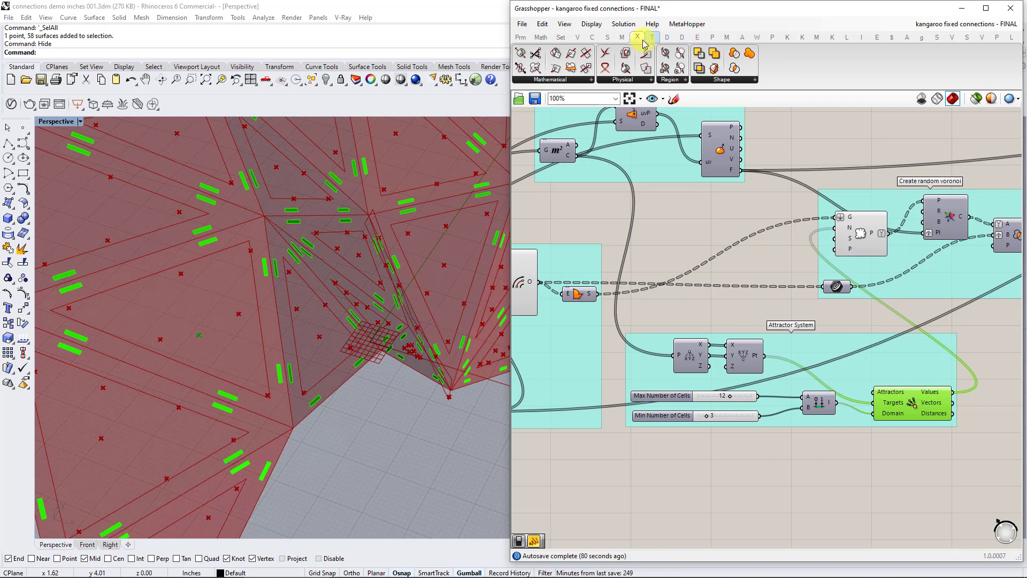
click(845, 36)
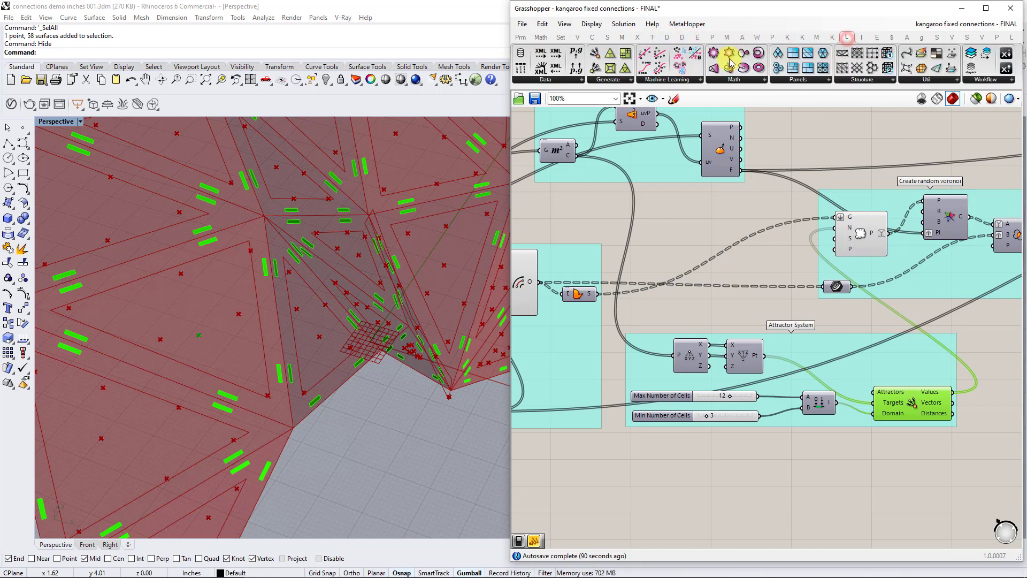
click(623, 81)
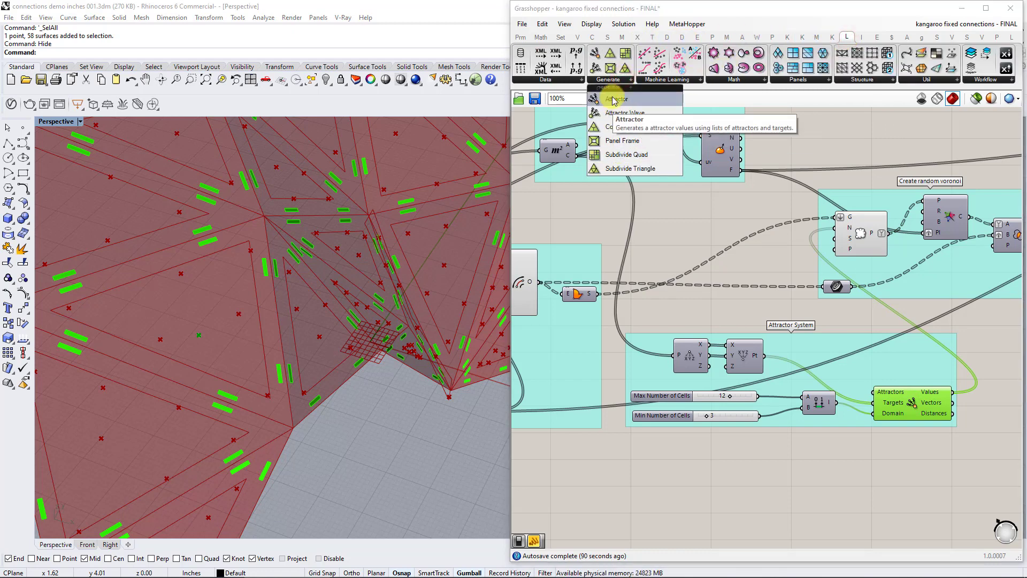
click(786, 312)
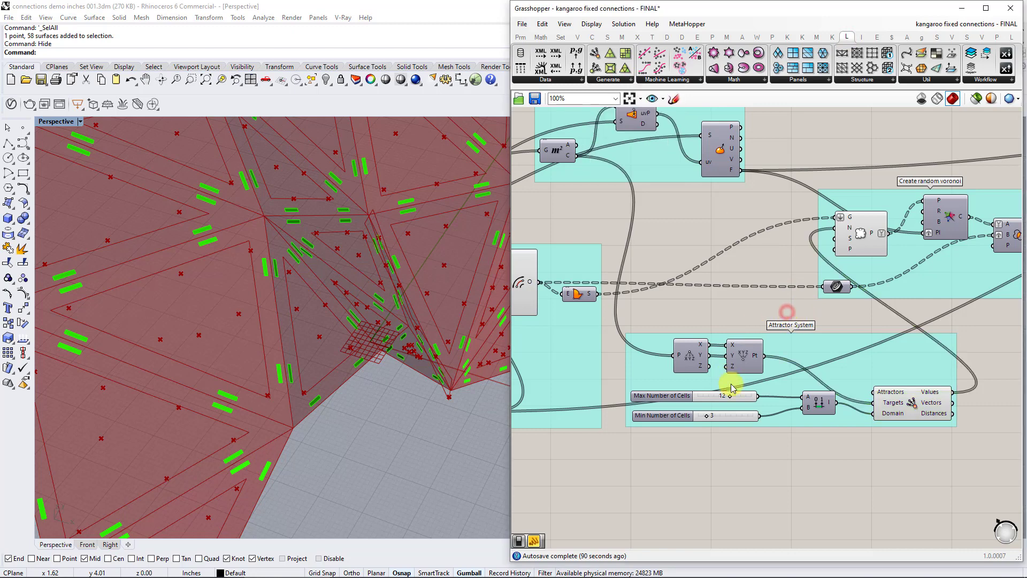
Turn on the preview of Construct Point in the Attractor System group and view its points beneath the shell.
scroll(728, 375, up, 3)
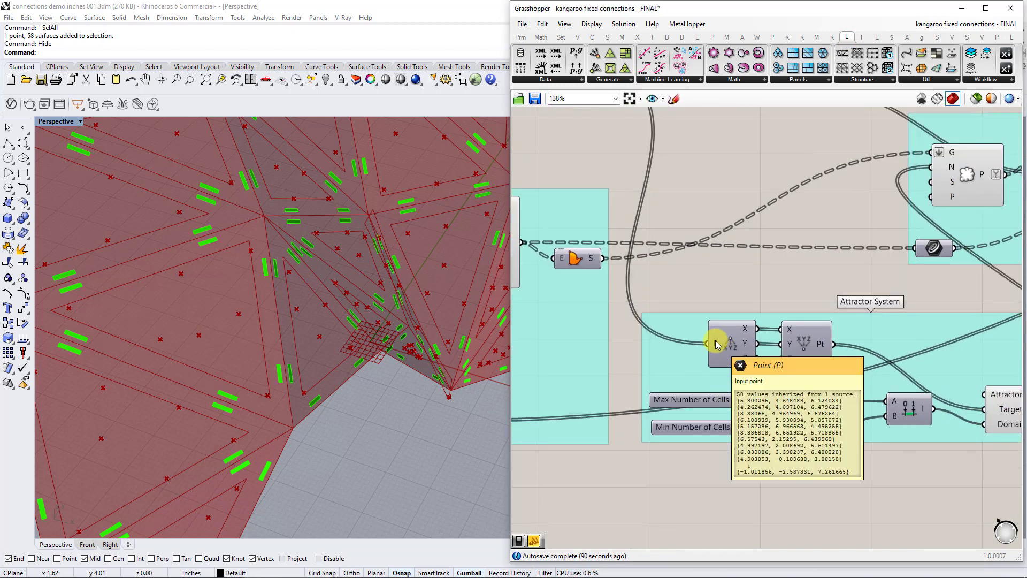
click(721, 342)
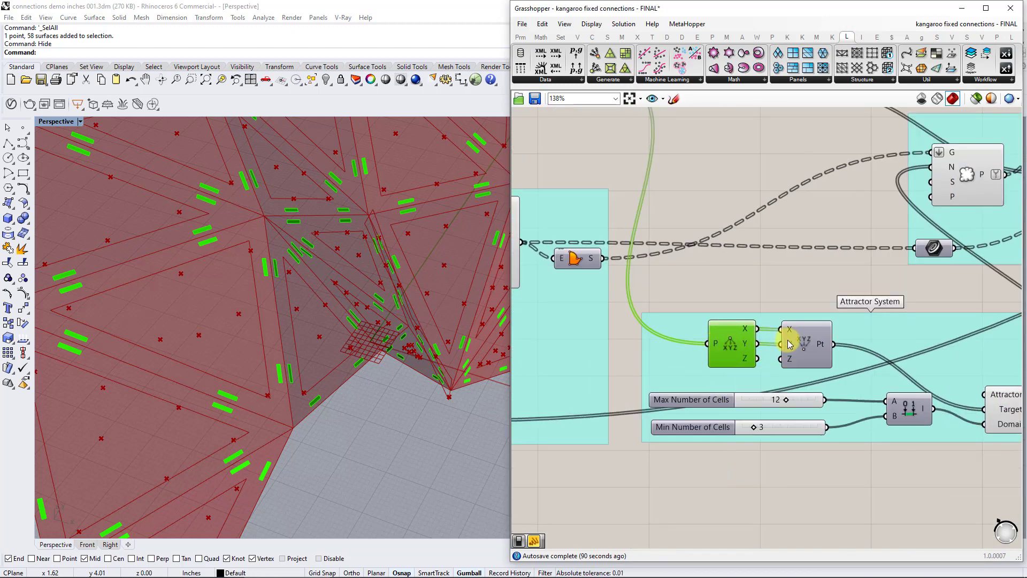
scroll(790, 344, down, 3)
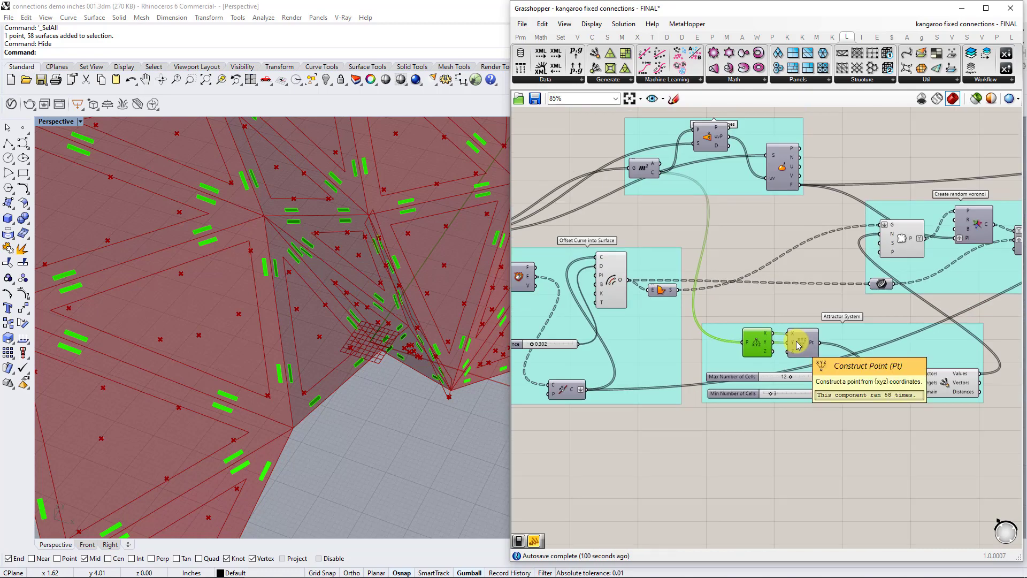
click(797, 345)
right_click(803, 343)
click(824, 361)
right_drag(426, 359, 369, 415)
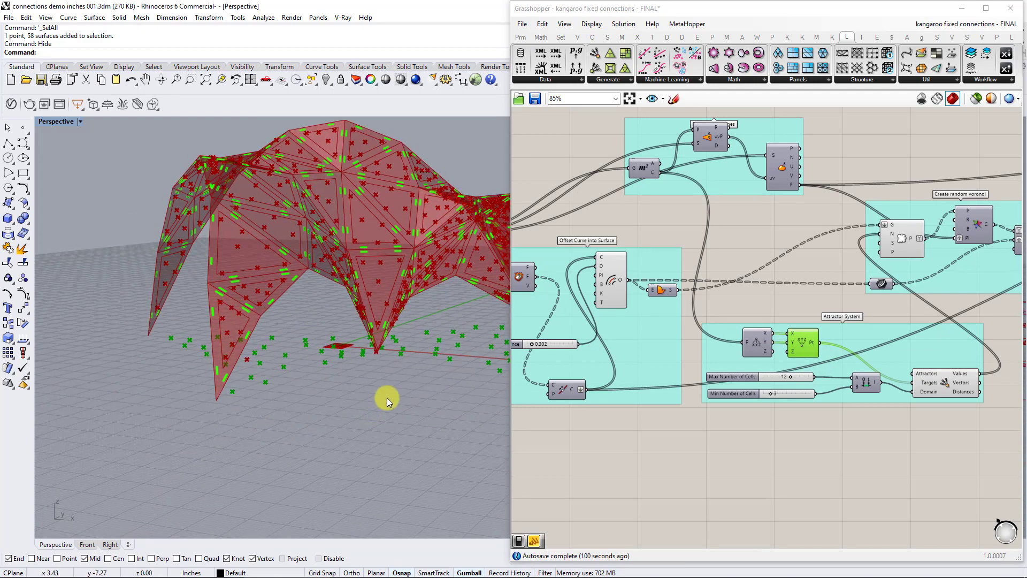
Select the Construct Domain component in the Attractor System group and examine how the two cell-number sliders feed the Attractor's Domain input.
right_drag(436, 377, 278, 346)
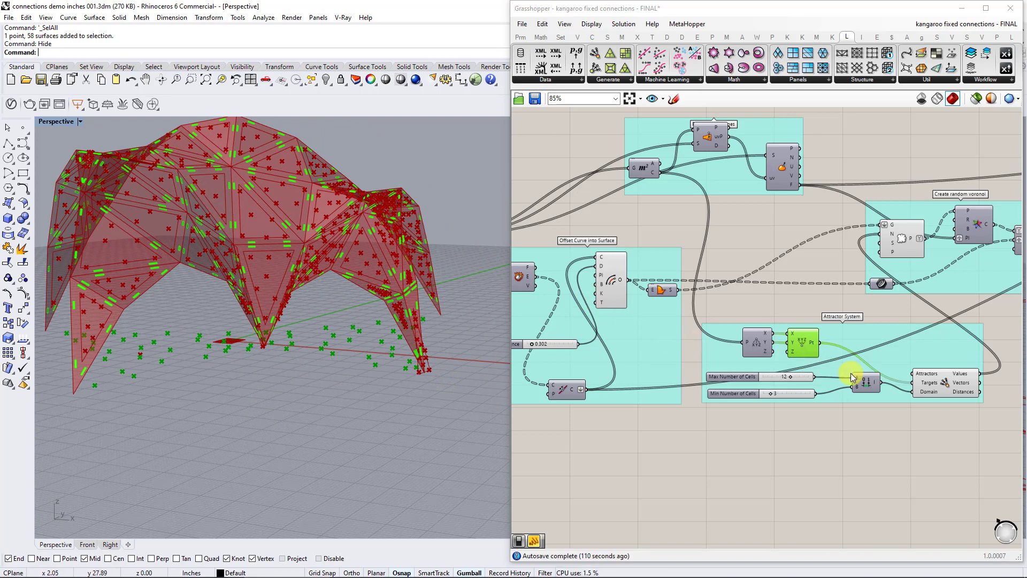
right_drag(892, 419, 855, 420)
scroll(850, 415, up, 3)
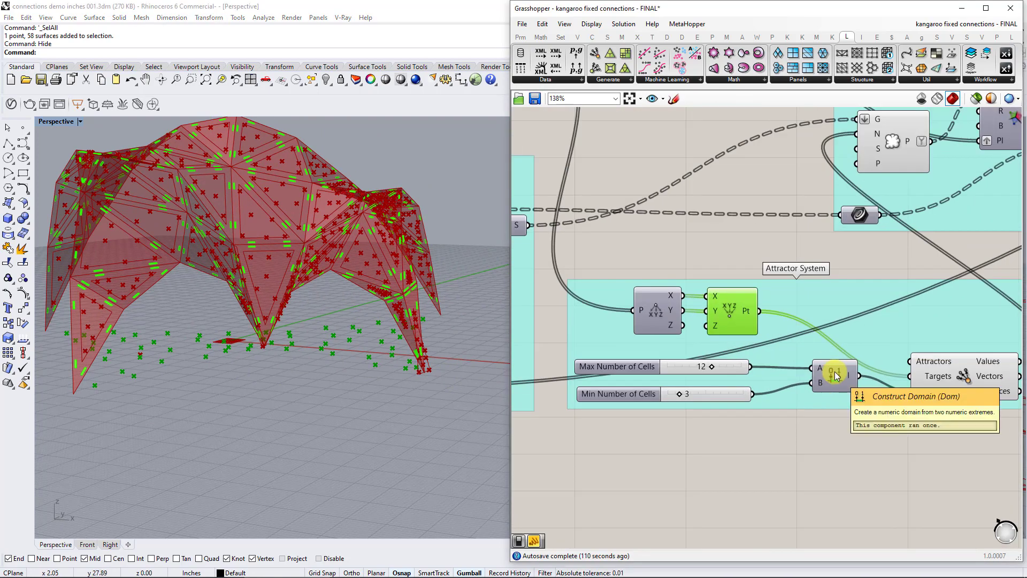
click(837, 376)
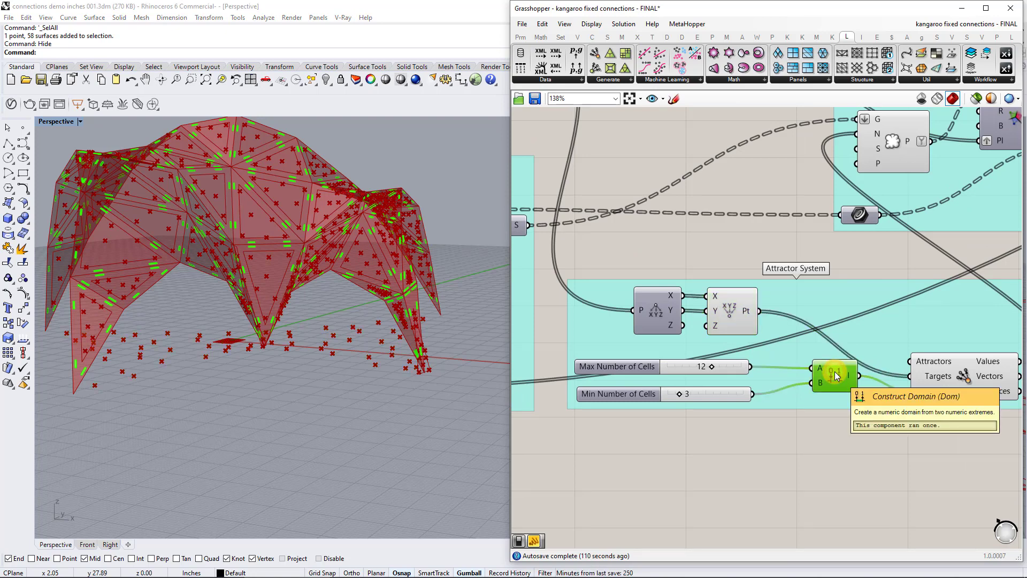
mouse_move(934, 394)
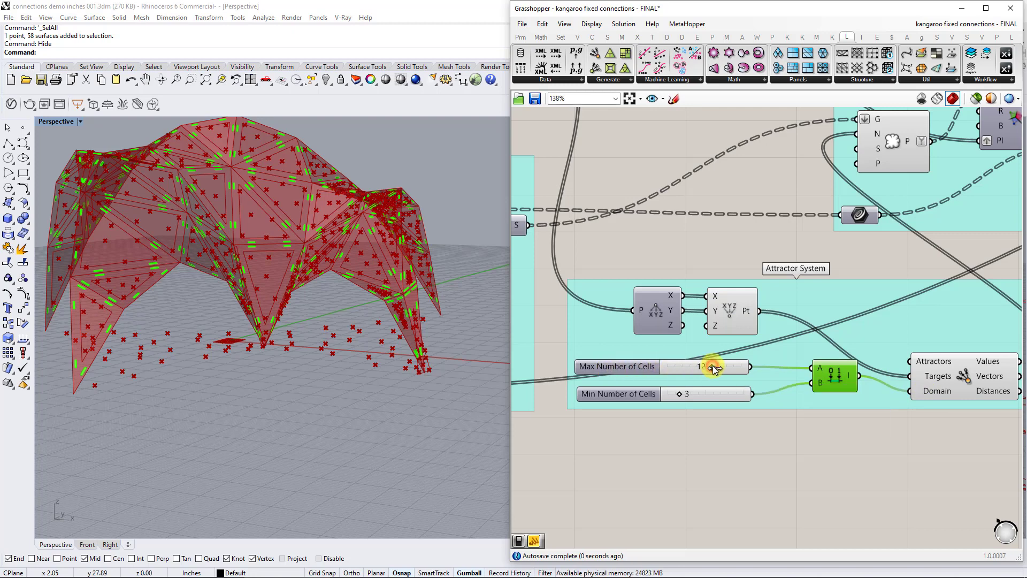
Set the Max Number of Cells slider to 18 and view the denser populated points on the shell.
drag(715, 368, 743, 369)
click(633, 396)
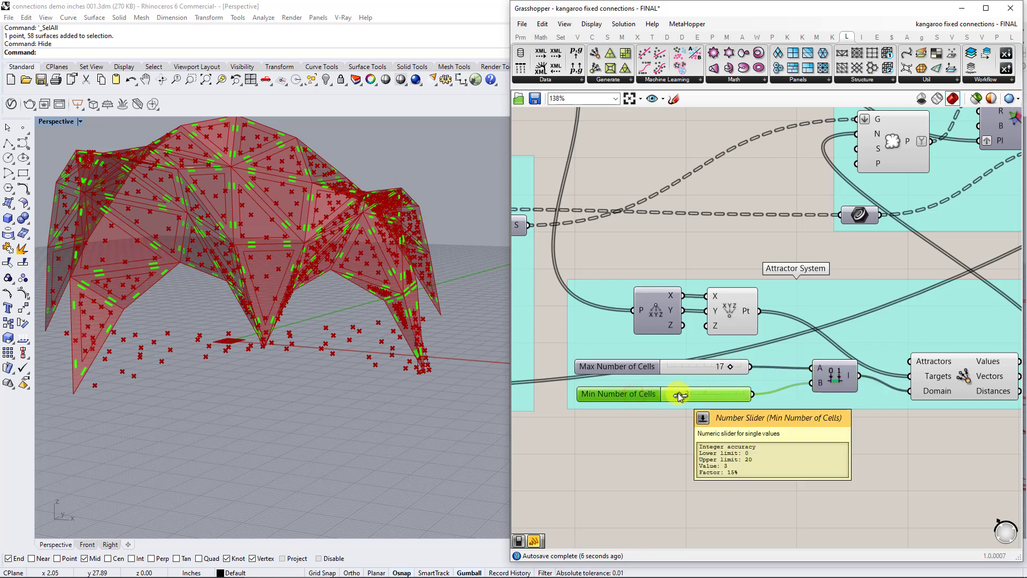
drag(736, 368, 737, 368)
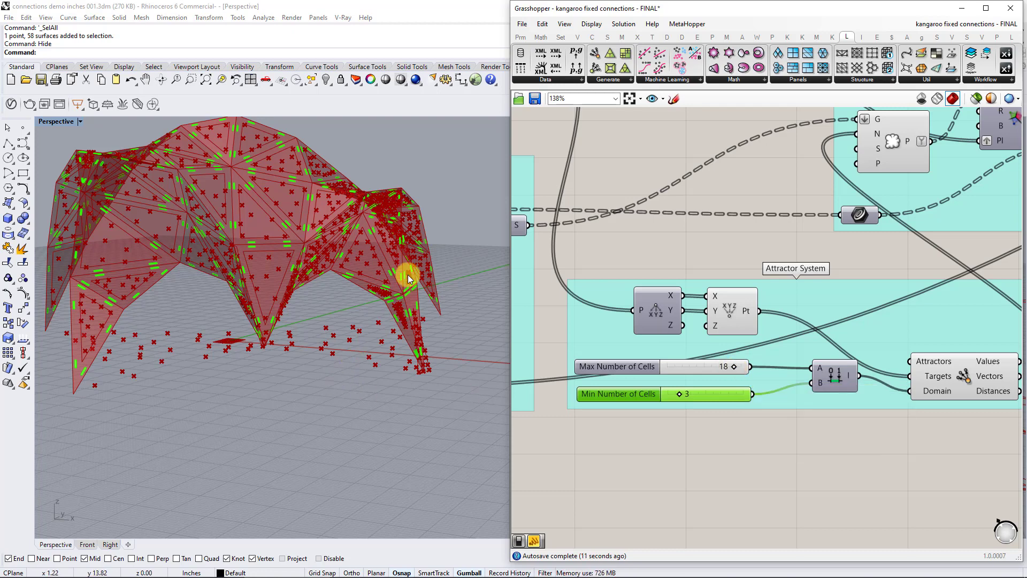
mouse_move(403, 275)
right_down()
mouse_move(385, 298)
mouse_move(411, 265)
right_up()
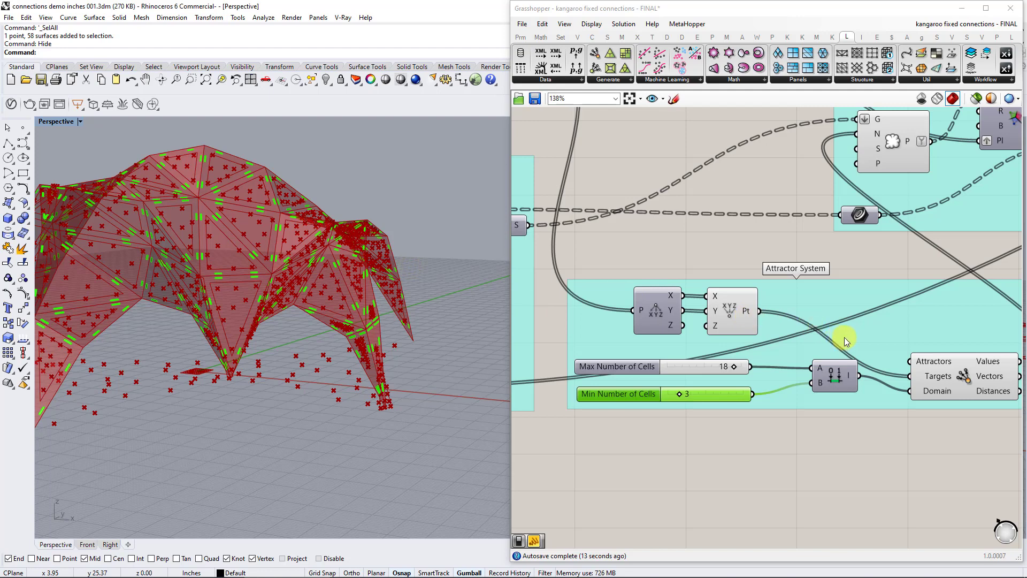
Select the Attractor component in the Attractor System group and bring back all hidden Rhino objects with the Show command.
right_drag(886, 354, 790, 355)
click(837, 361)
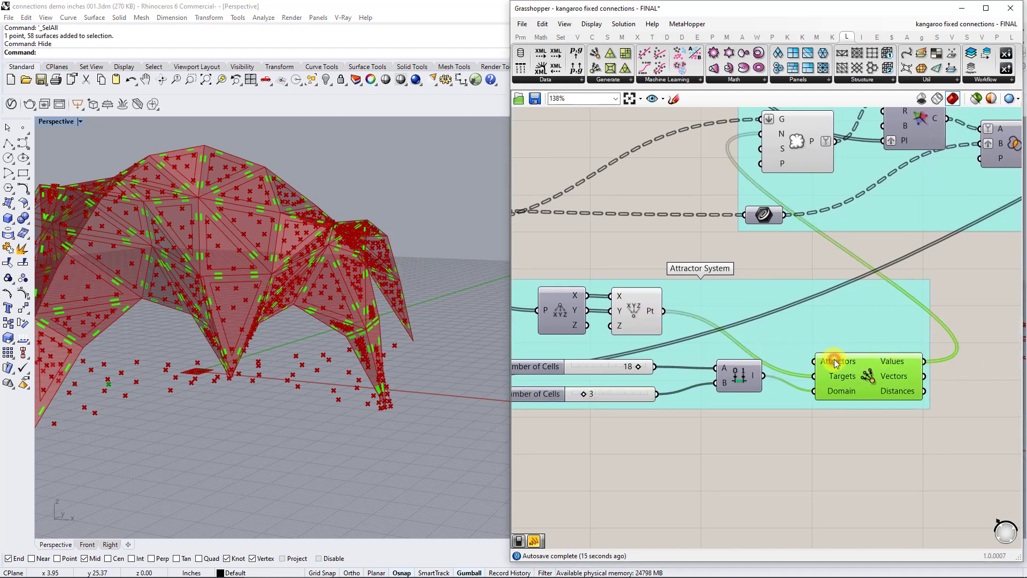
right_drag(351, 391, 300, 419)
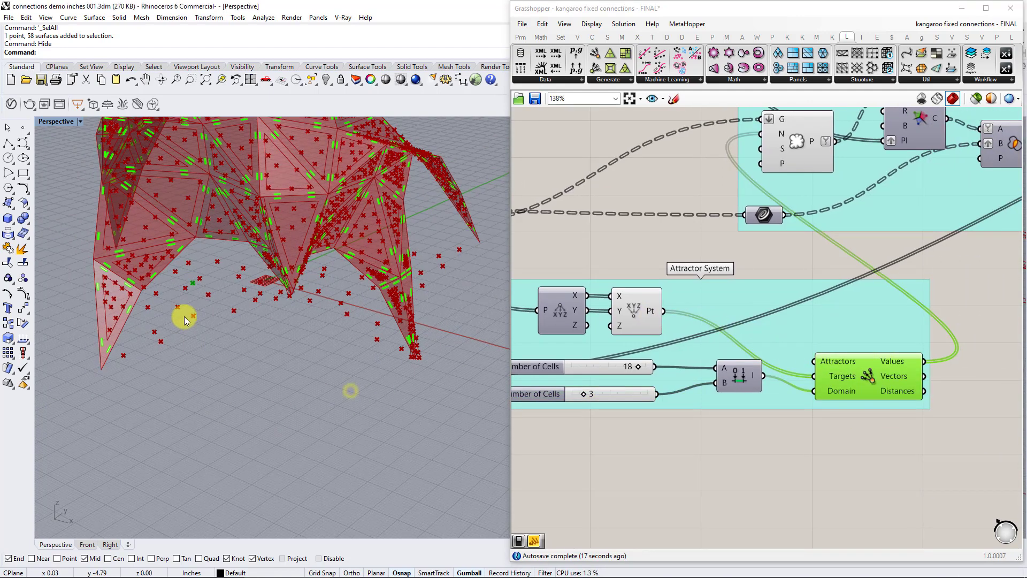
click(187, 283)
click(207, 270)
text(S)
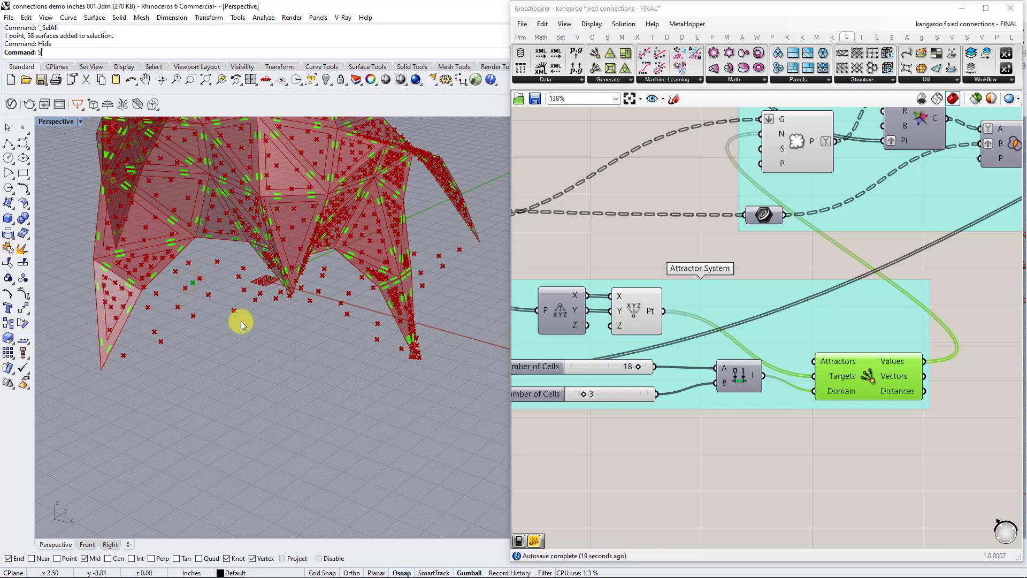
text(how)
key(Return)
Select the large rectangles on the ground beneath the shell and around the flattened panels, and hide them.
drag(225, 268, 178, 305)
click(258, 354)
click(306, 389)
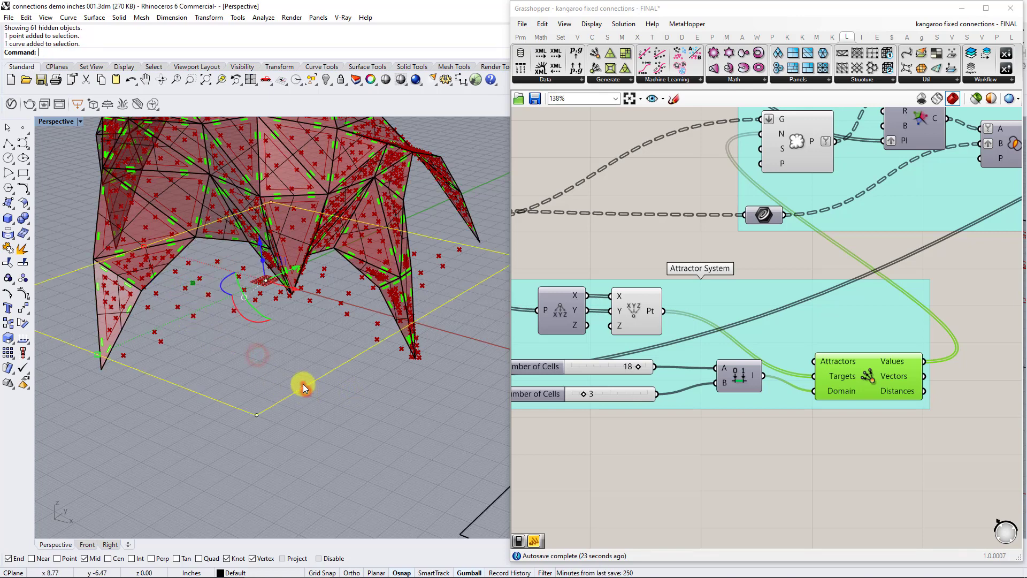
scroll(348, 399, down, 3)
shift+click(420, 426)
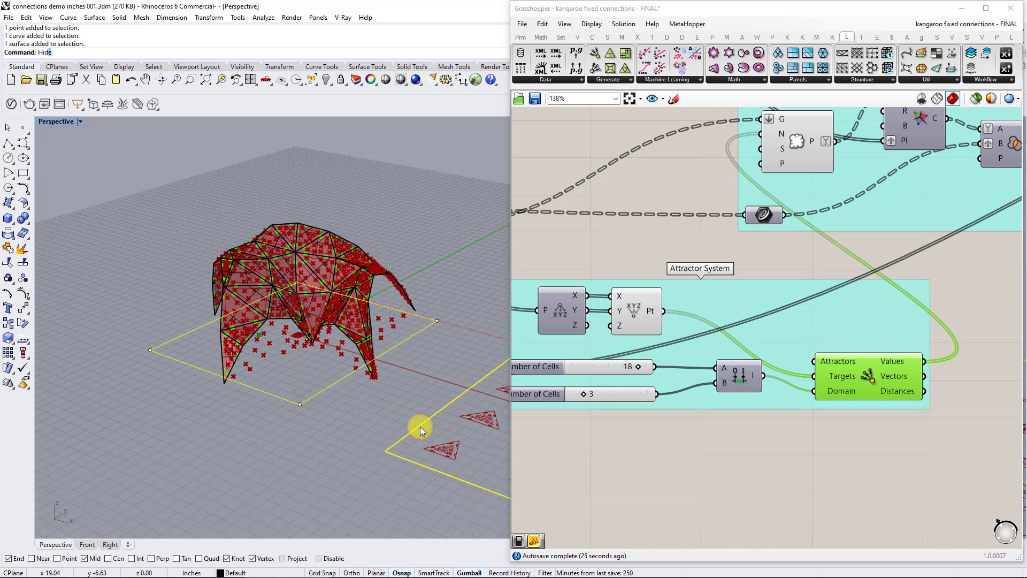
key(Return)
scroll(300, 355, up, 3)
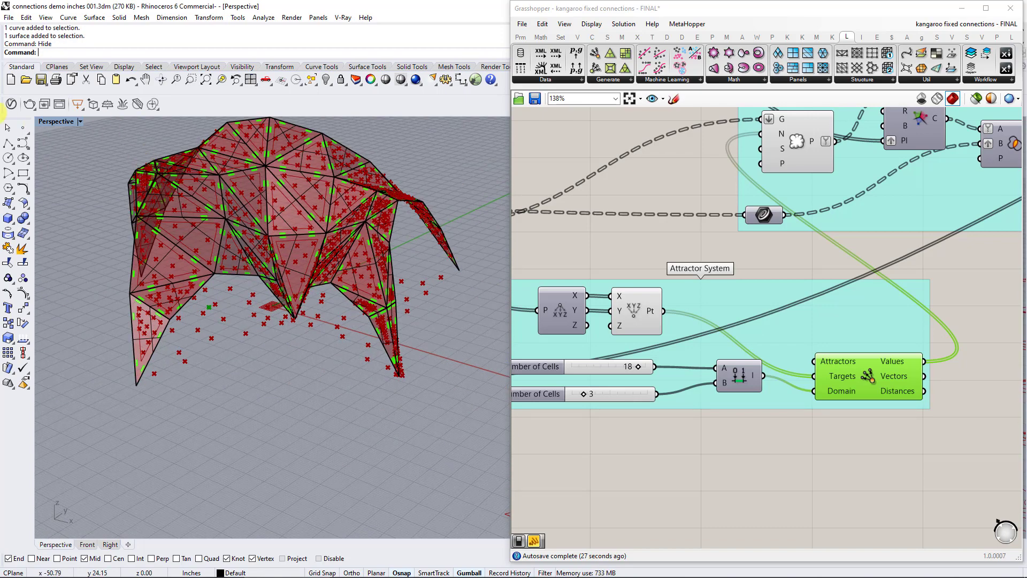
Check the point-setting options of the Attractors input and move the attractor point to a different spot on the ground beneath the shell.
right_click(844, 362)
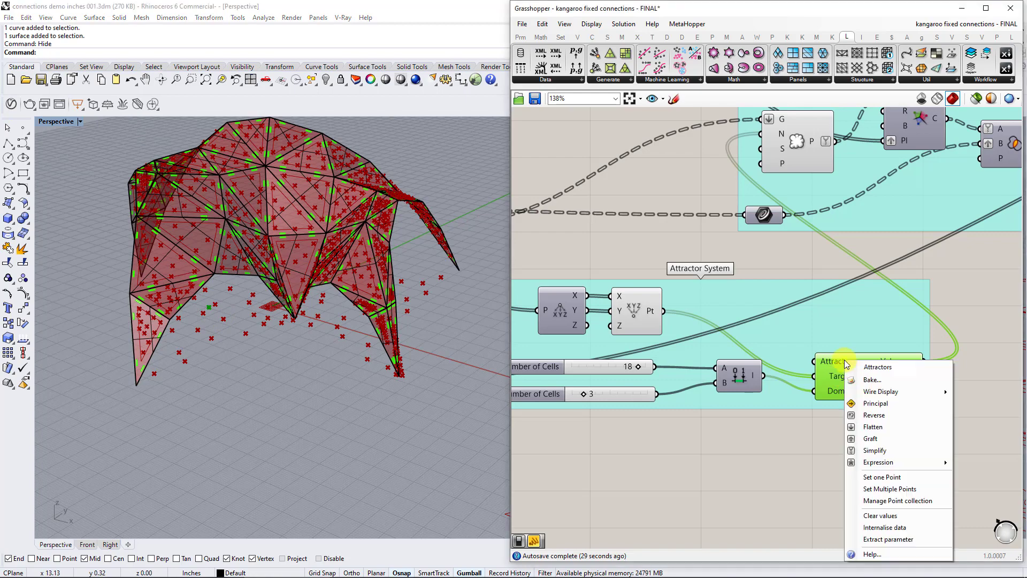
click(266, 369)
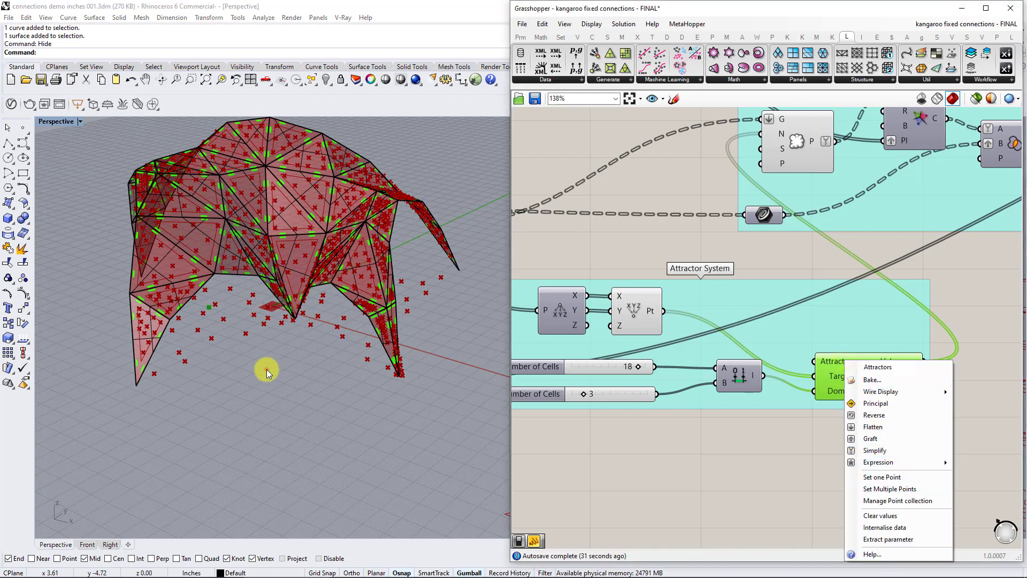
click(207, 310)
right_drag(211, 313, 218, 286)
drag(225, 289, 374, 392)
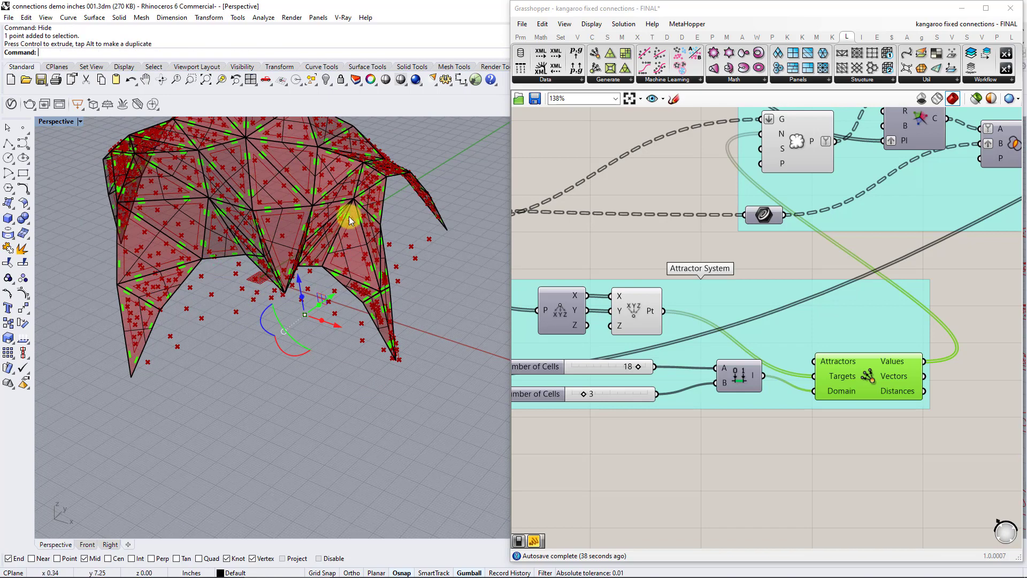
click(223, 332)
right_drag(341, 266, 432, 397)
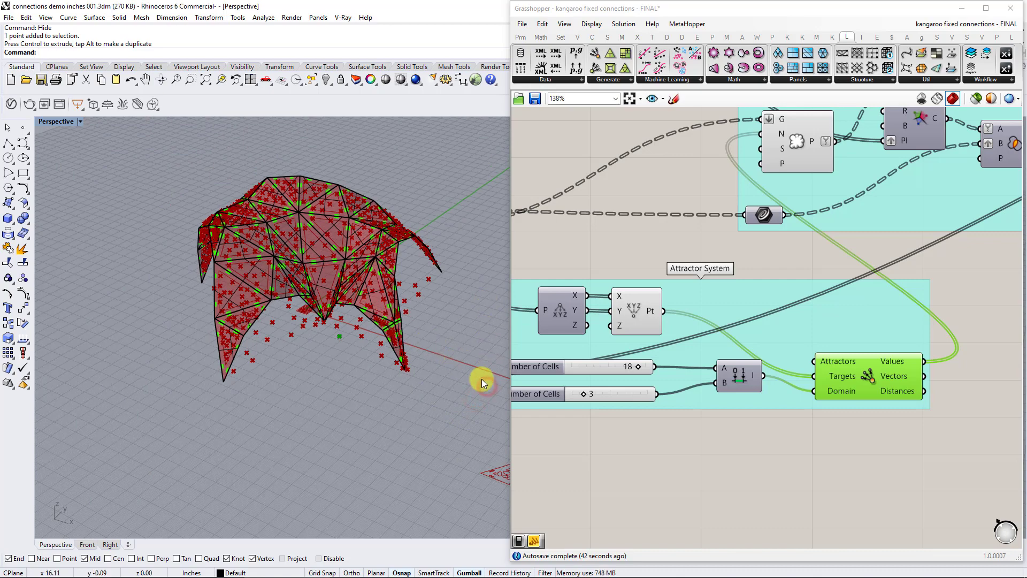
Hide the shell's Rhino surfaces by selecting the attractor point and inverting the selection with the Invert command.
click(336, 344)
text(I)
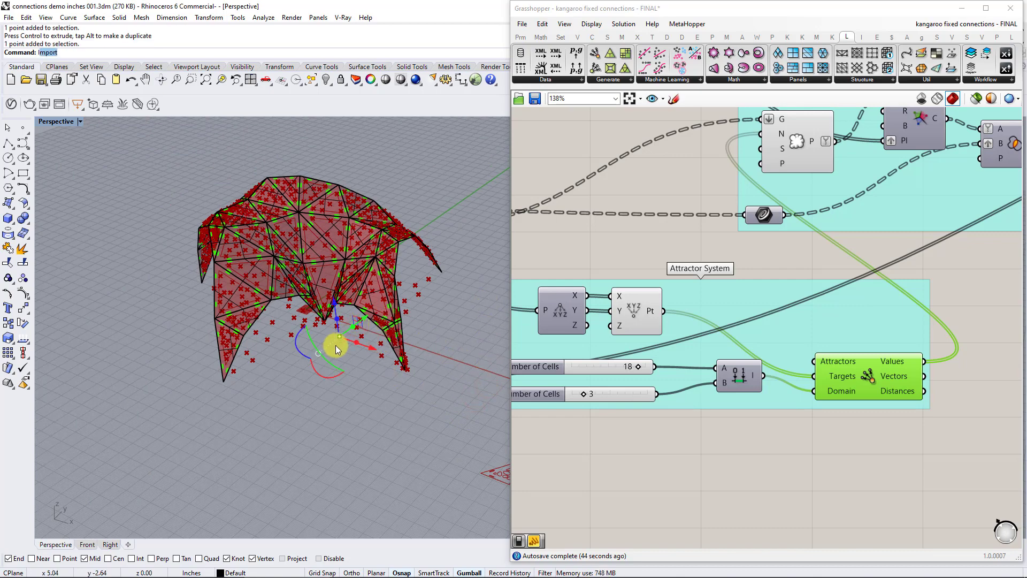
text(nvert)
key(Return)
text(Hide)
key(Return)
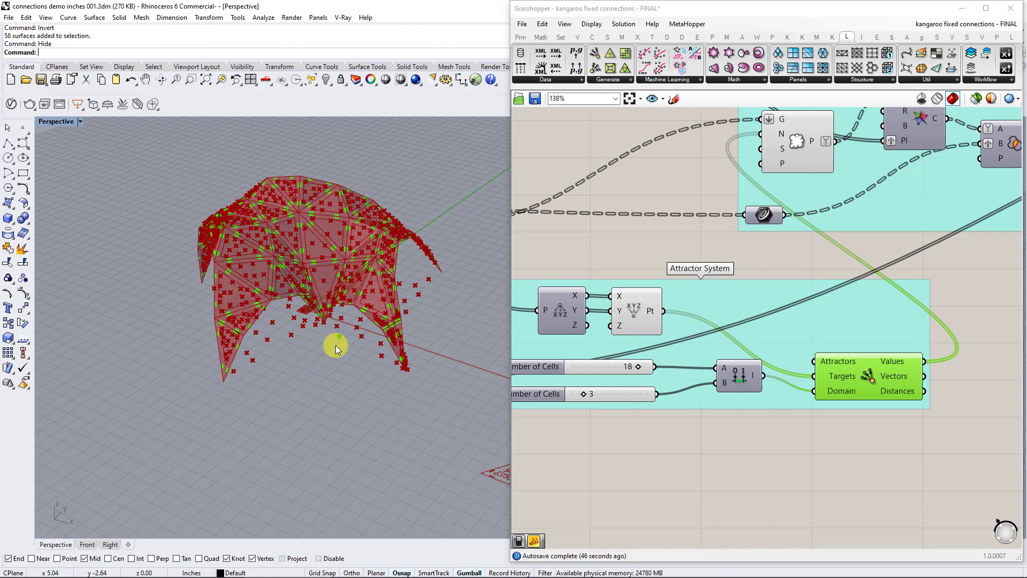
Move the attractor point to the shell's open side and back beneath it, viewing its effect on the populated points from several angles.
scroll(347, 340, up, 3)
click(345, 341)
scroll(332, 332, down, 3)
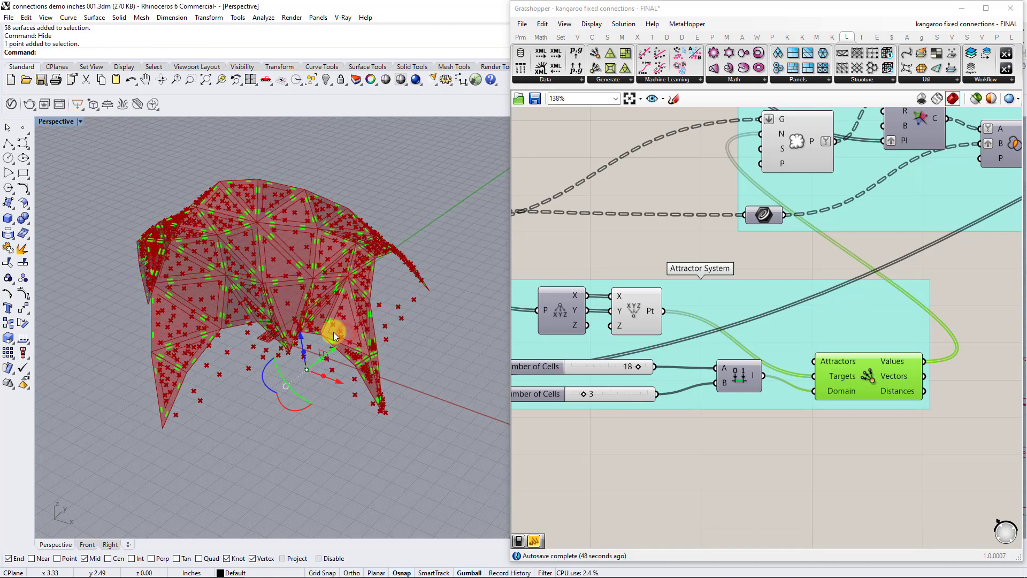
drag(354, 337, 400, 299)
right_drag(394, 296, 395, 367)
shift+right_drag(389, 225, 399, 388)
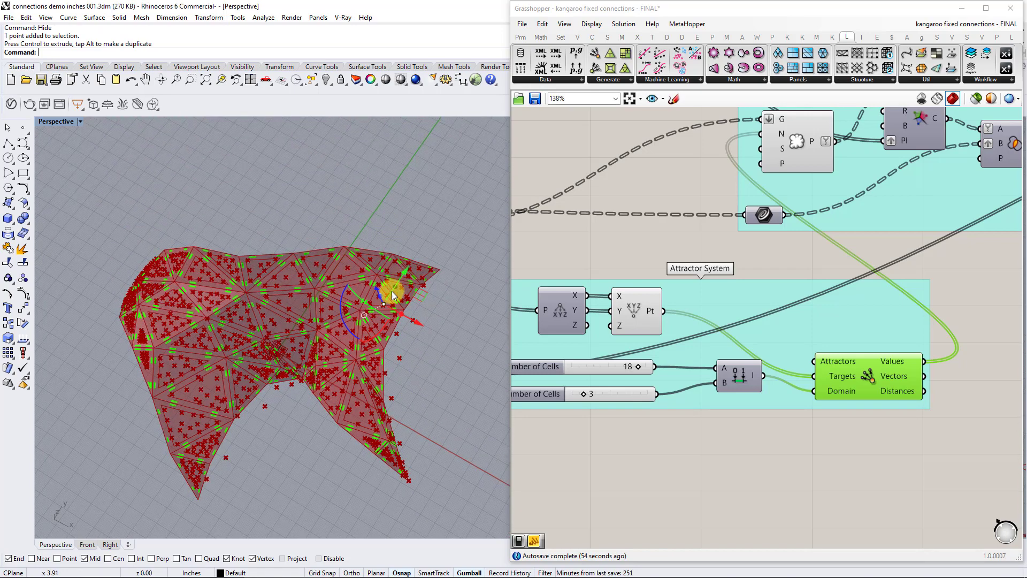
right_drag(384, 324, 435, 385)
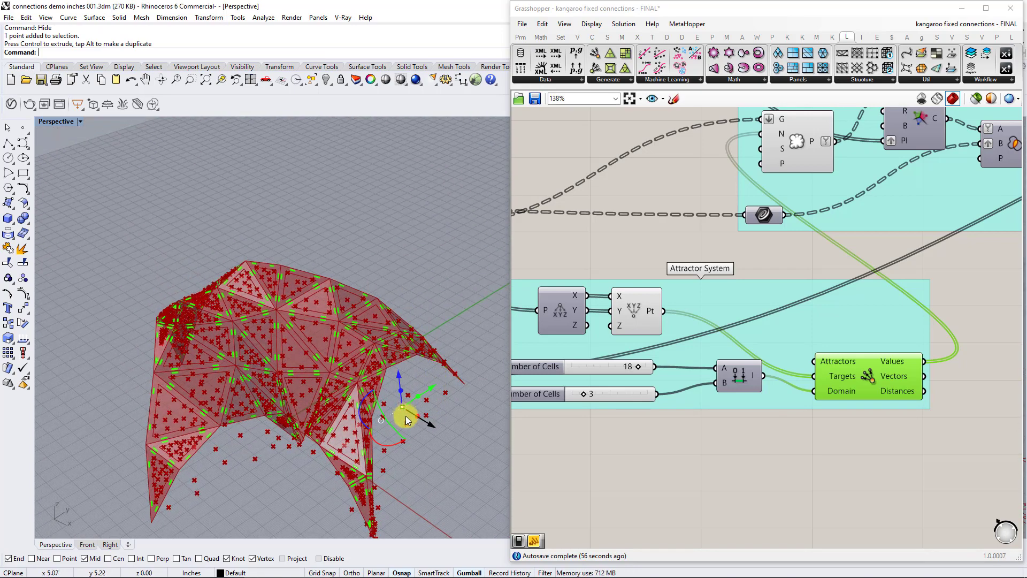
right_drag(407, 420, 279, 369)
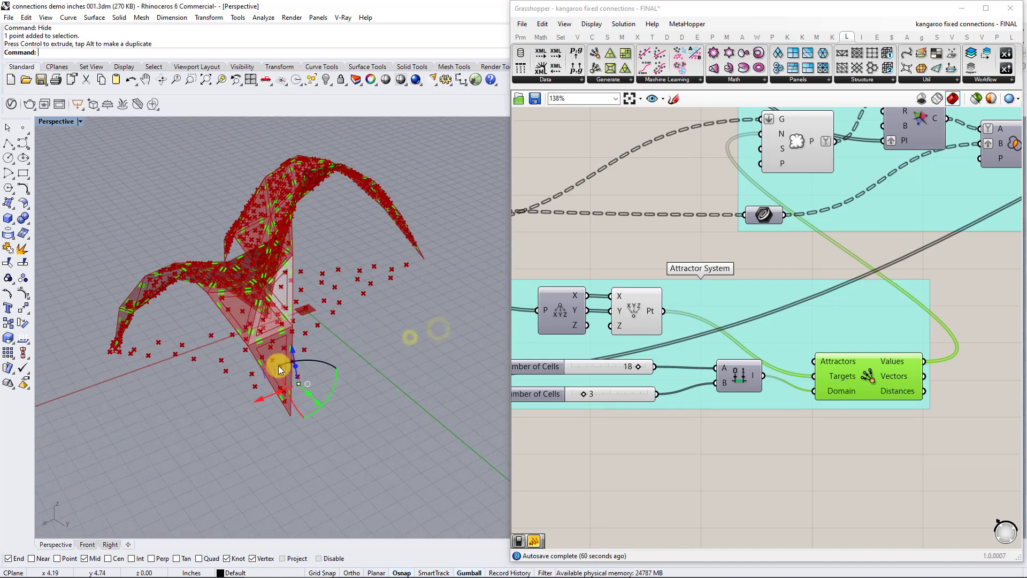
drag(299, 382, 329, 298)
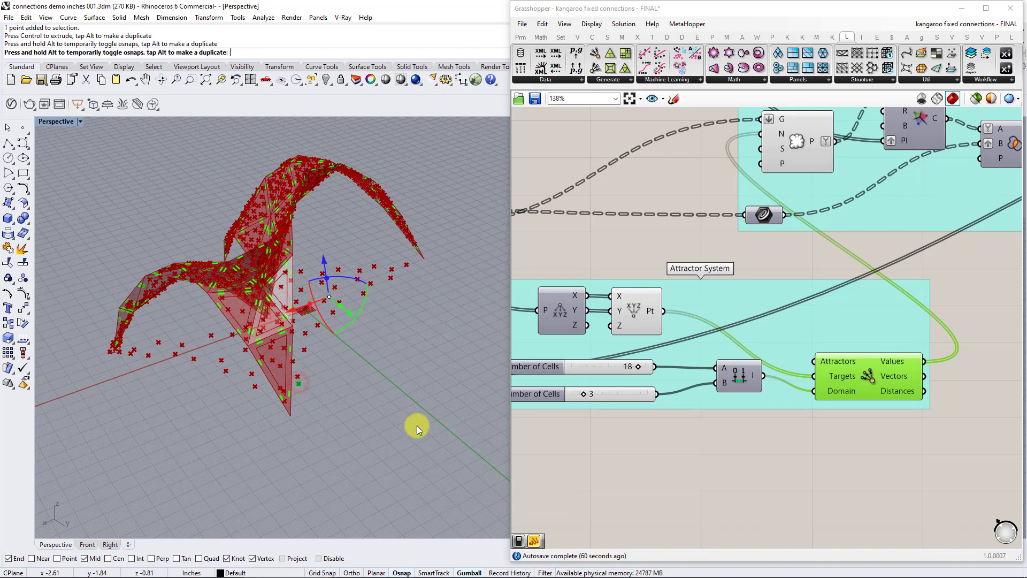
right_drag(276, 306, 404, 364)
click(405, 365)
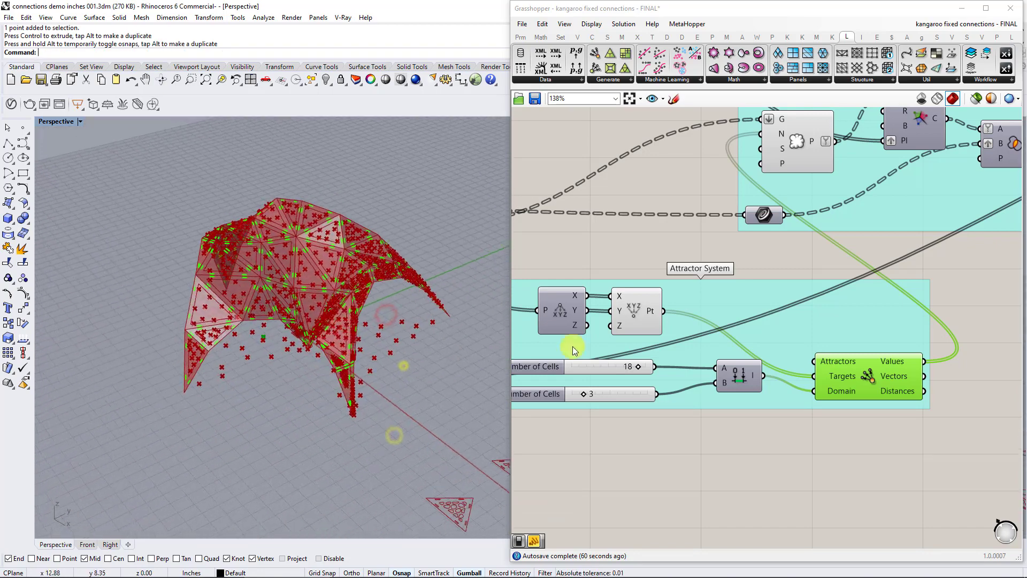
Trace the Attractor's Values output into the count input of Populate Geometry and on to the points input of Voronoi.
click(873, 374)
mouse_move(898, 364)
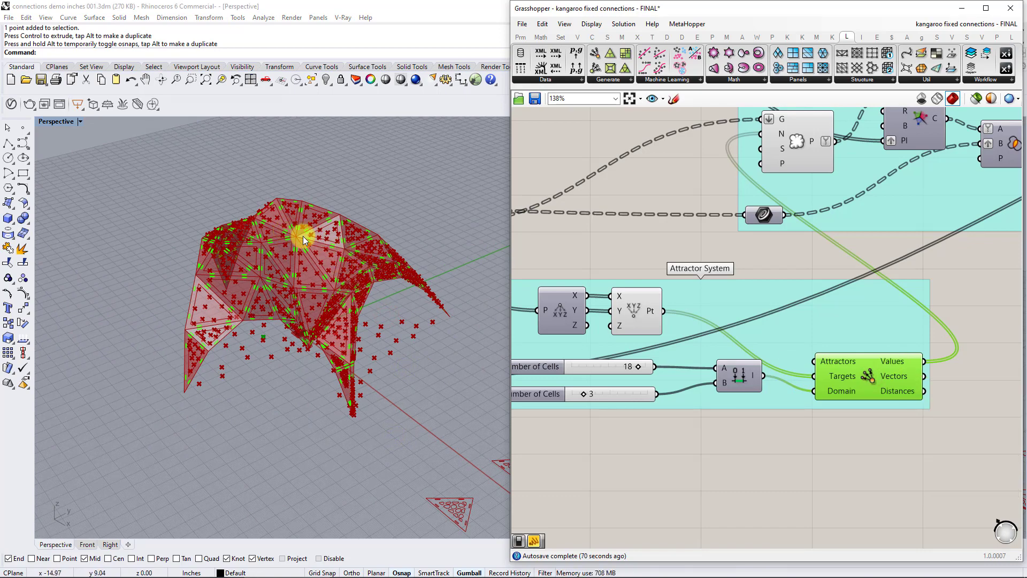
right_drag(749, 170, 693, 292)
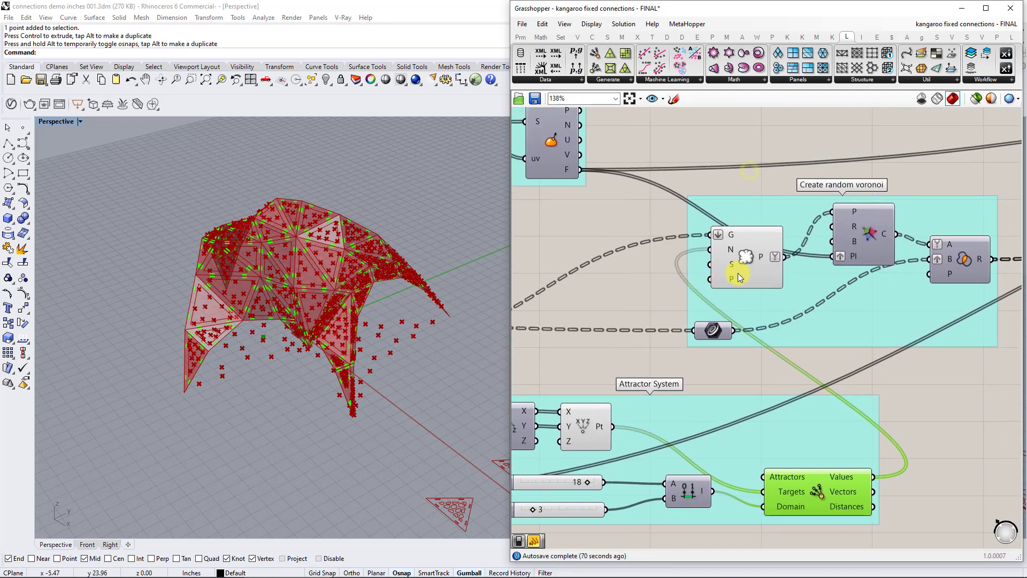
click(761, 261)
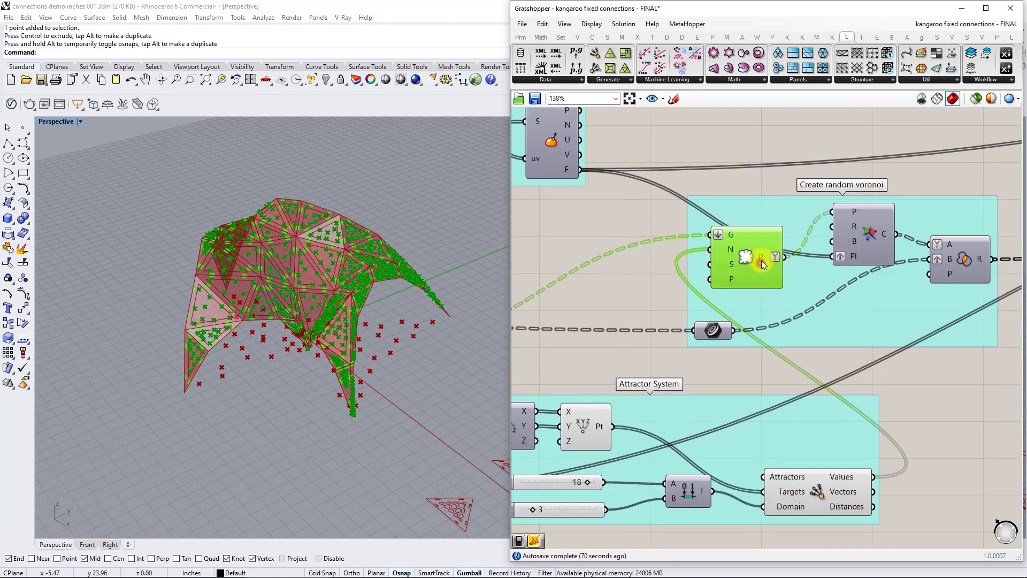
click(857, 213)
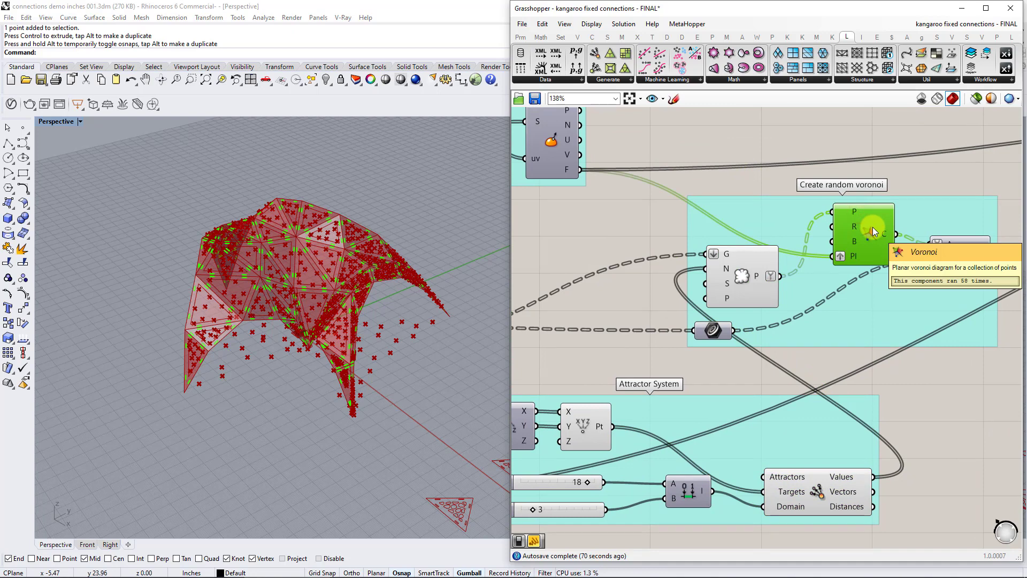
Trace the Voronoi plane input back to the Find Surface Planes group and examine its Area, Surface Closest Point and Evaluate Surface components.
mouse_move(856, 256)
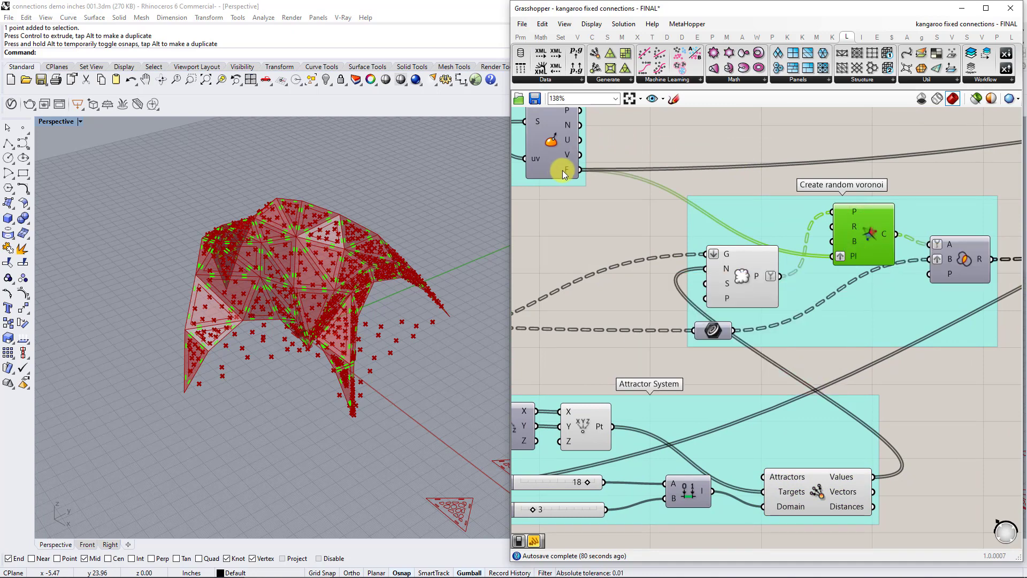
right_drag(569, 207, 819, 293)
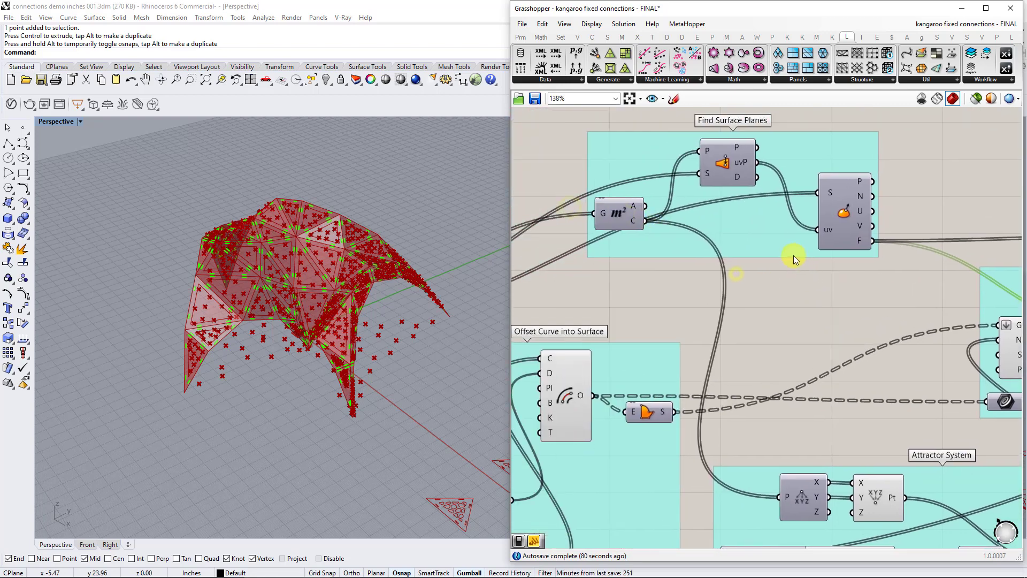
click(762, 236)
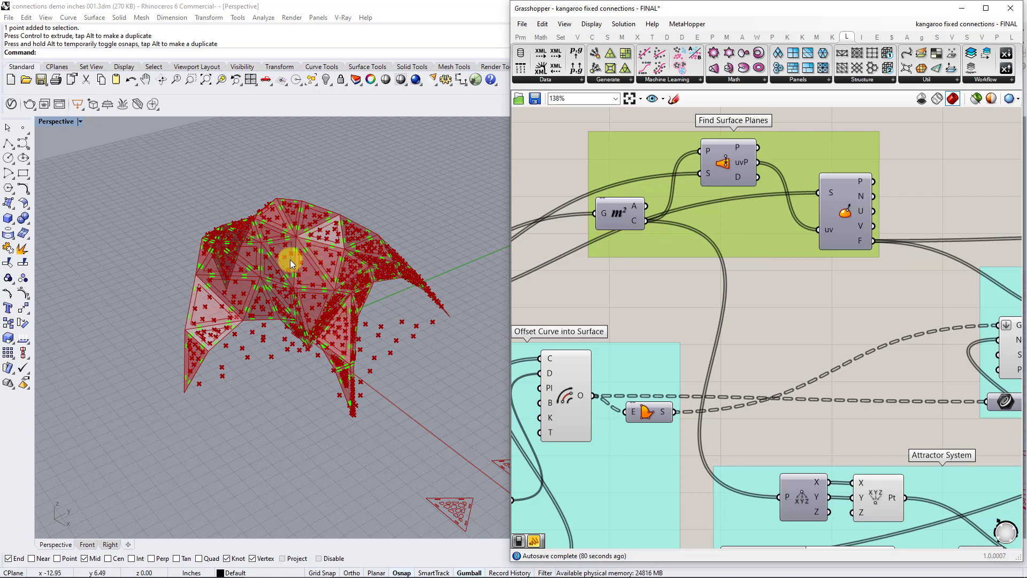
click(618, 216)
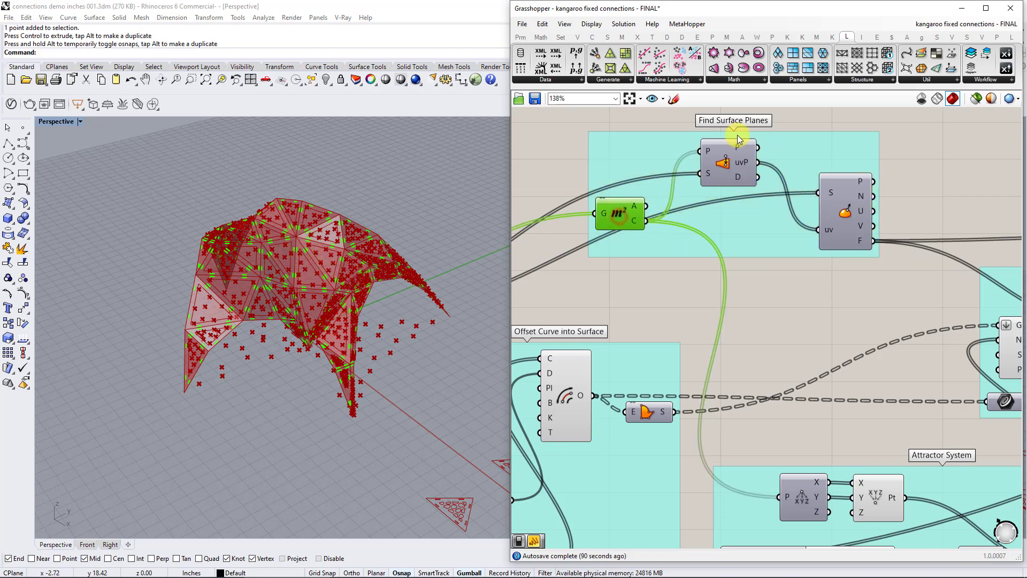
click(734, 162)
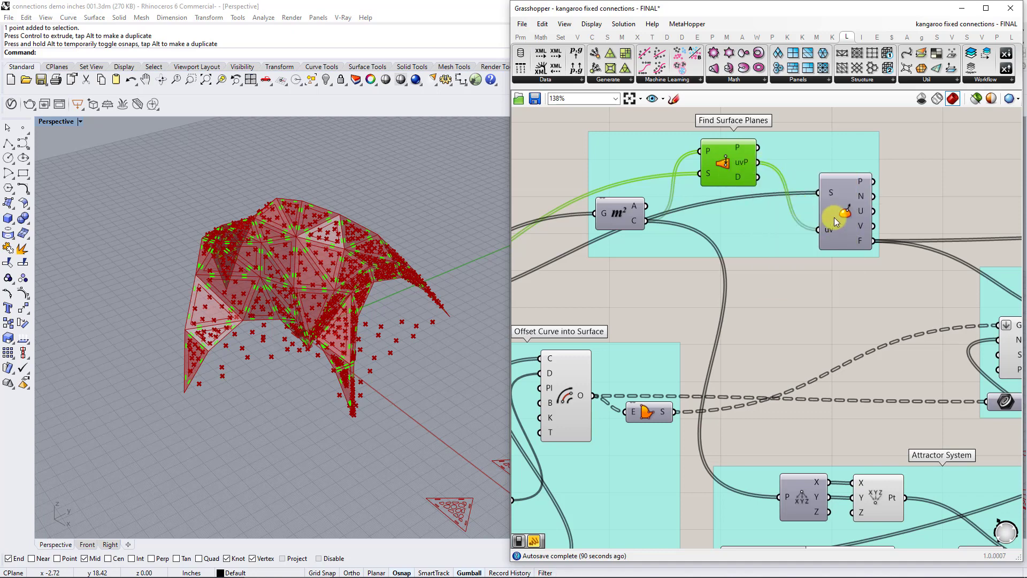
click(838, 194)
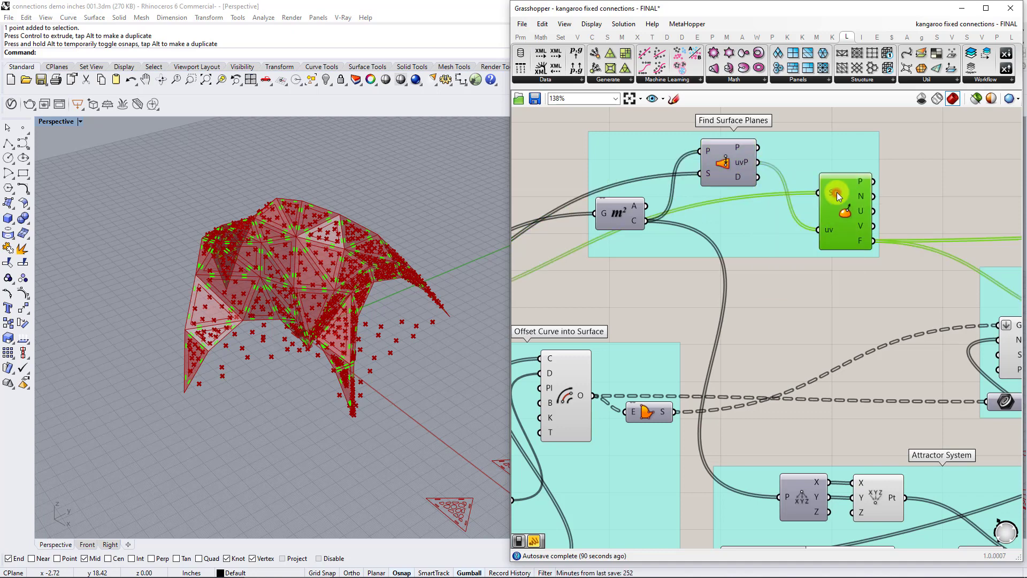
Preview Evaluate Surface's frames on the shell panels, inspect them up close, and switch their preview back off.
right_click(854, 234)
click(874, 255)
scroll(315, 298, up, 5)
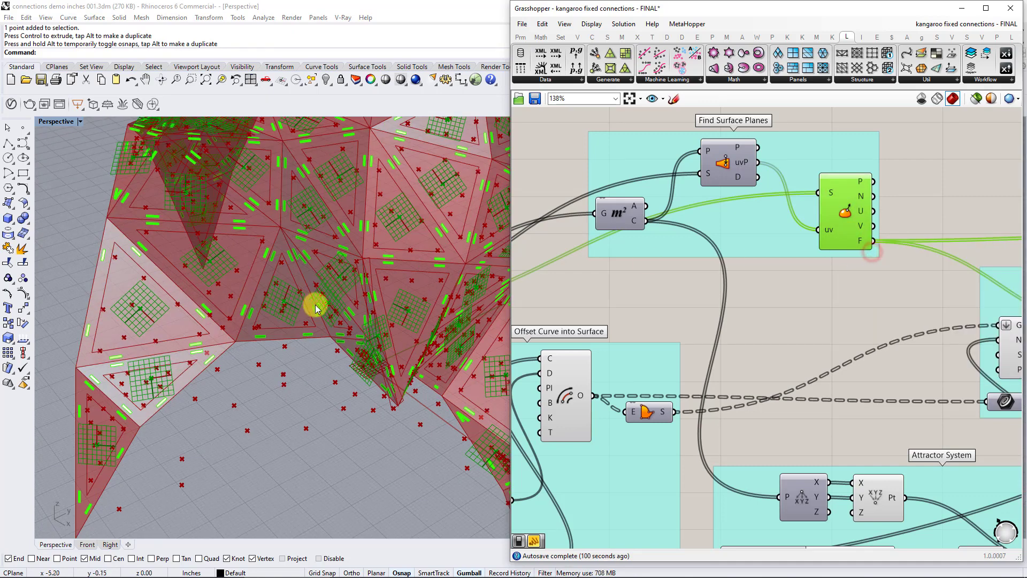
right_click(846, 212)
click(867, 233)
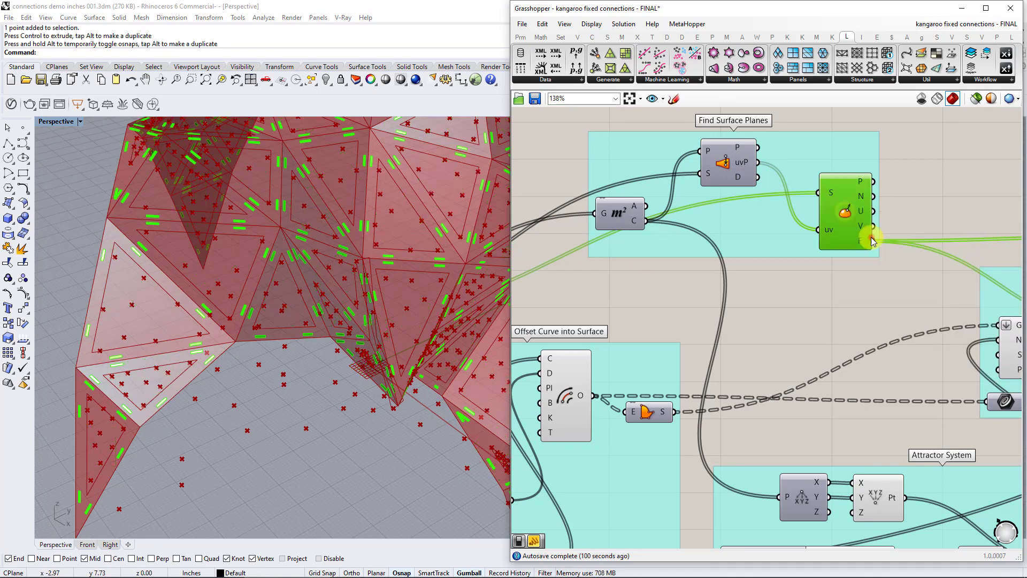
Trace the surface frames to the Voronoi plane input and temporarily preview the Voronoi component's untrimmed cells.
right_drag(872, 236, 695, 234)
scroll(942, 246, down, 2)
right_drag(942, 246, 716, 271)
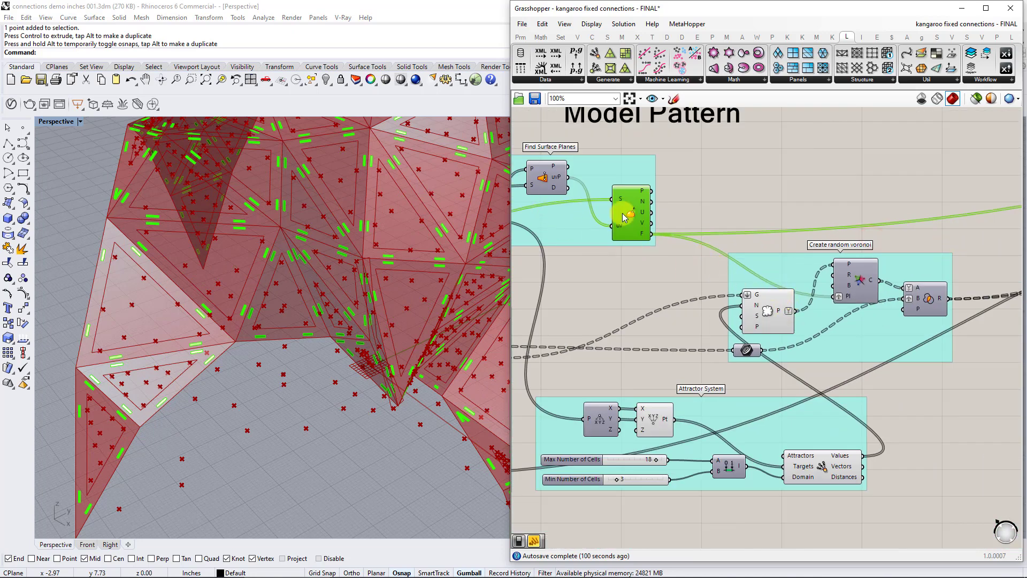
right_drag(589, 233, 679, 239)
right_drag(832, 308, 725, 312)
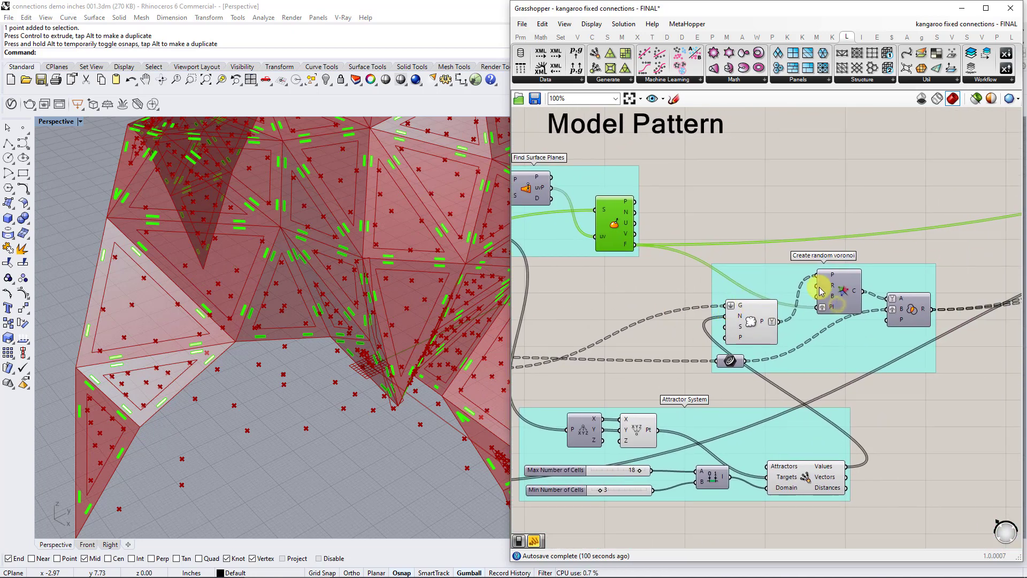
click(842, 298)
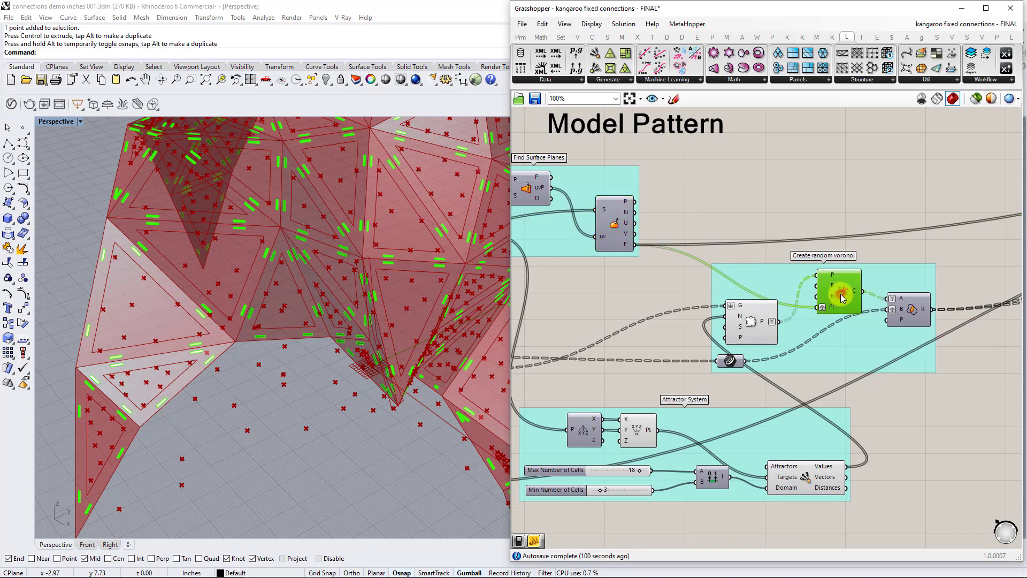
right_click(842, 296)
click(863, 315)
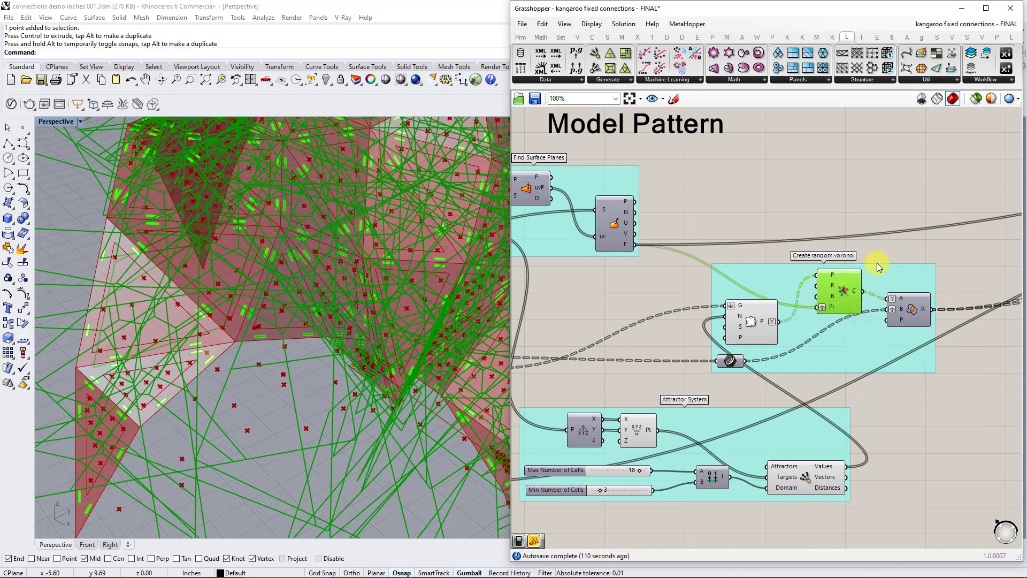
right_click(847, 281)
click(867, 300)
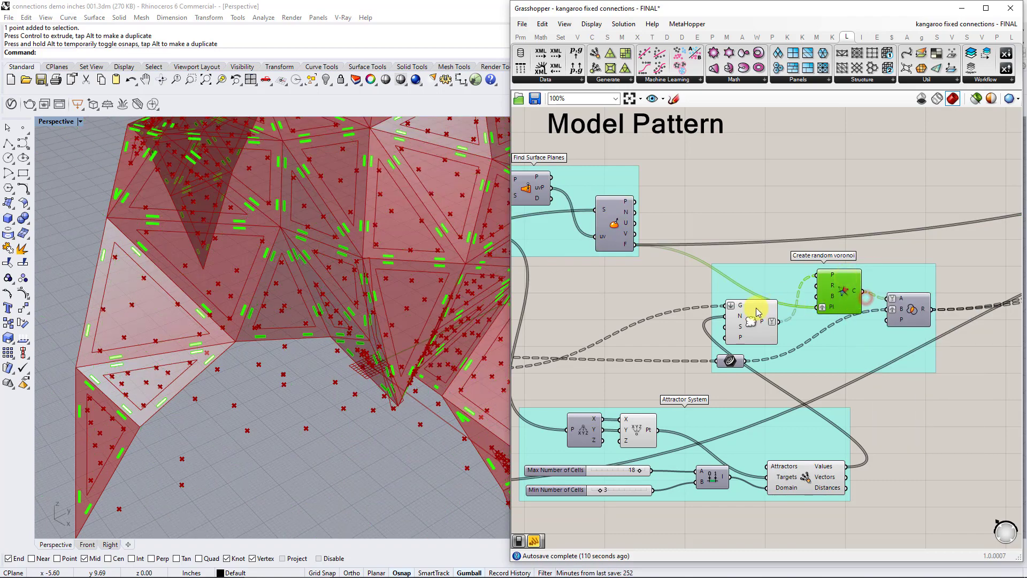
Turn off the Populate Geometry preview and highlight the Region Intersection and Voronoi components in the Create random voronoi group.
right_click(753, 307)
click(781, 328)
click(912, 311)
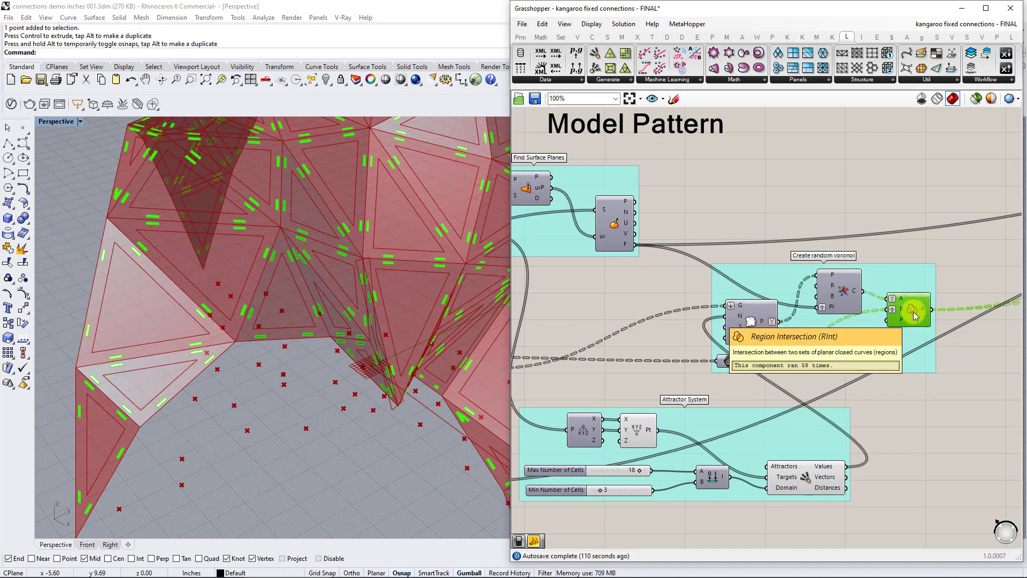
scroll(915, 316, up, 3)
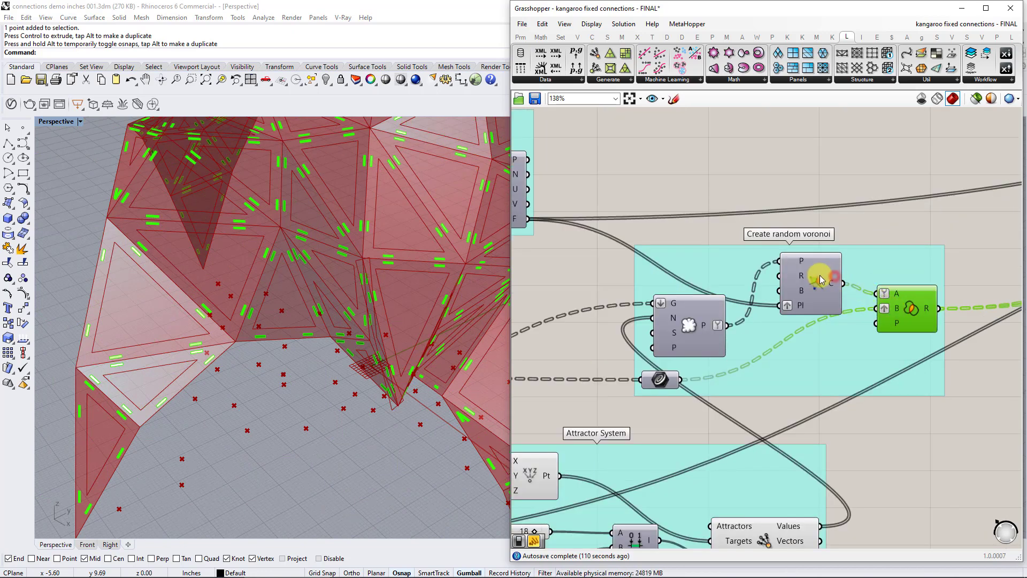
click(821, 284)
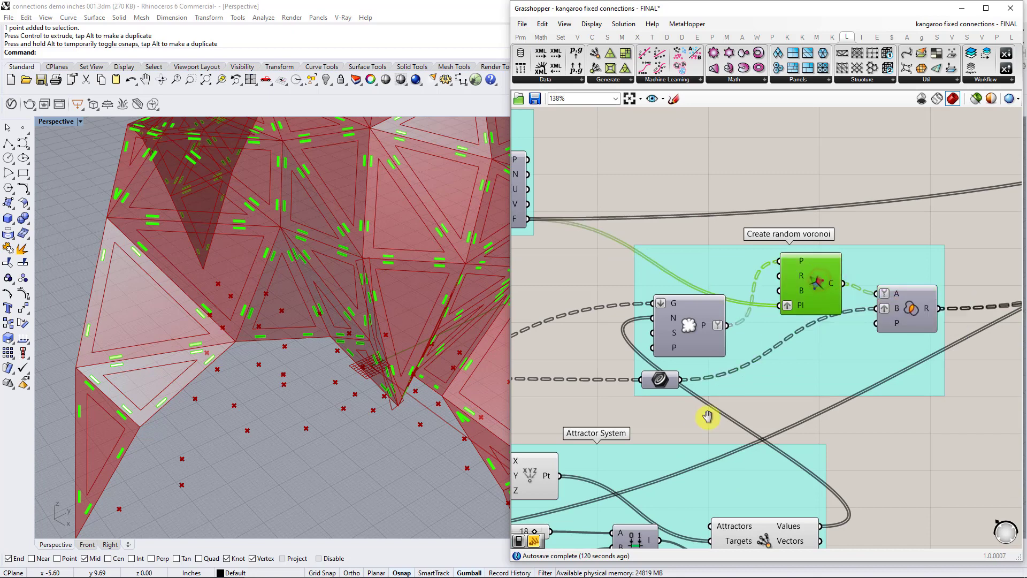
Temporarily preview the curve parameter feeding Region Intersection and trace it back to the component in the Offset Curve into Surface group.
right_drag(702, 415, 905, 383)
click(864, 348)
drag(866, 353, 820, 361)
right_click(820, 361)
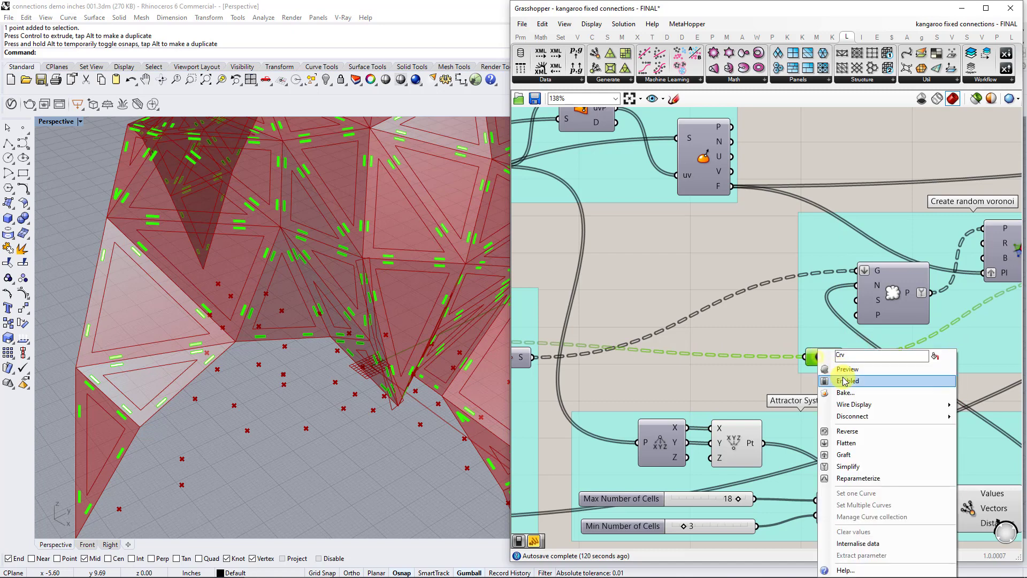
click(850, 371)
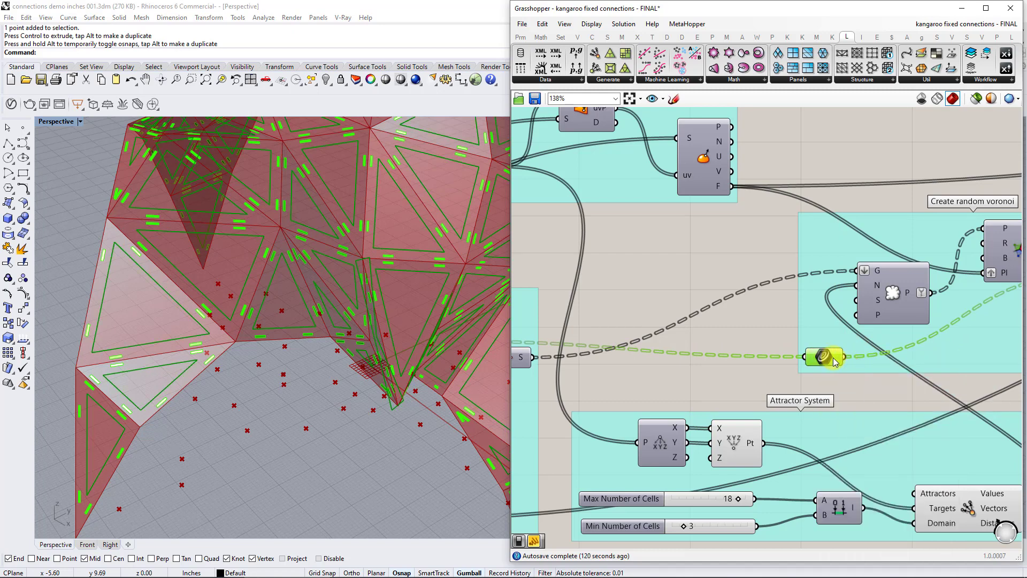
right_click(831, 358)
click(847, 370)
right_drag(678, 365, 846, 359)
click(593, 334)
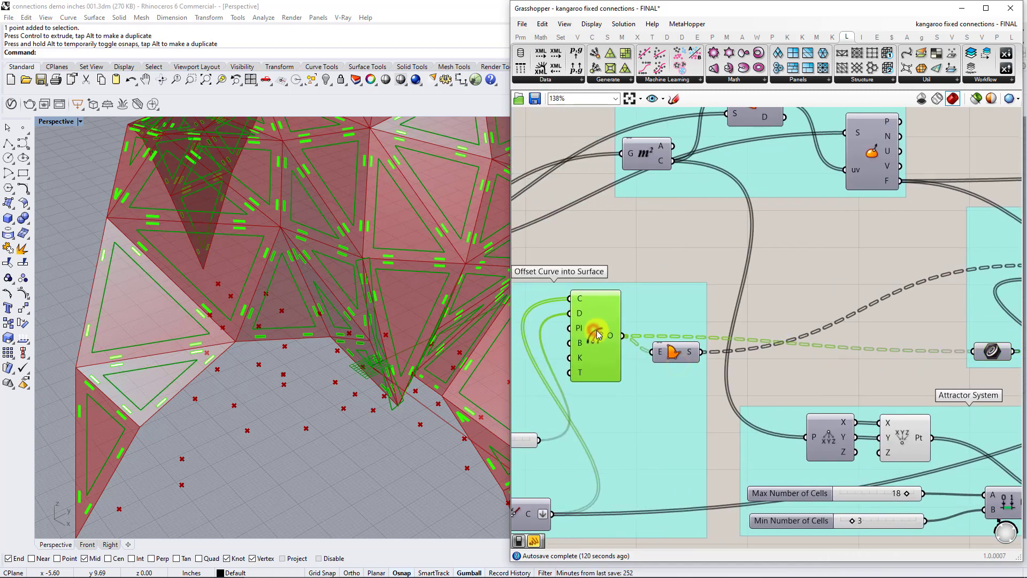
right_drag(926, 321, 680, 316)
right_drag(869, 298, 718, 320)
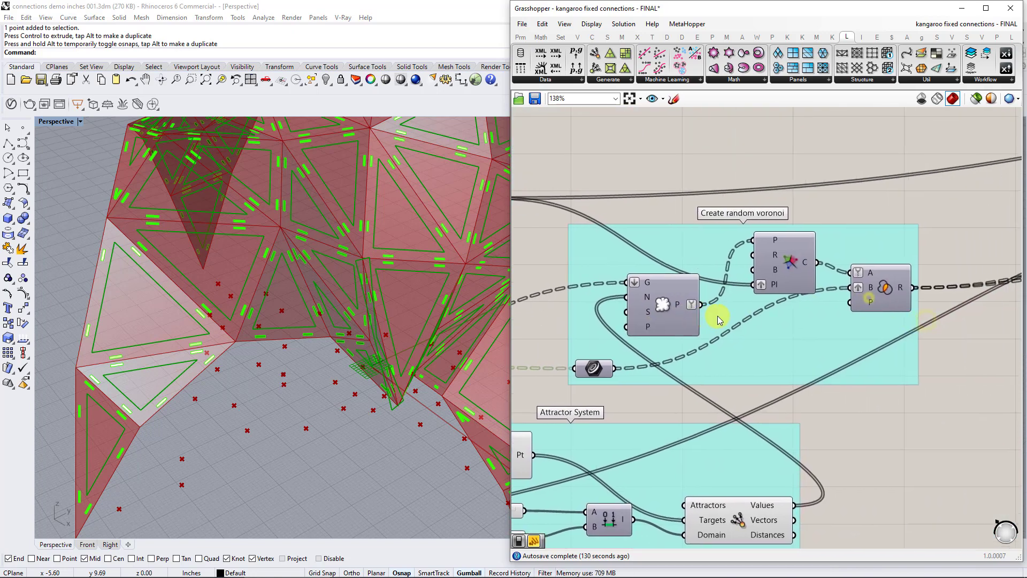
Turn on the Region Intersection preview and inspect the trimmed Voronoi cells across the shell panels.
right_click(882, 286)
click(912, 296)
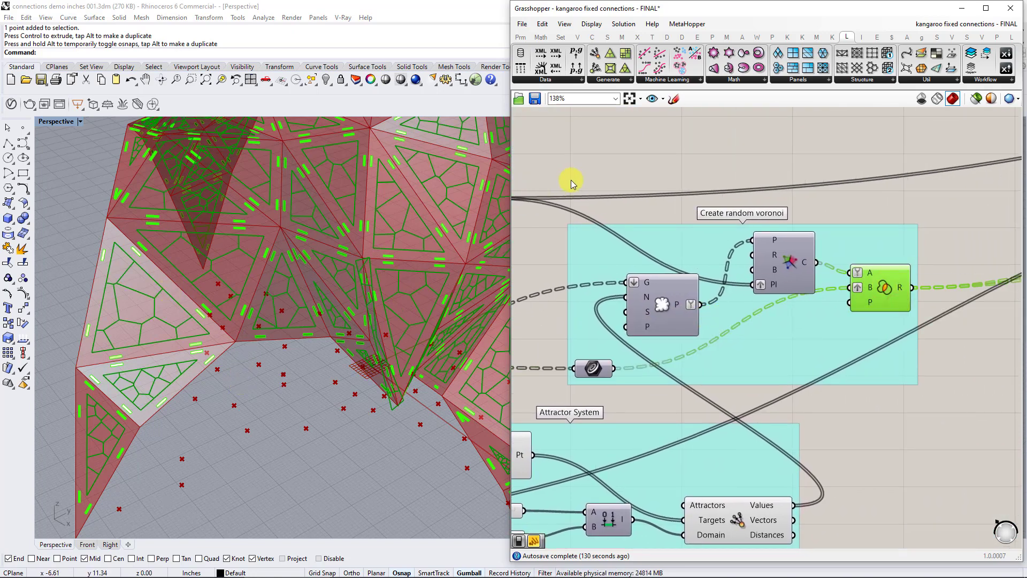
scroll(373, 305, down, 7)
right_drag(372, 305, 394, 280)
scroll(395, 280, up, 6)
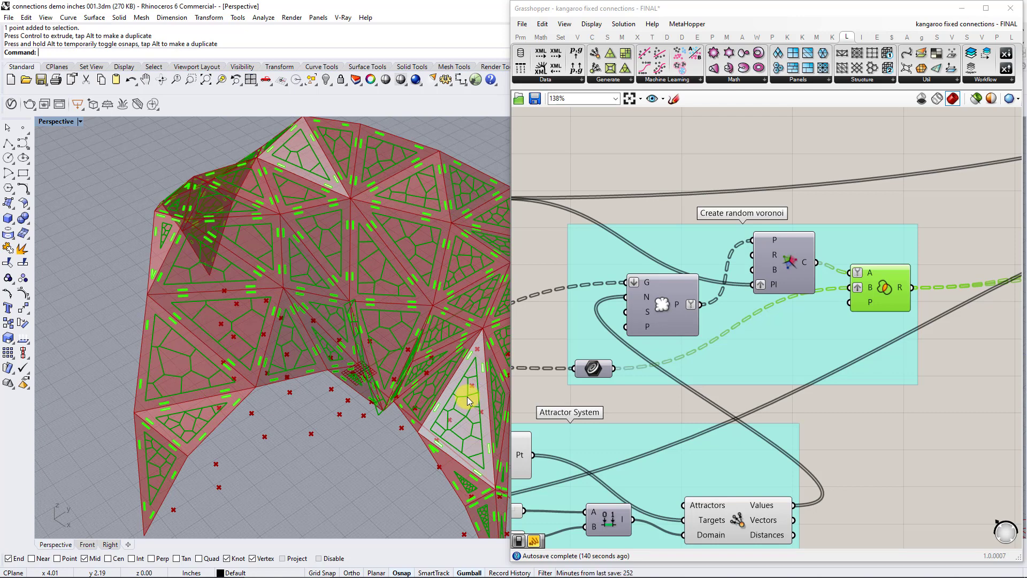
Examine the geometry and count inputs and the points output of the Populate Geometry component.
right_drag(1001, 254, 798, 309)
right_drag(918, 328, 853, 257)
right_drag(637, 316, 823, 306)
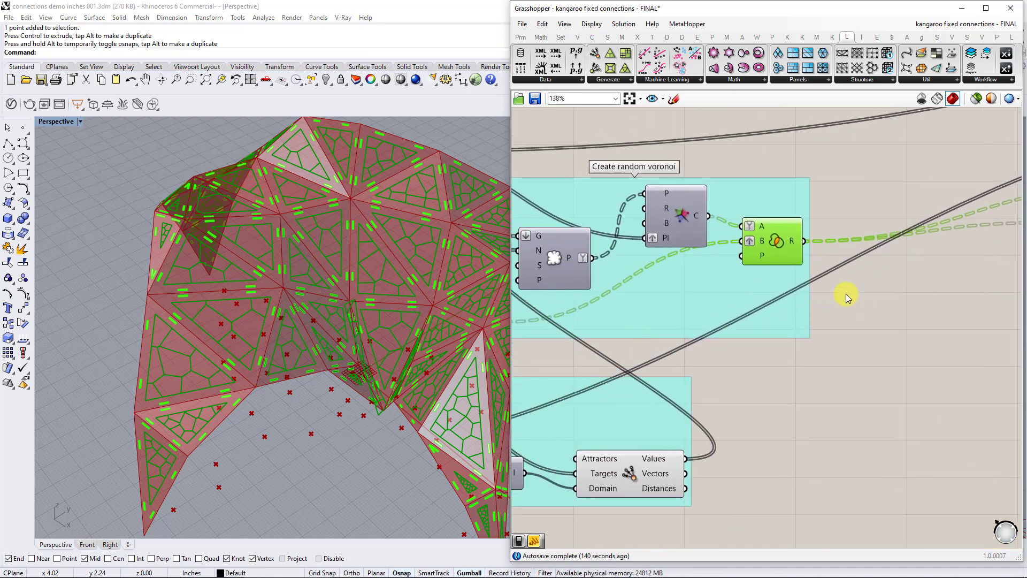
scroll(757, 257, up, 2)
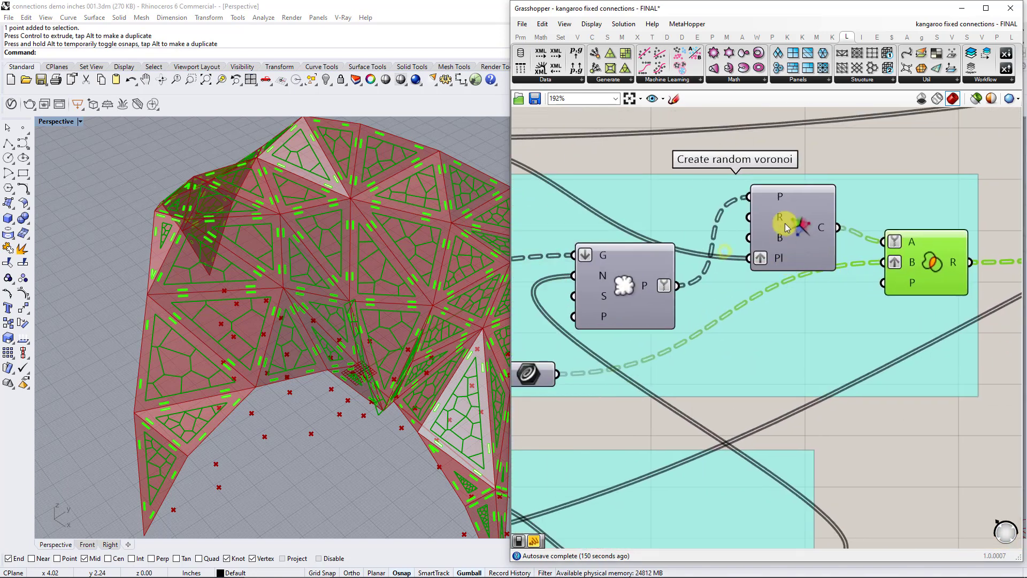
right_drag(626, 297, 740, 289)
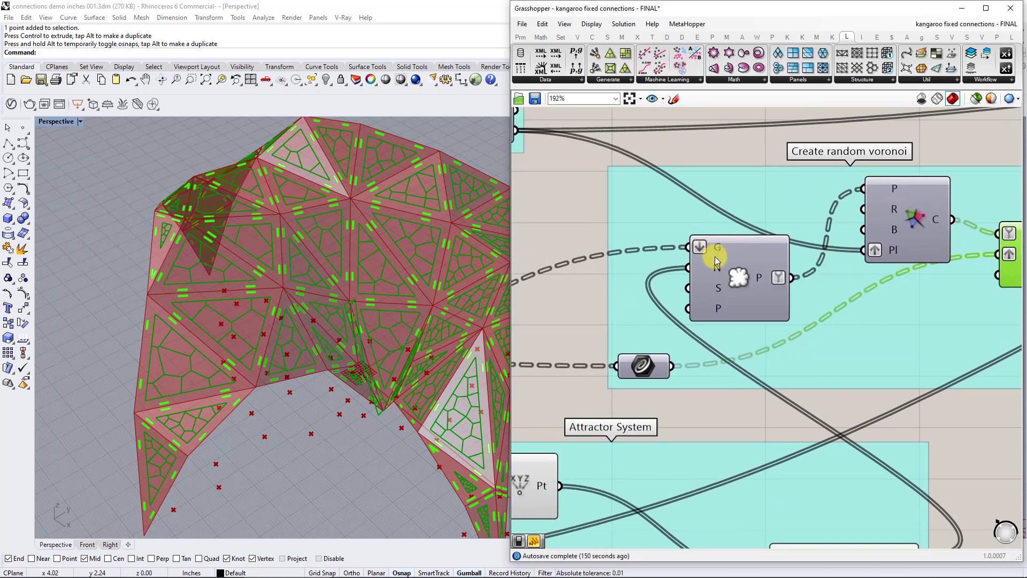
mouse_move(717, 269)
mouse_move(762, 277)
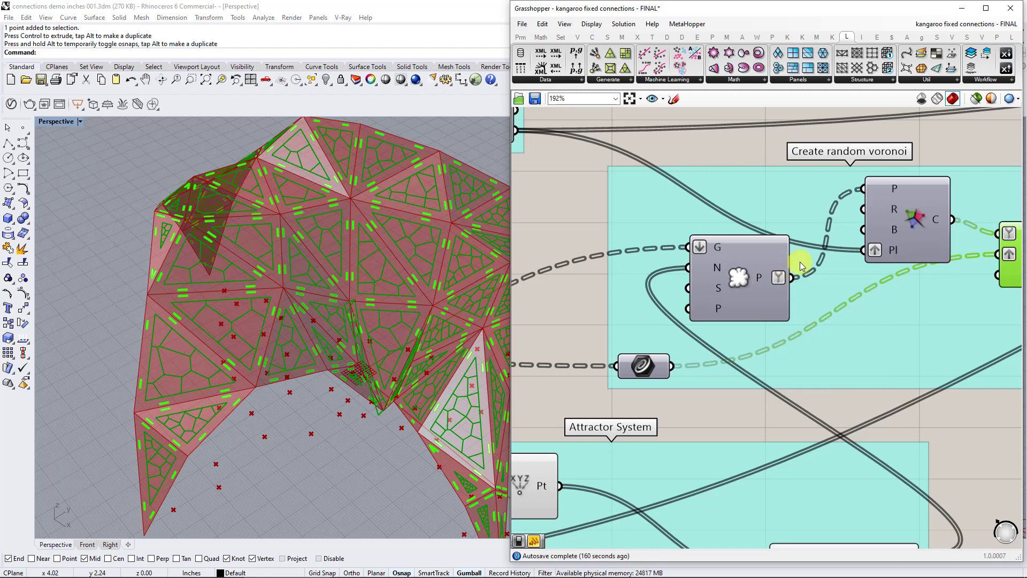
Examine the data structure of the Voronoi plane and points inputs and trace the planes back to Evaluate Surface's Frame output.
mouse_move(892, 251)
mouse_move(896, 189)
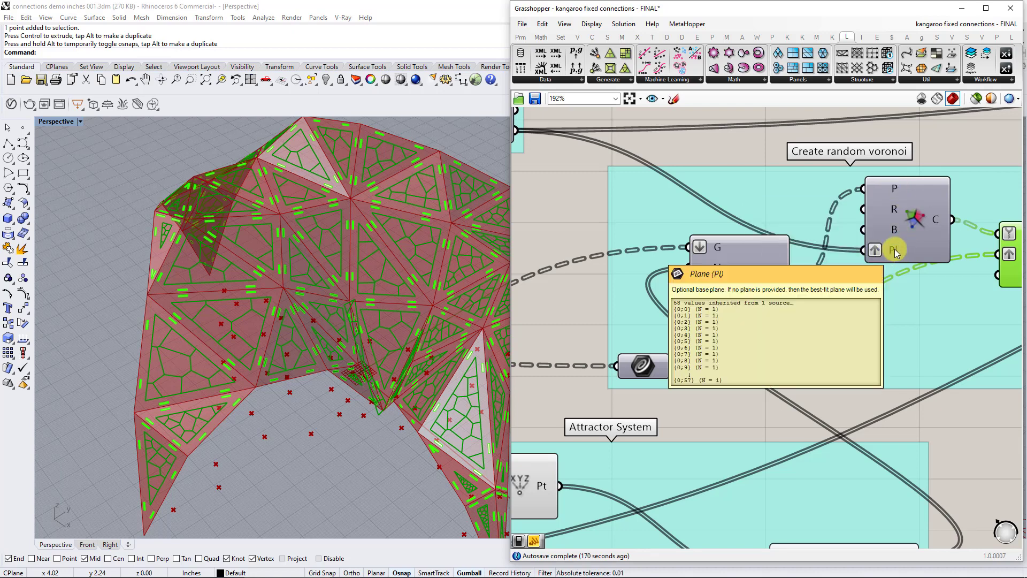
right_drag(543, 131, 732, 194)
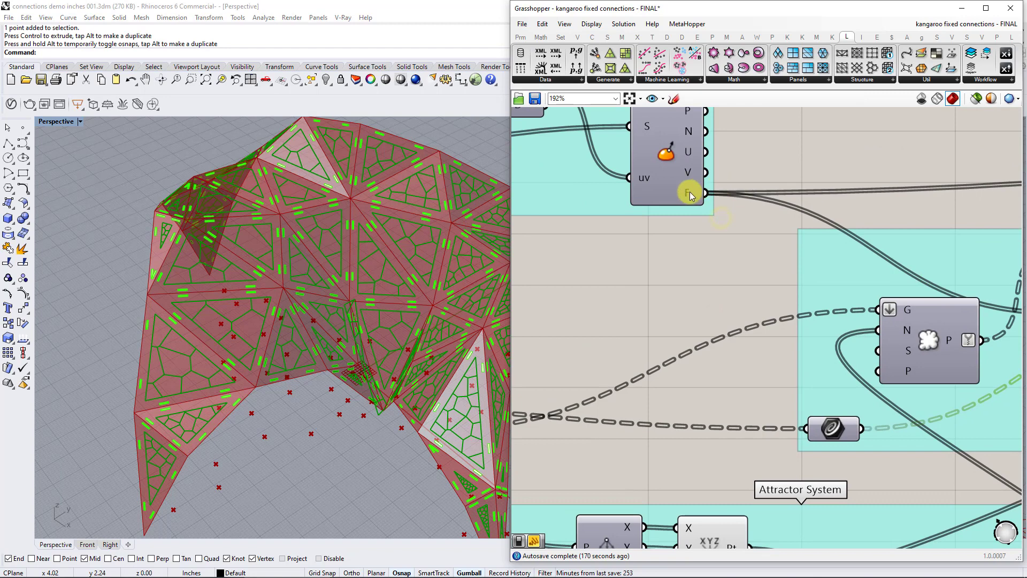
mouse_move(692, 196)
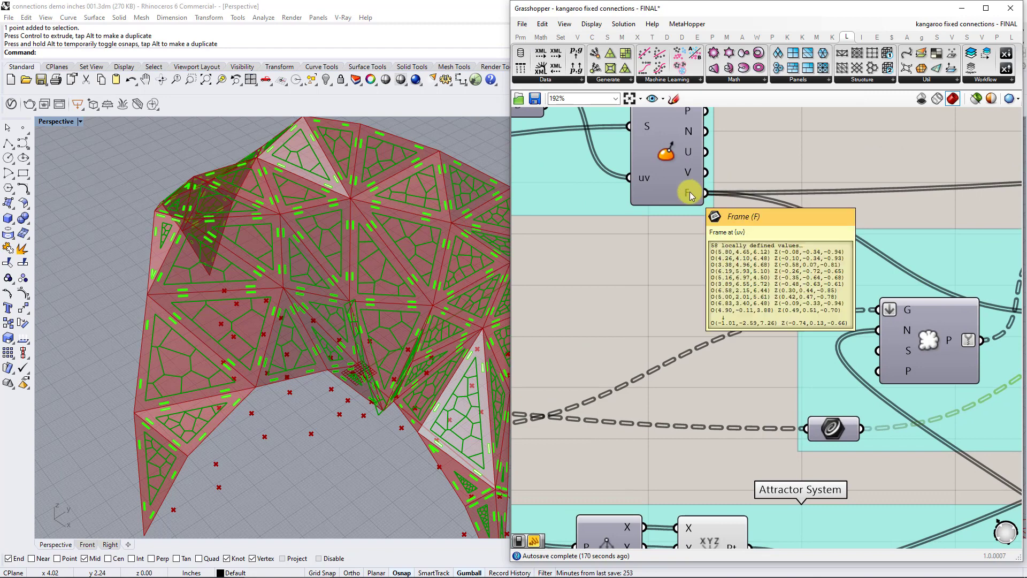
right_drag(932, 238, 680, 227)
right_drag(854, 257, 778, 255)
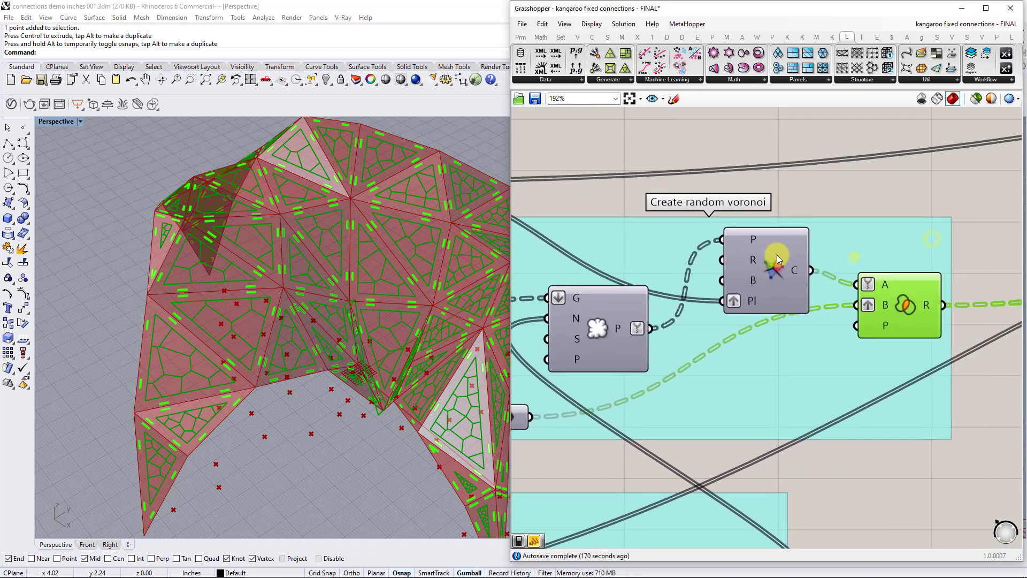
Compare the data structures of Region Intersection's Curves A and Curves B inputs, tracing them to the Voronoi cells and offset curves.
mouse_move(797, 273)
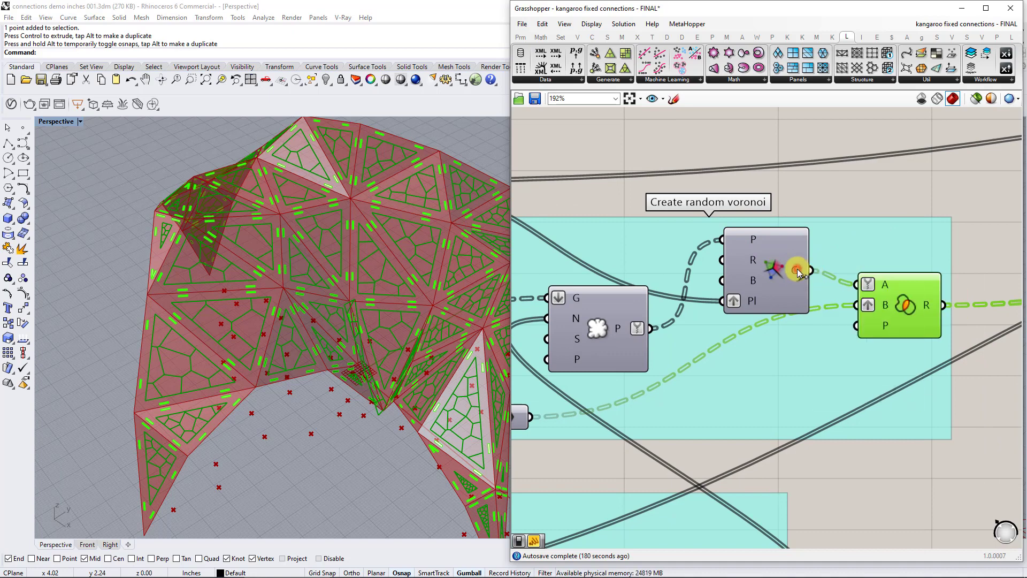
click(778, 270)
mouse_move(886, 291)
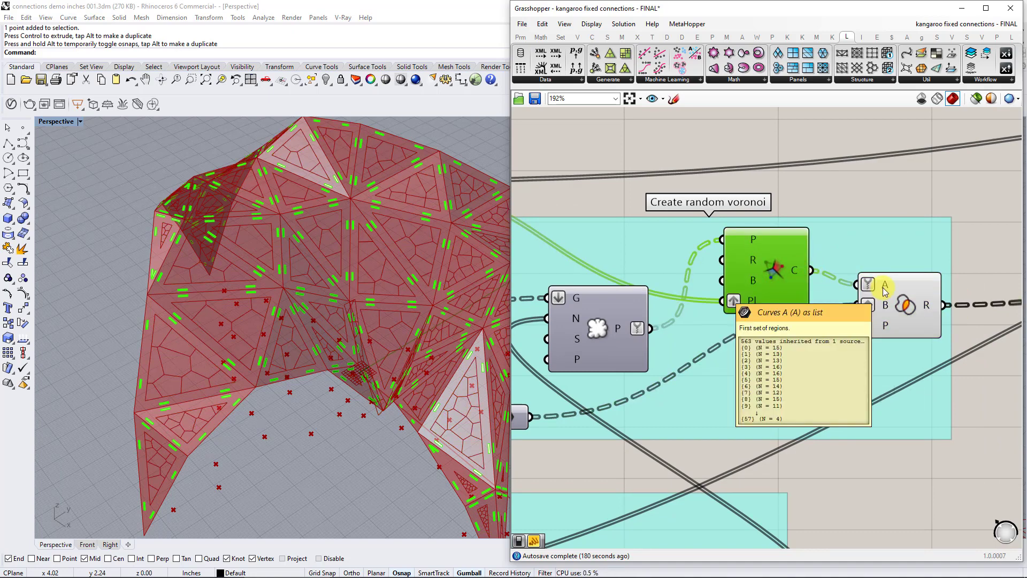
right_drag(514, 422, 666, 384)
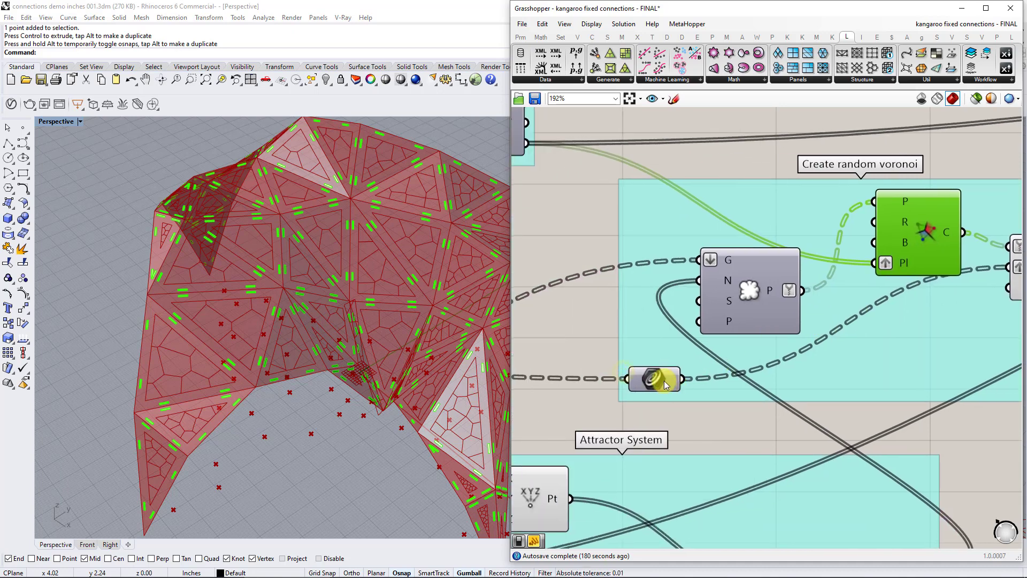
mouse_move(666, 384)
right_drag(1006, 335, 876, 347)
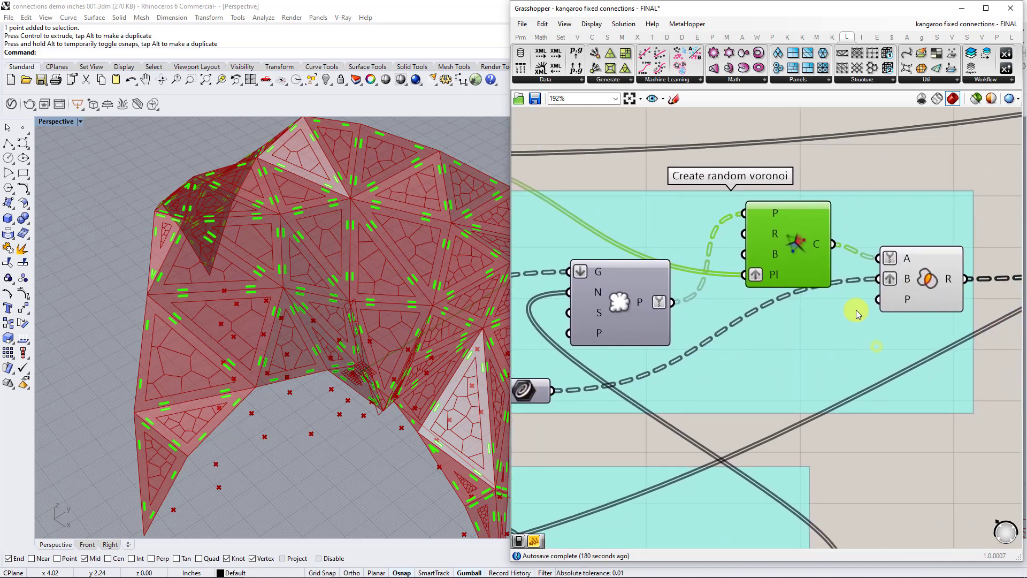
mouse_move(903, 284)
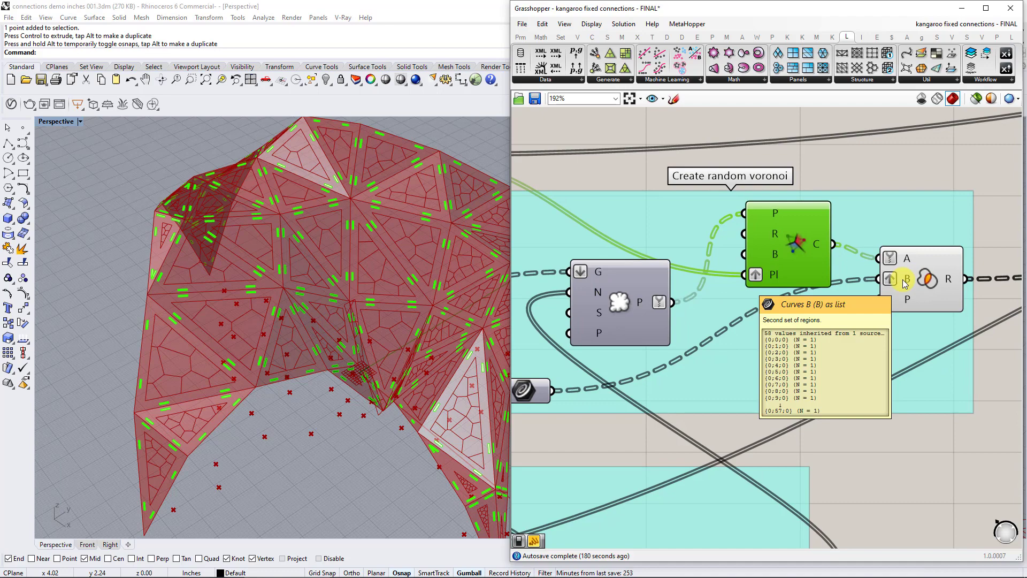
click(910, 257)
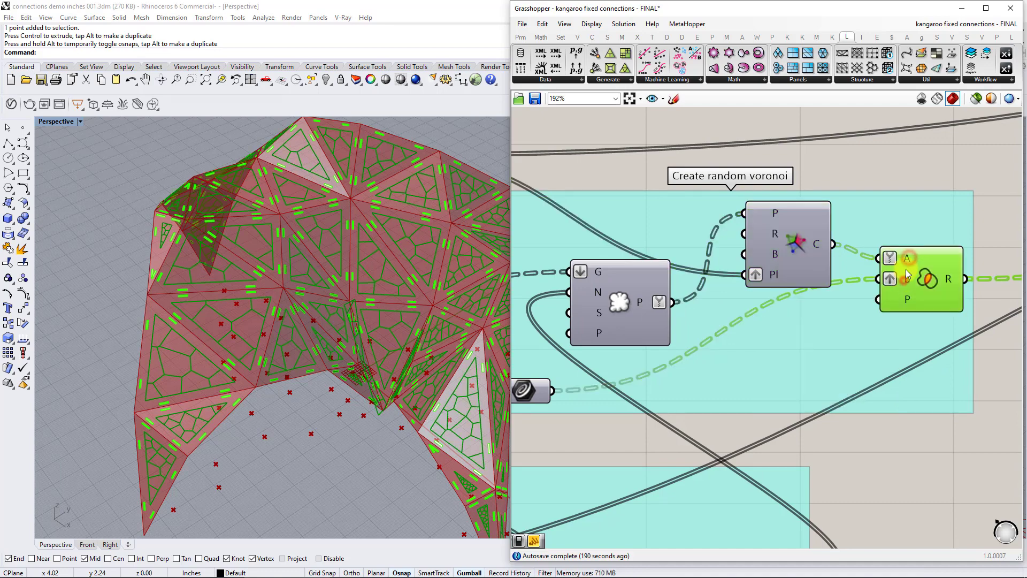
right_drag(918, 289, 744, 321)
click(872, 274)
scroll(872, 274, down, 4)
right_drag(933, 290, 723, 327)
scroll(814, 335, up, 3)
right_drag(604, 319, 873, 306)
right_drag(685, 325, 809, 286)
click(856, 267)
right_click(893, 186)
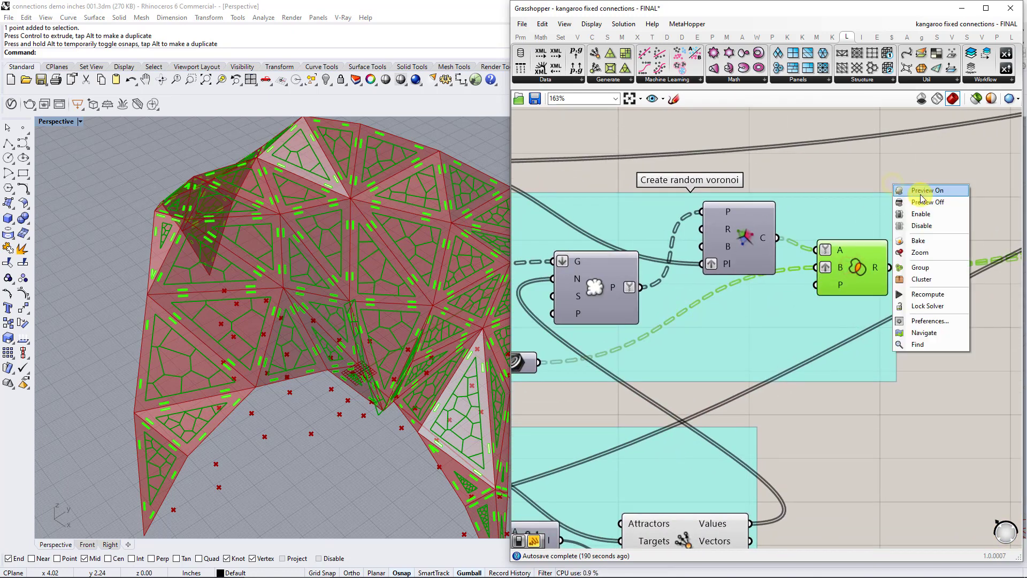
click(969, 137)
Follow Region Intersection's output to the Scale and rebuild curve group and turn on the Polygon Center preview.
right_drag(986, 160, 789, 207)
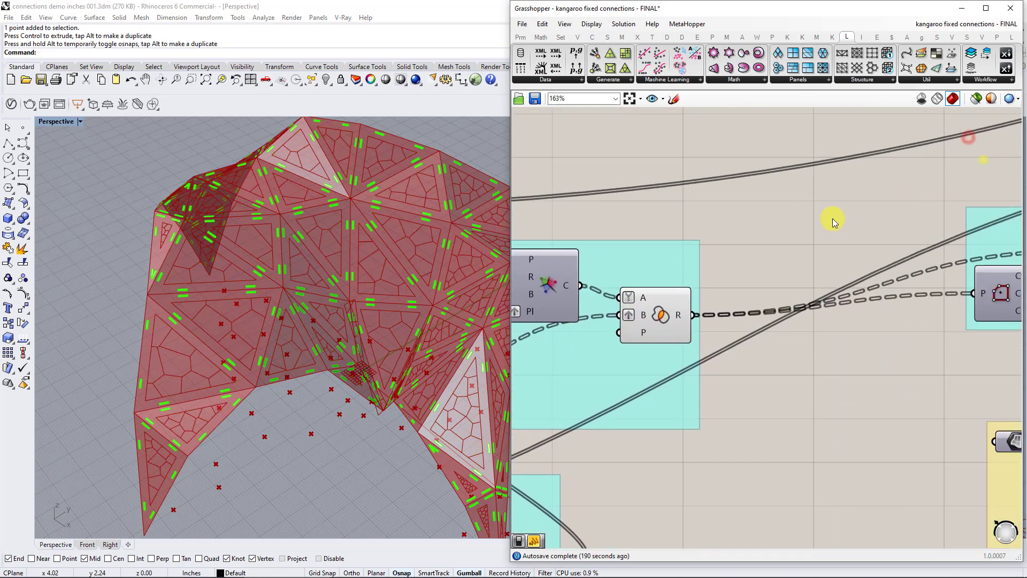
right_drag(904, 218, 760, 218)
click(870, 285)
right_drag(866, 285, 856, 285)
right_click(856, 283)
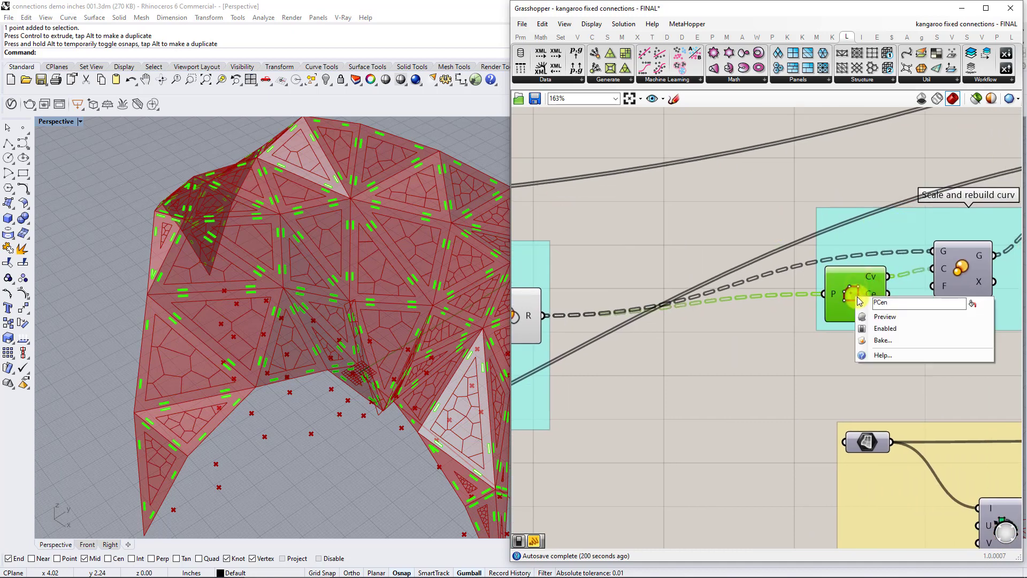
click(876, 320)
Turn on the preview of the Scale component to display the scaled Voronoi cells on the shell.
click(945, 272)
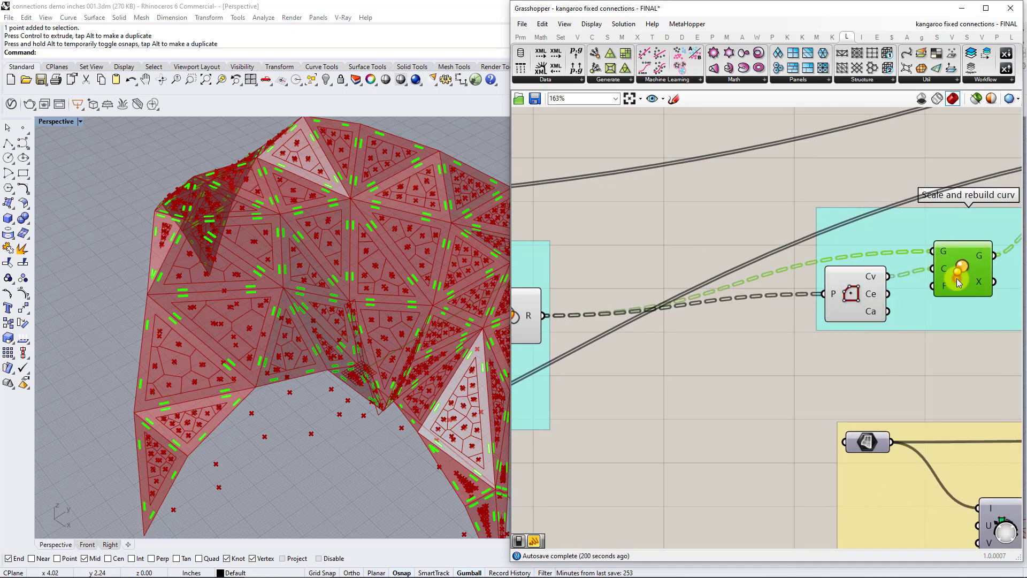
right_click(948, 276)
click(962, 300)
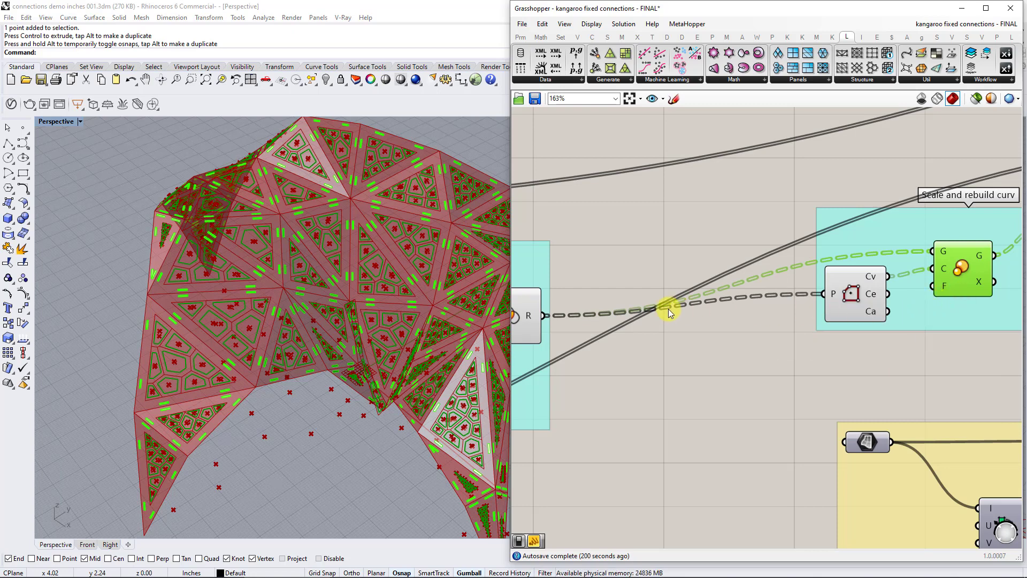
Turn on the preview of the rebuild curve component at the end of the Scale and rebuild curve group.
right_drag(668, 313, 546, 331)
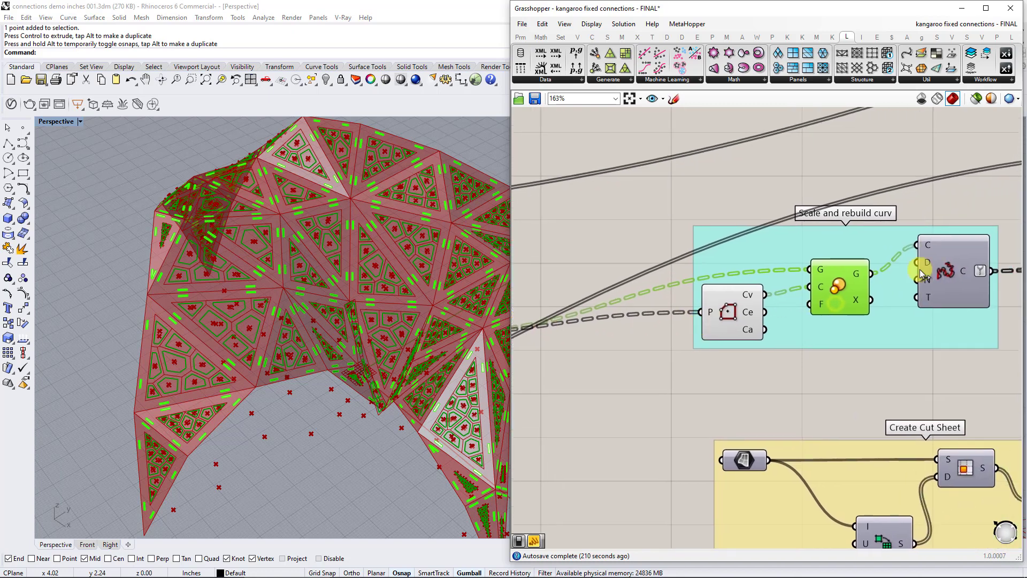
click(952, 258)
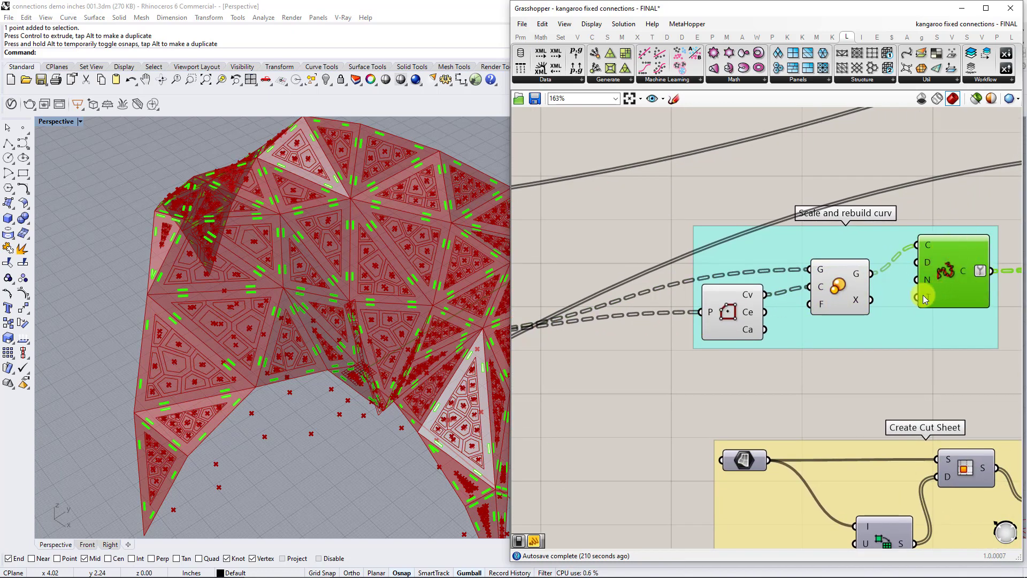
right_click(942, 248)
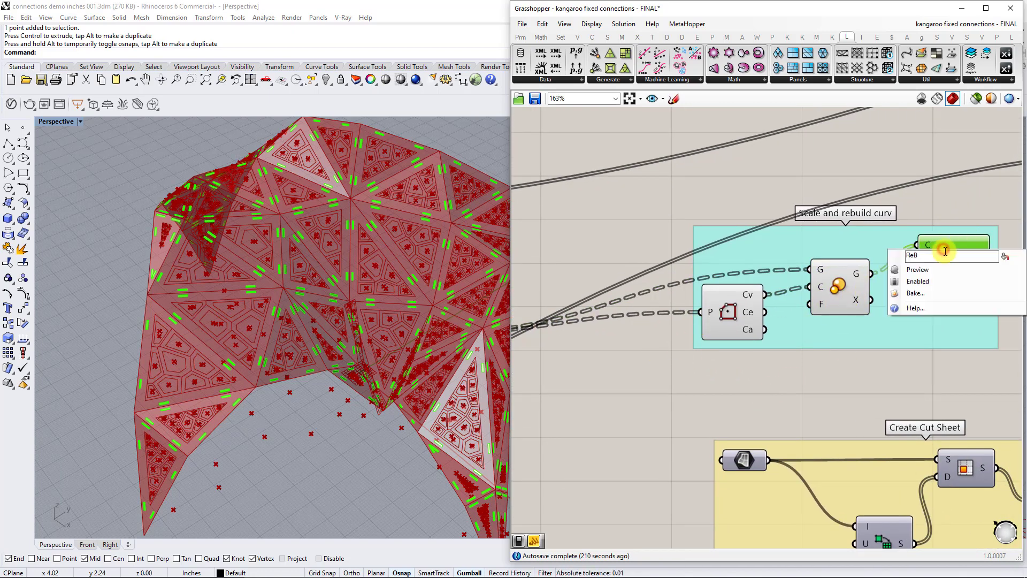
click(946, 269)
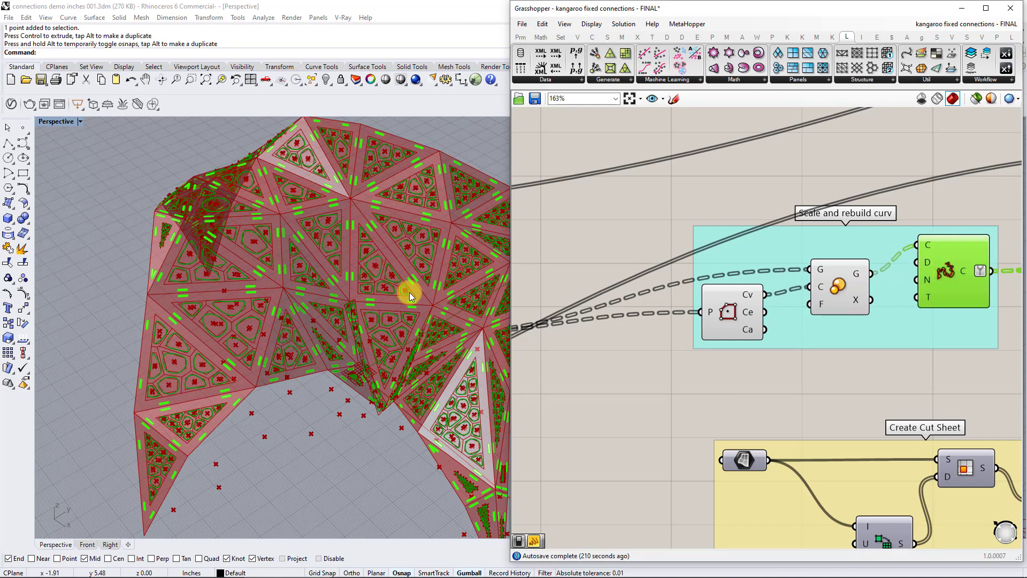
Turn off the previews of the Scale and Polygon Center components together.
scroll(423, 257, up, 8)
click(835, 288)
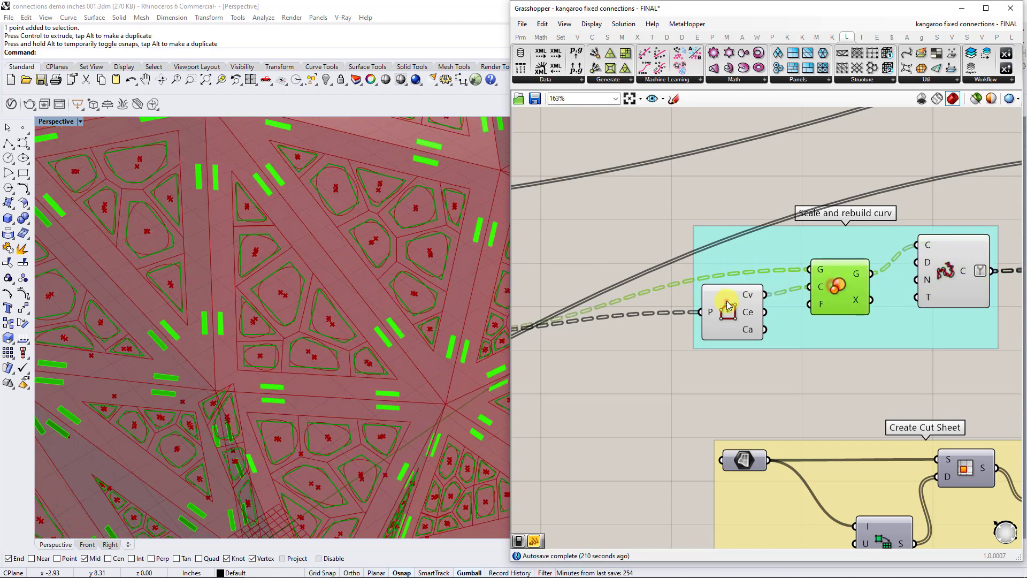
shift+click(729, 305)
right_click(735, 180)
click(745, 195)
scroll(420, 276, down, 5)
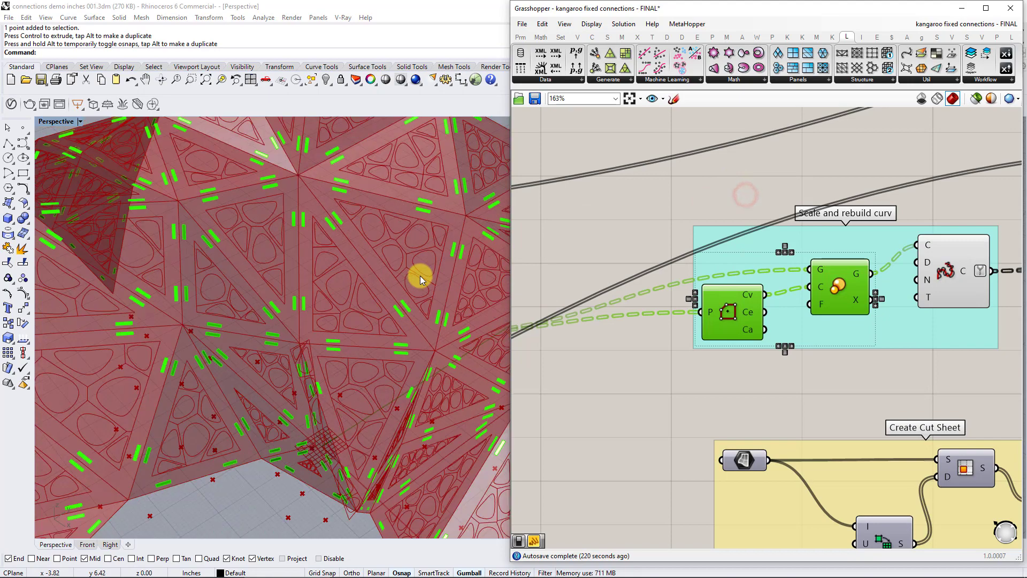
Turn off the preview of the Region Intersection component in the Create random voronoi group.
right_drag(752, 262, 870, 261)
scroll(870, 261, down, 4)
right_drag(707, 322, 763, 299)
scroll(741, 280, up, 3)
click(735, 283)
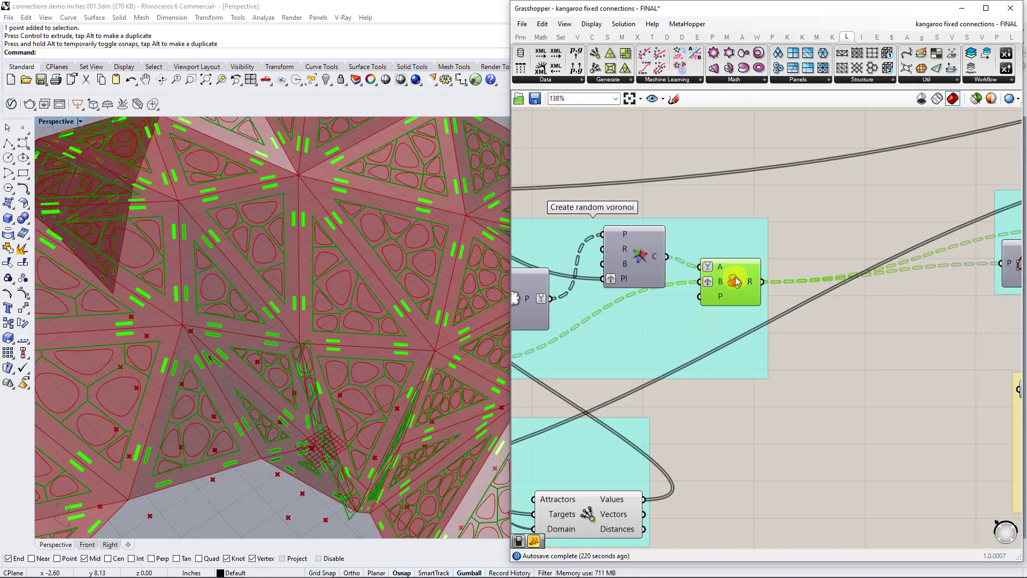
right_click(736, 278)
click(753, 297)
Turn the Scale preview back on and the rebuild curve preview off to compare straight cells with rebuilt ones.
right_drag(888, 215, 663, 252)
right_drag(931, 278, 843, 281)
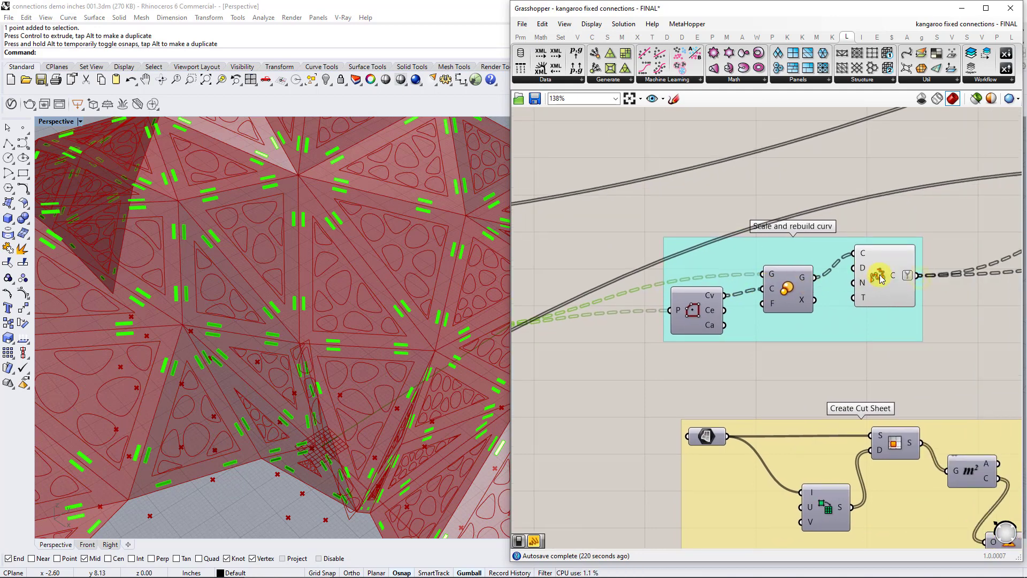
click(784, 286)
right_click(789, 290)
click(802, 304)
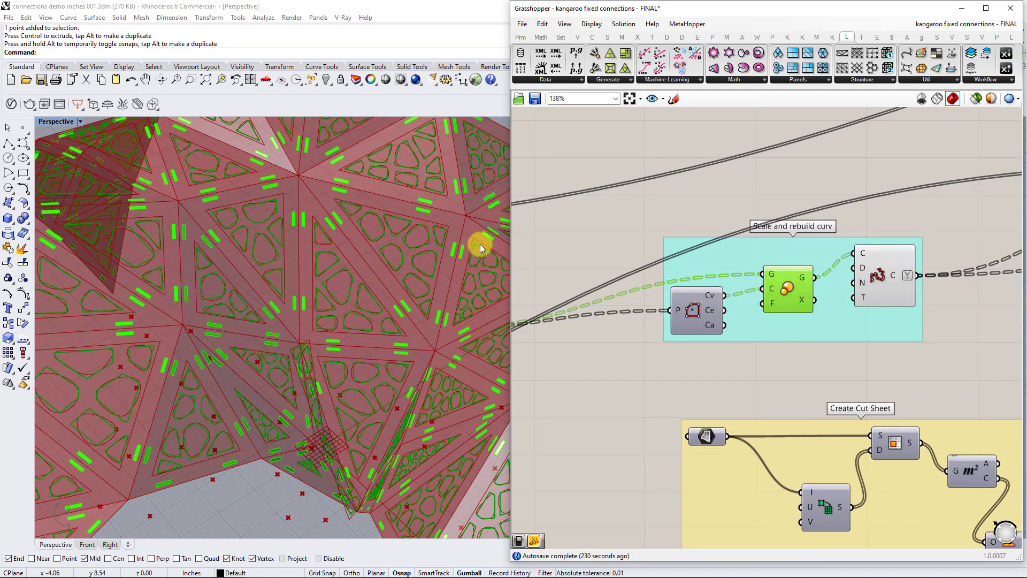
right_drag(639, 294, 904, 262)
right_drag(832, 296, 612, 301)
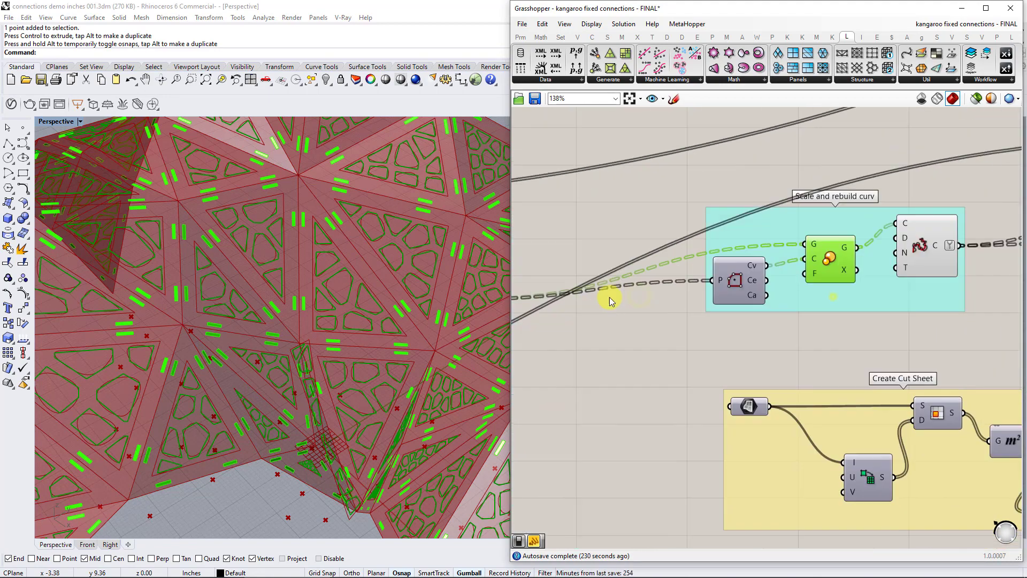
right_click(916, 254)
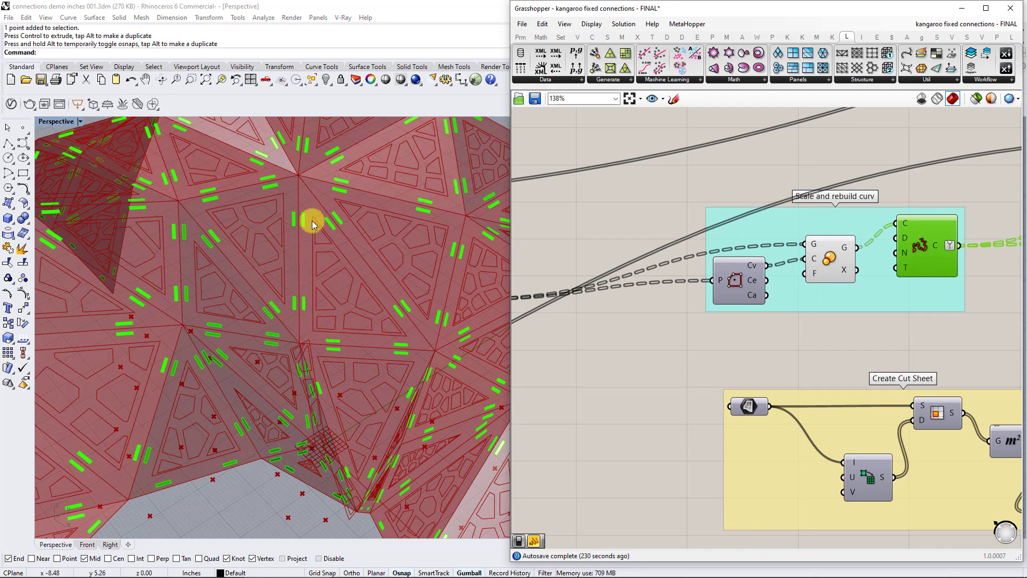
Turn off the preview of the offset component in the Offset Curve into Surface group.
scroll(710, 288, down, 2)
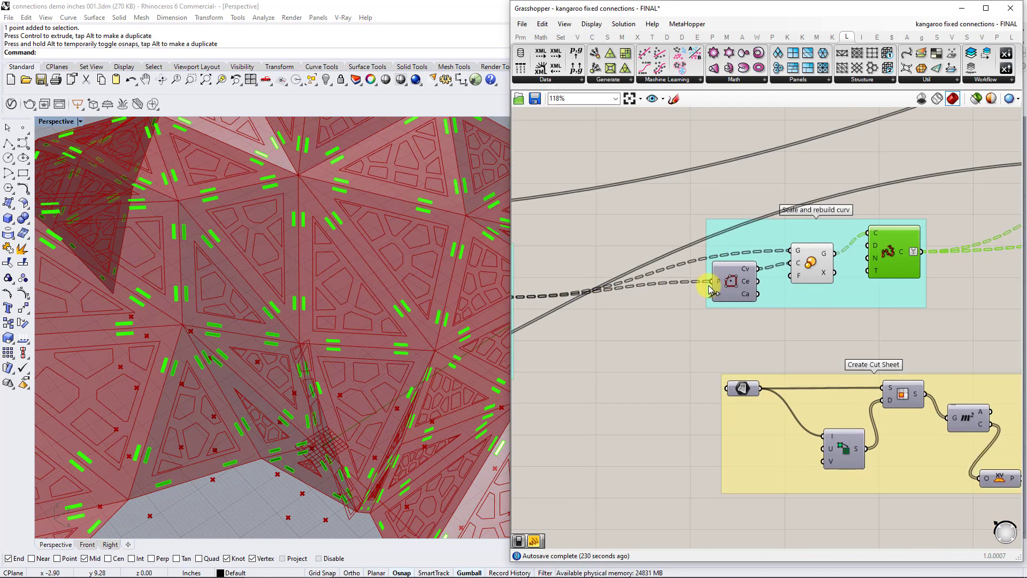
scroll(710, 288, down, 1)
right_drag(710, 288, 843, 277)
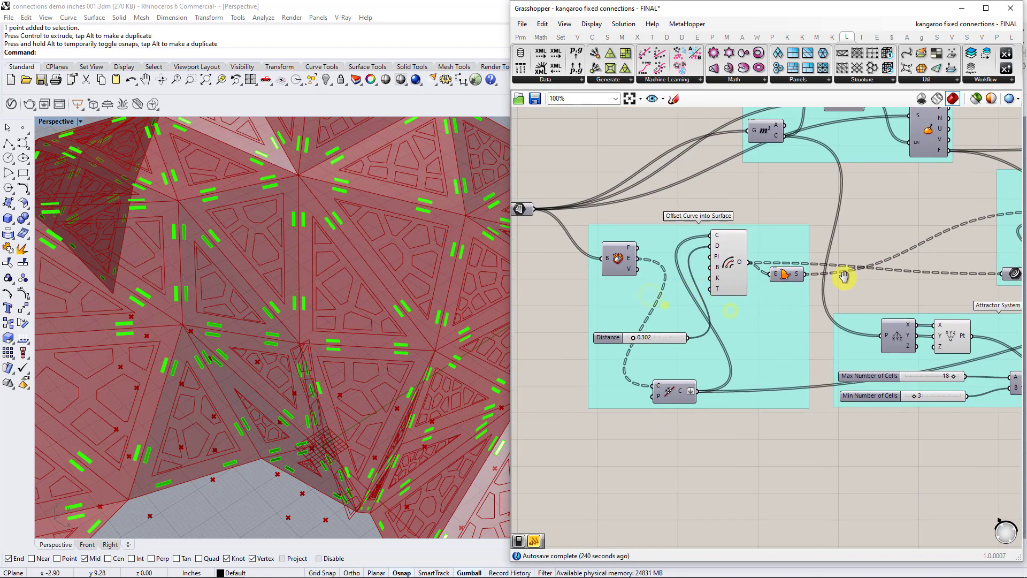
click(718, 254)
right_click(723, 255)
click(734, 270)
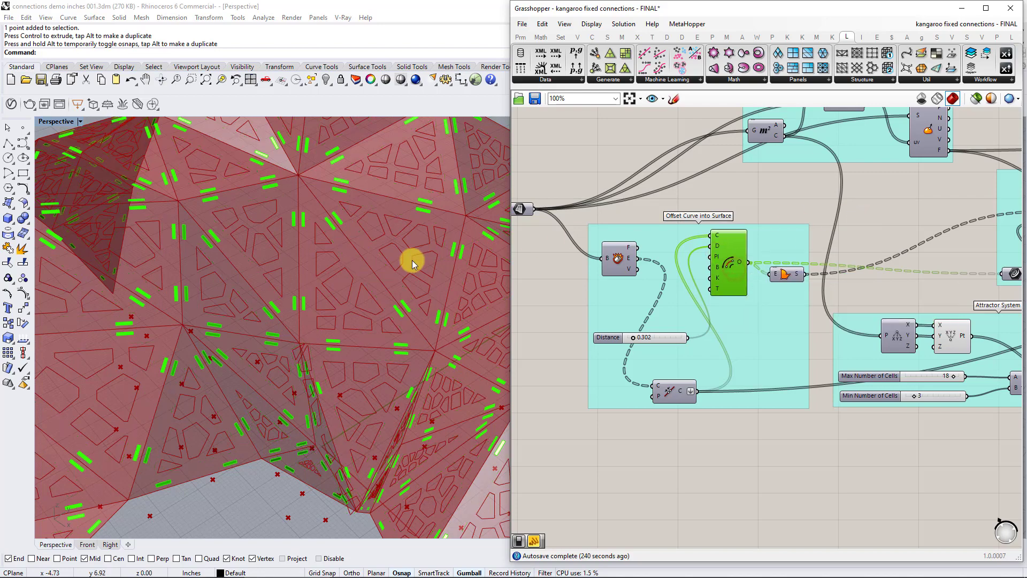
scroll(412, 263, down, 5)
Return to the Scale and rebuild curve group and turn off the Scale component's preview.
right_drag(992, 258, 768, 260)
right_drag(873, 260, 752, 268)
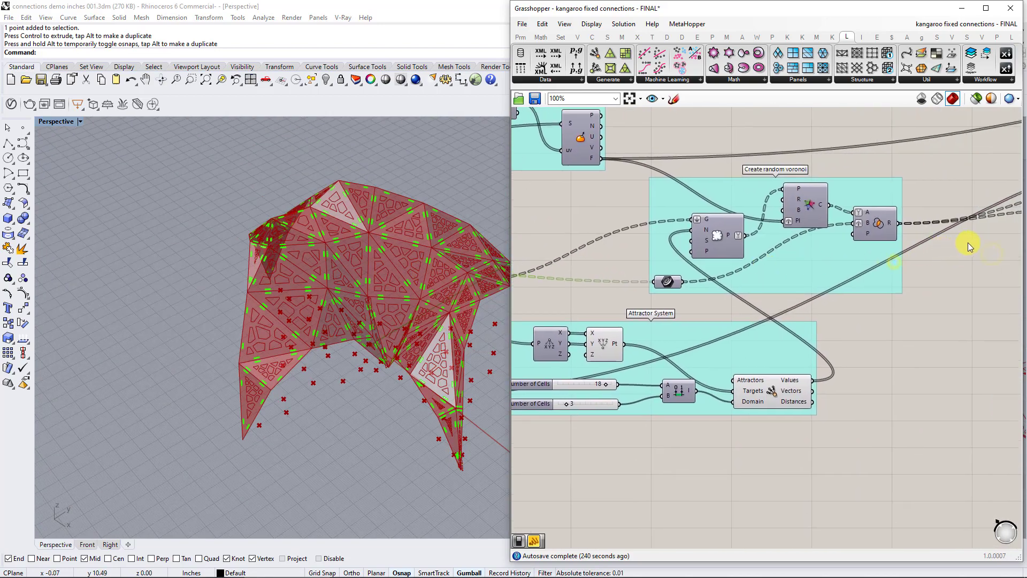
scroll(984, 241, up, 2)
right_drag(983, 241, 768, 291)
right_drag(979, 239, 808, 262)
click(807, 262)
right_click(851, 247)
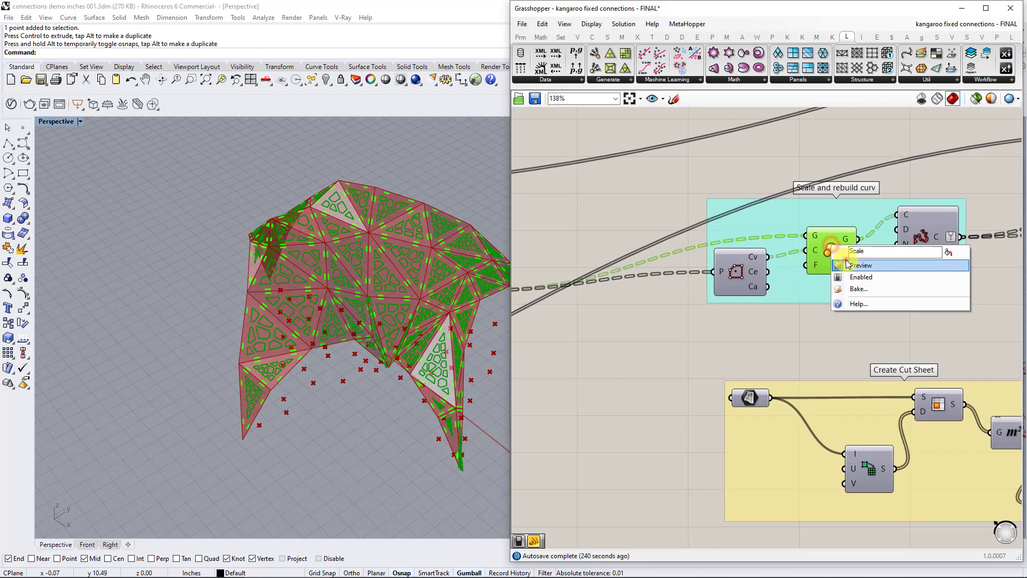
click(863, 262)
Turn the rebuild curve preview back on so the smoothed Voronoi openings display on the shell.
click(938, 230)
right_click(942, 232)
click(927, 226)
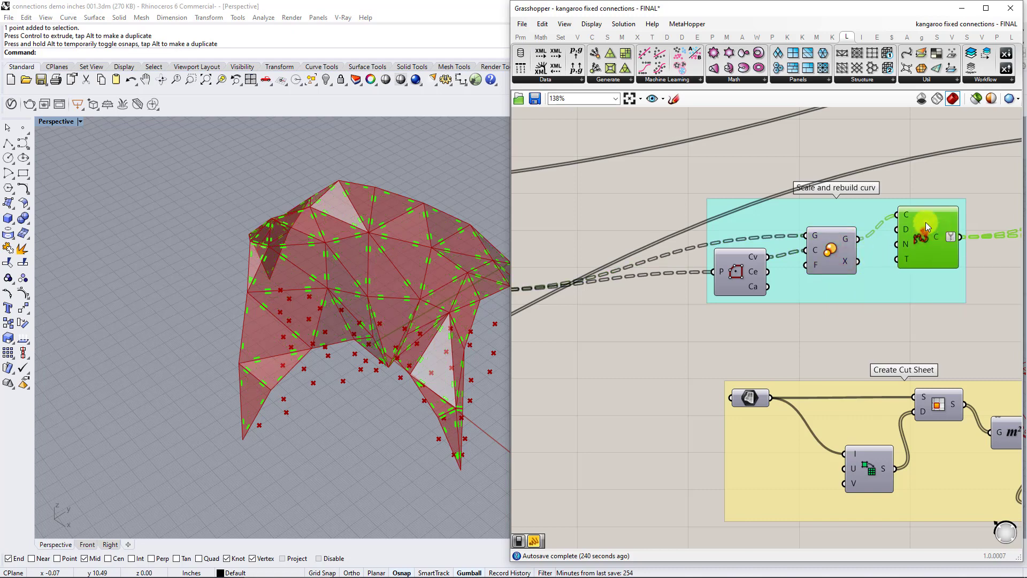
right_click(925, 222)
click(940, 241)
click(932, 145)
Follow the rebuilt curves to the For Visualization ONLY group and turn on the Boundary component's preview.
right_drag(954, 174, 686, 206)
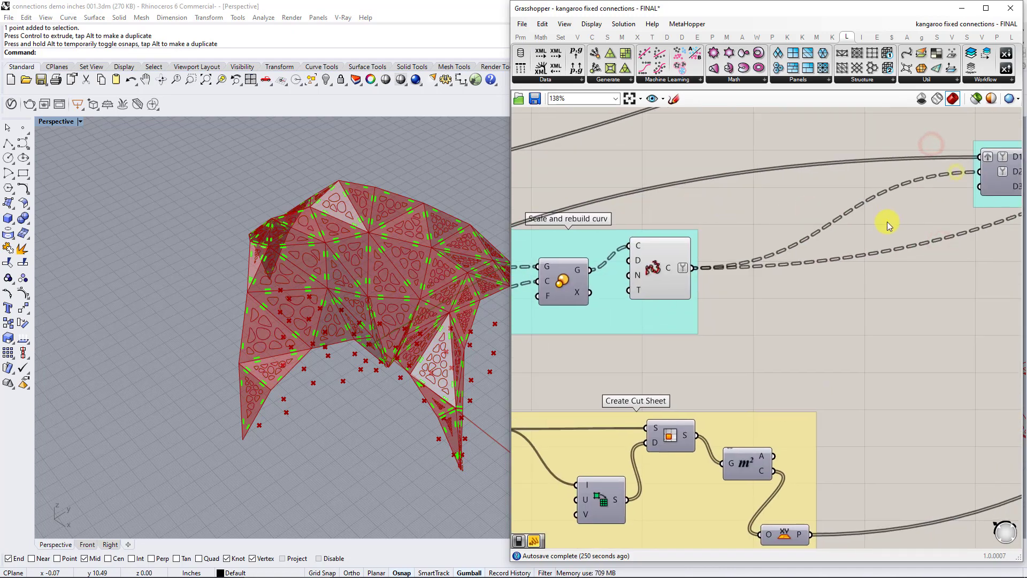
right_drag(886, 222, 738, 244)
scroll(735, 245, down, 4)
scroll(845, 245, up, 4)
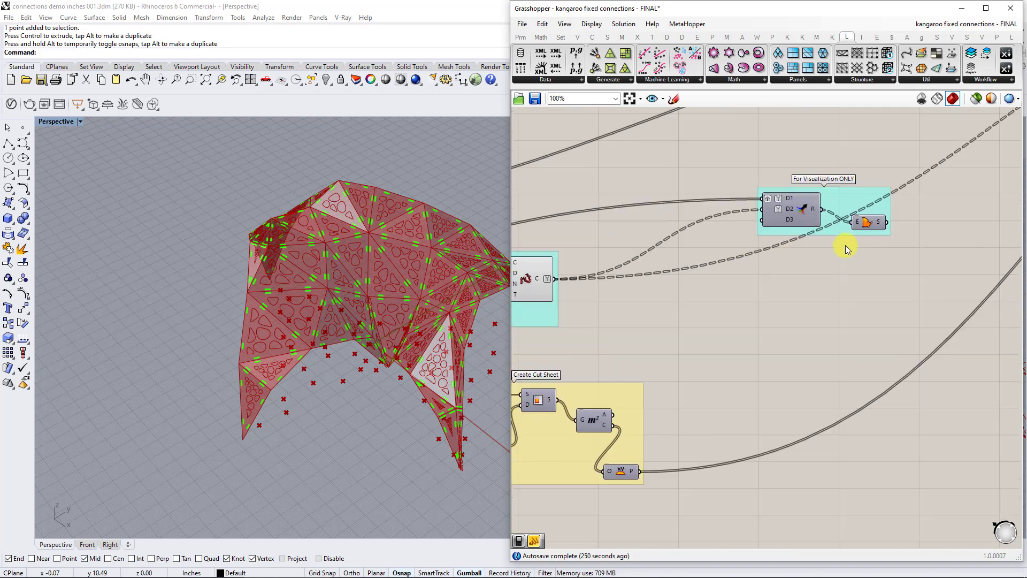
scroll(689, 248, down, 1)
scroll(689, 252, down, 2)
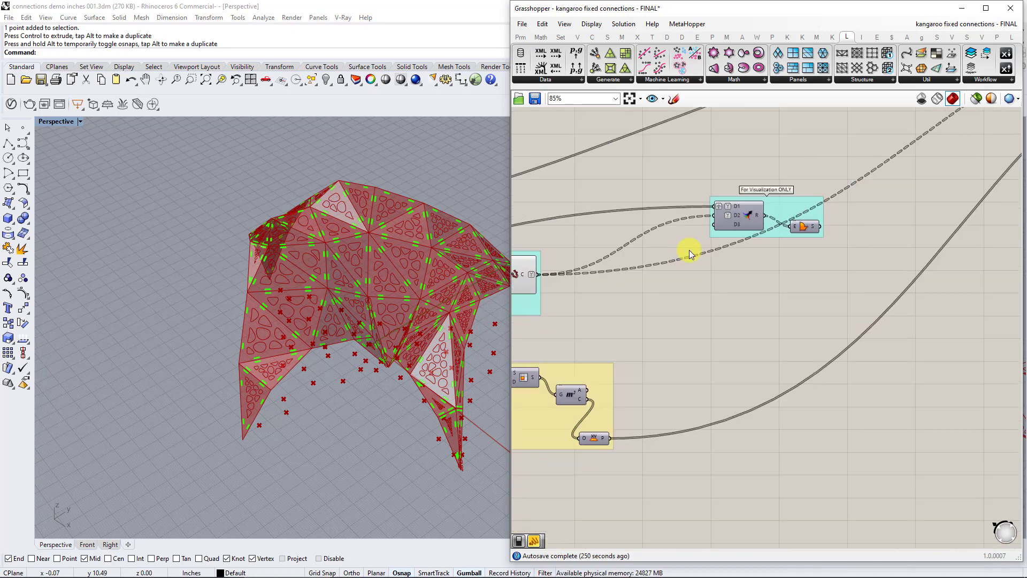
right_click(800, 226)
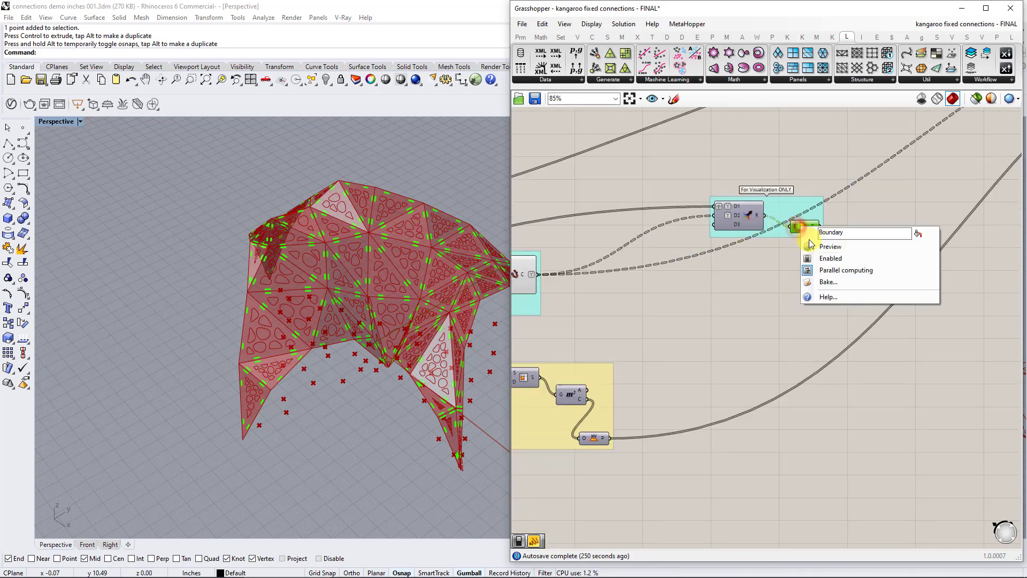
click(829, 246)
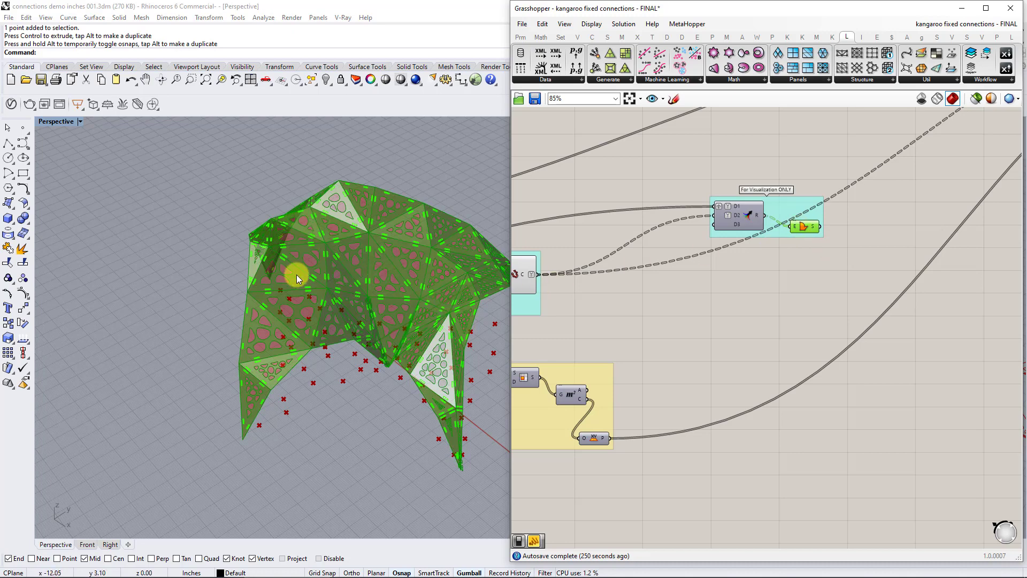
Inspect the perforated panels up close and shift the Boundary component up to align with Merge.
scroll(363, 275, up, 5)
right_drag(673, 256, 793, 282)
scroll(892, 233, up, 2)
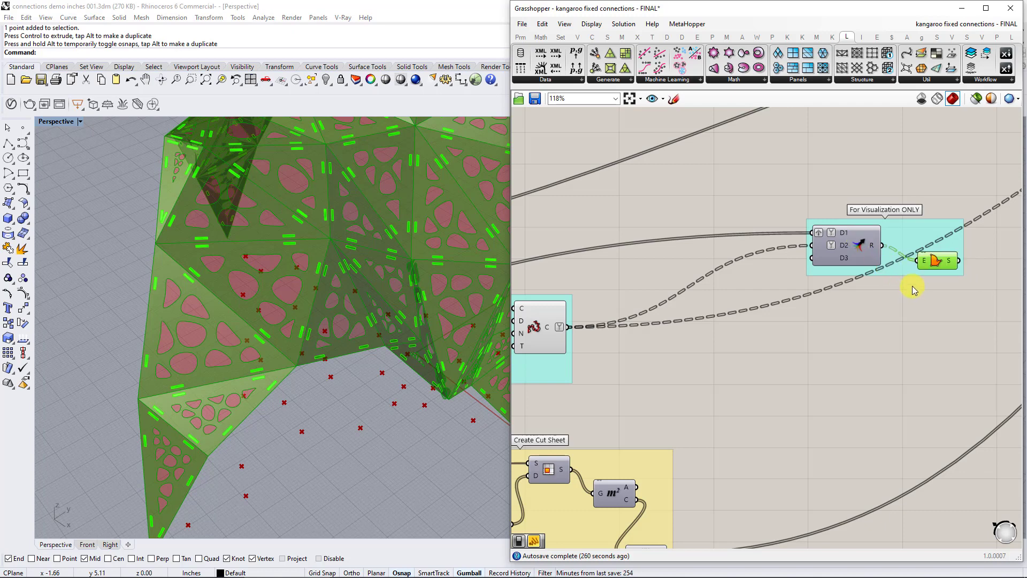
drag(942, 273, 941, 264)
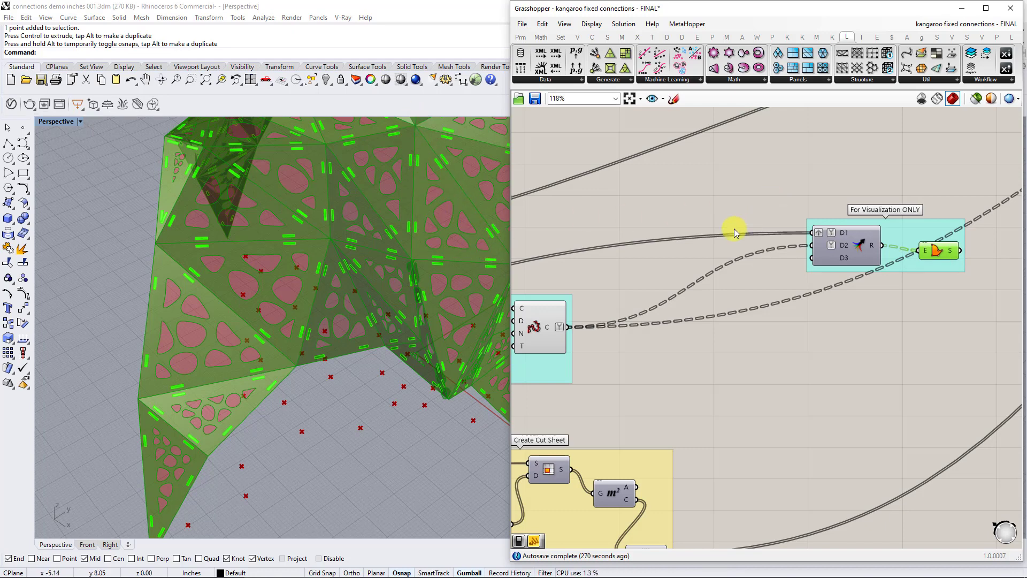
Trace Merge's D1 input back to the Join component and briefly preview its joined panel outlines.
right_drag(610, 287, 864, 264)
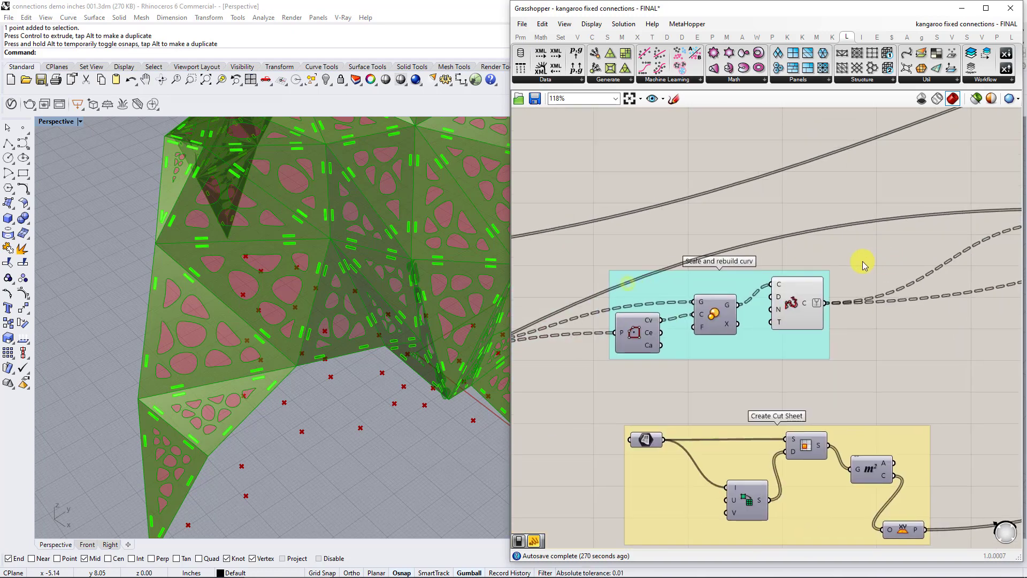
scroll(865, 265, down, 1)
scroll(645, 322, down, 3)
right_drag(652, 331, 828, 302)
right_drag(597, 389, 883, 310)
click(645, 343)
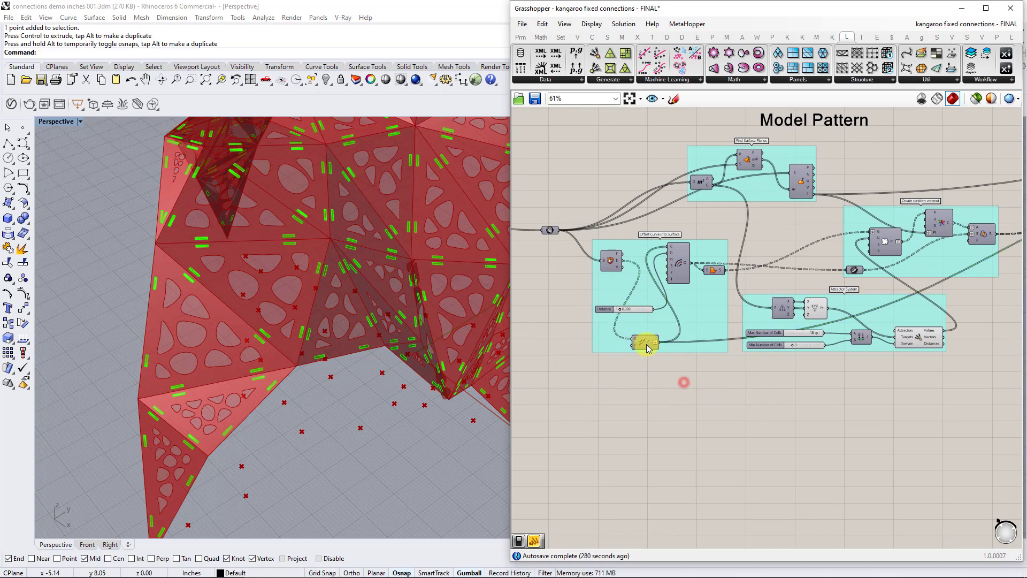
right_click(647, 344)
click(661, 364)
right_click(641, 339)
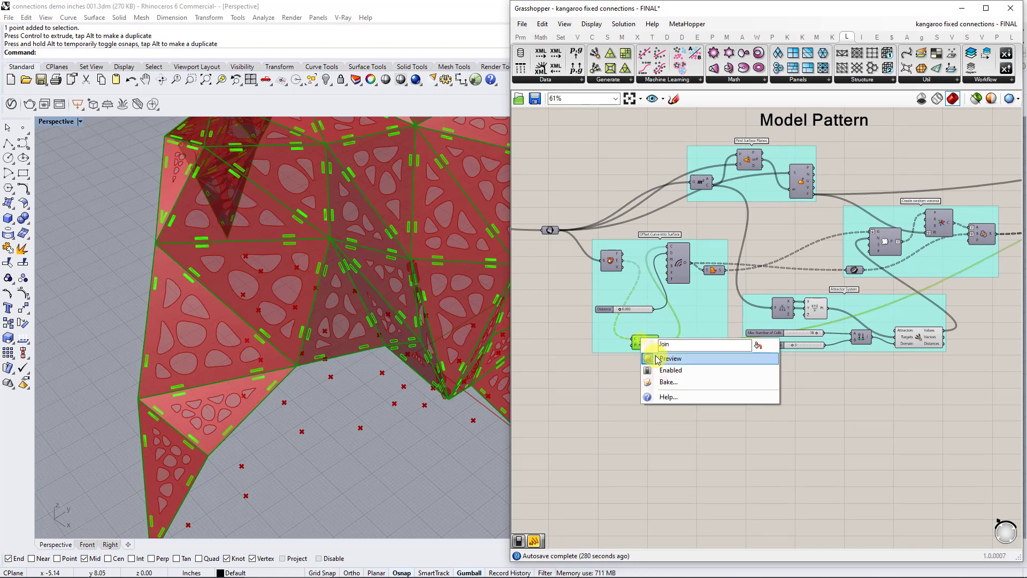
click(657, 357)
Follow the Join output to Merge's D1 input and the rebuilt curves to its D2 input.
right_drag(1014, 296, 761, 312)
scroll(990, 268, up, 3)
right_drag(998, 265, 876, 280)
right_drag(958, 227, 801, 305)
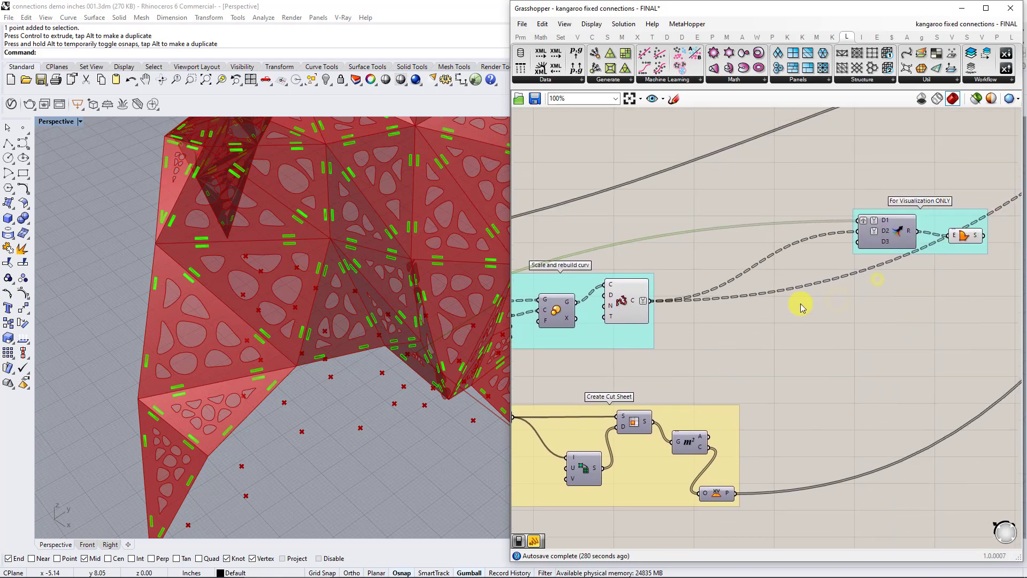
click(637, 296)
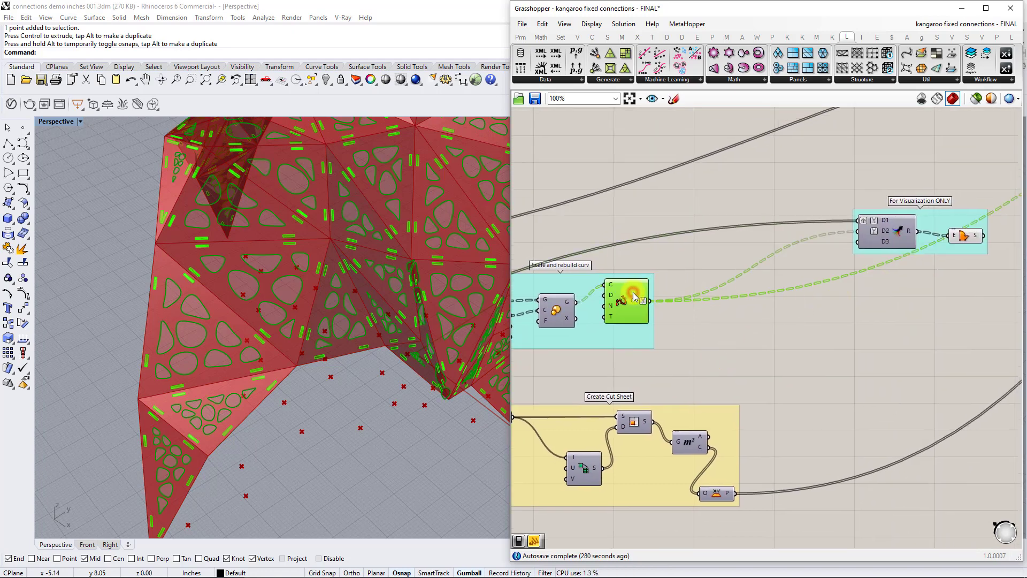
click(780, 251)
Examine the data structures of Merge's D1 and D2 inputs and its Result output feeding the Boundary component.
scroll(781, 243, up, 5)
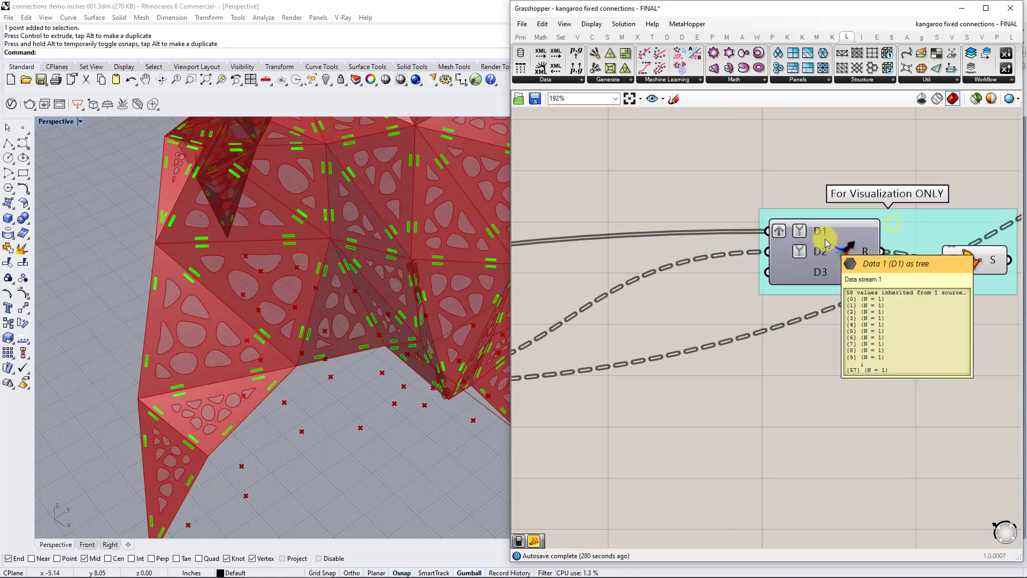
mouse_move(824, 230)
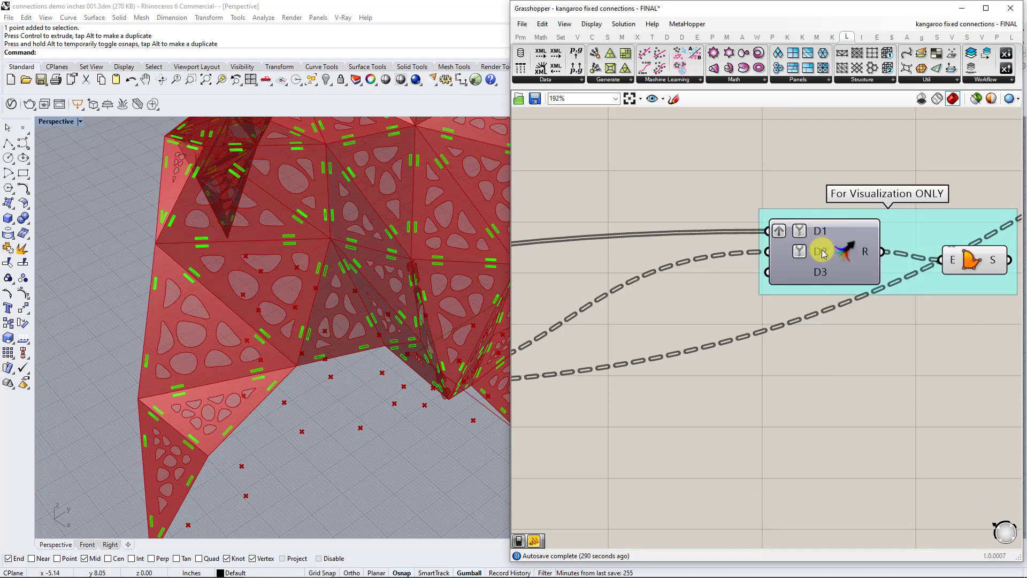
mouse_move(824, 254)
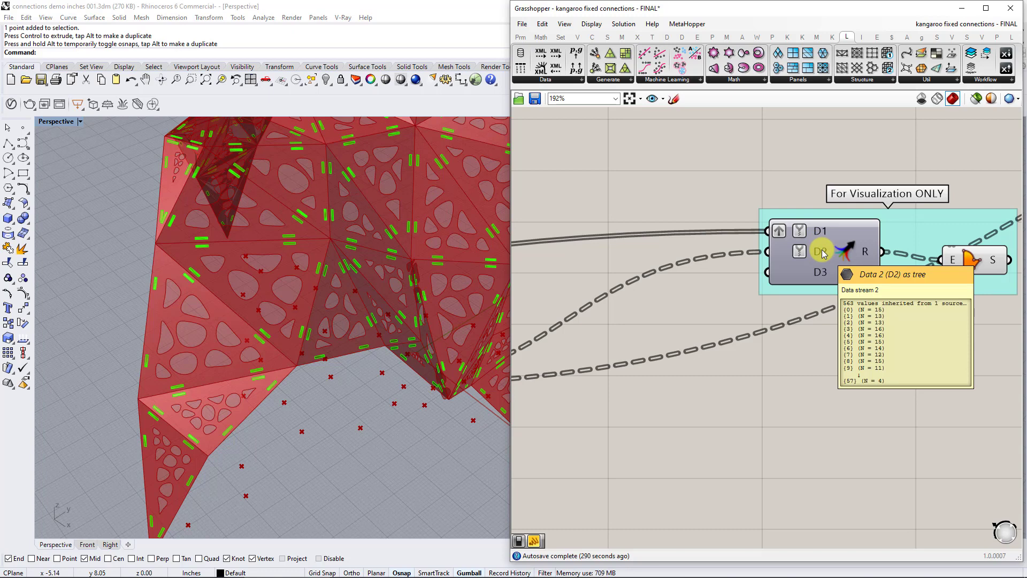
mouse_move(866, 250)
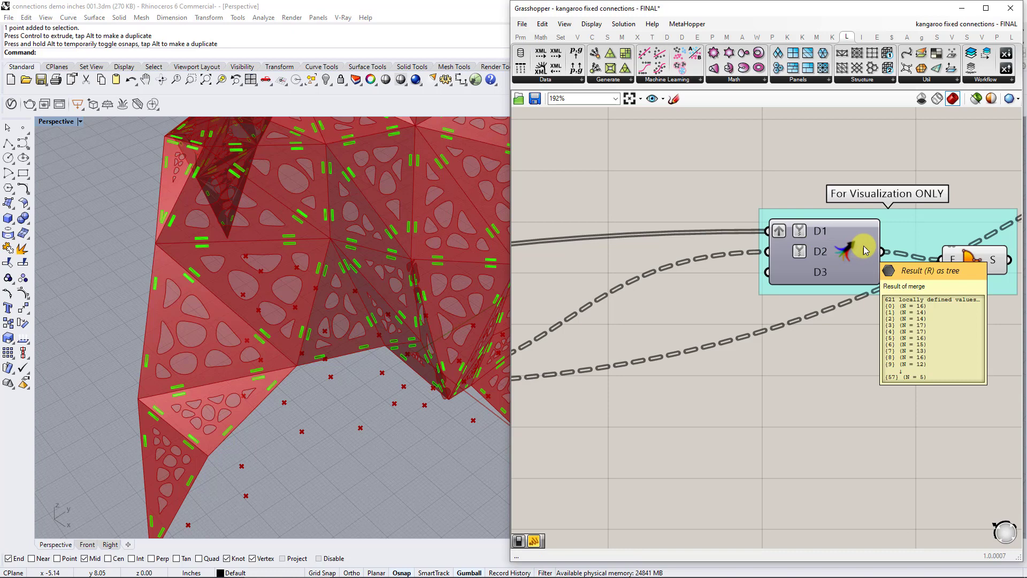
right_drag(866, 250, 780, 247)
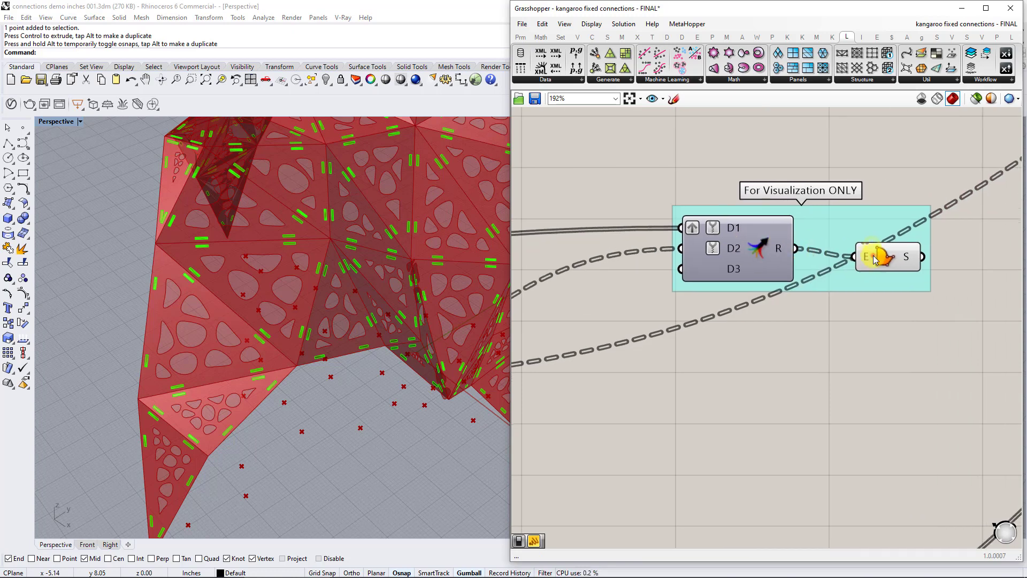
click(883, 257)
click(826, 317)
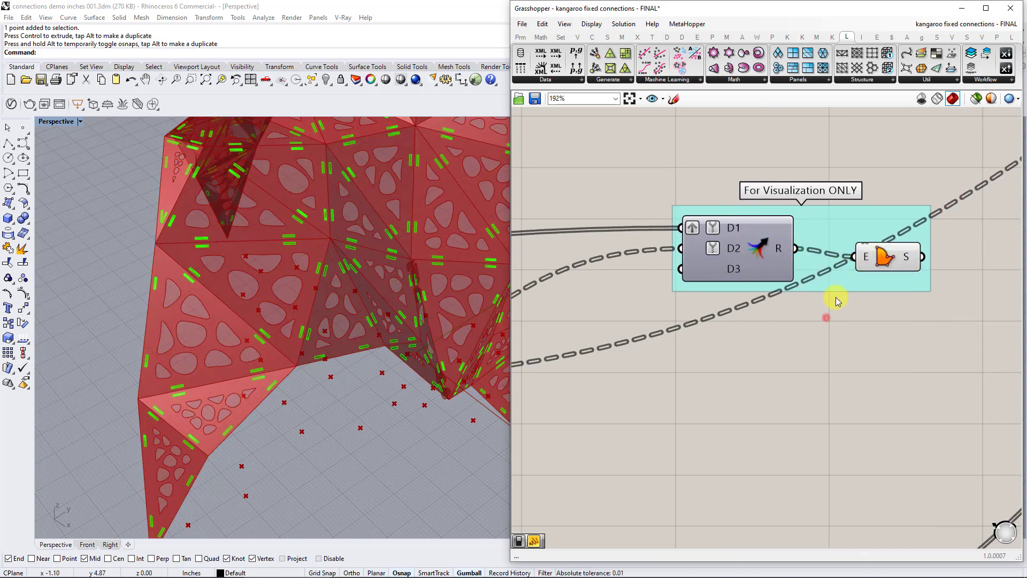
Turn off the preview of the Boundary component's visualization surfaces and check the whole canopy.
click(873, 252)
right_click(873, 252)
click(898, 273)
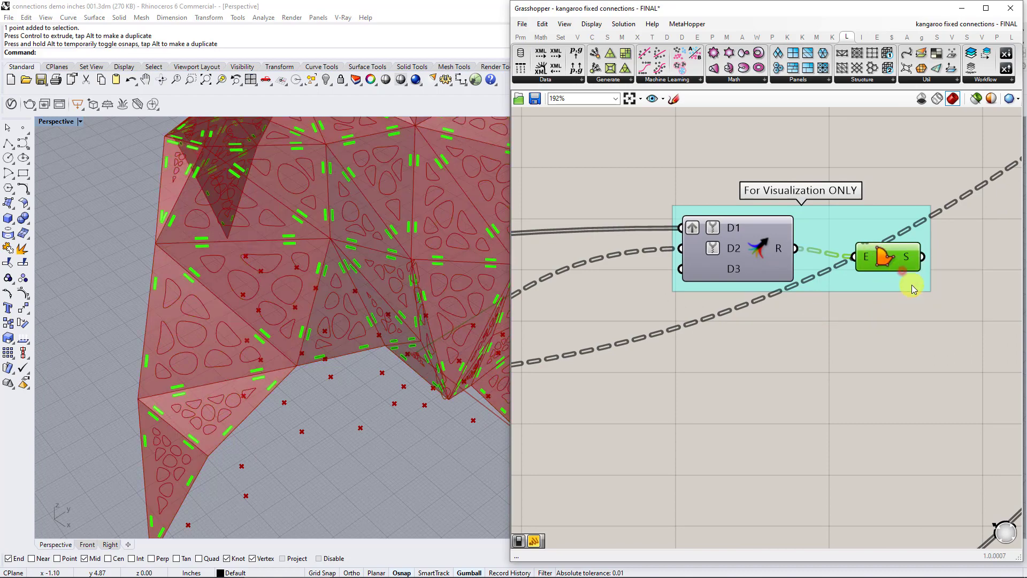
scroll(915, 289, down, 5)
right_drag(951, 251, 730, 297)
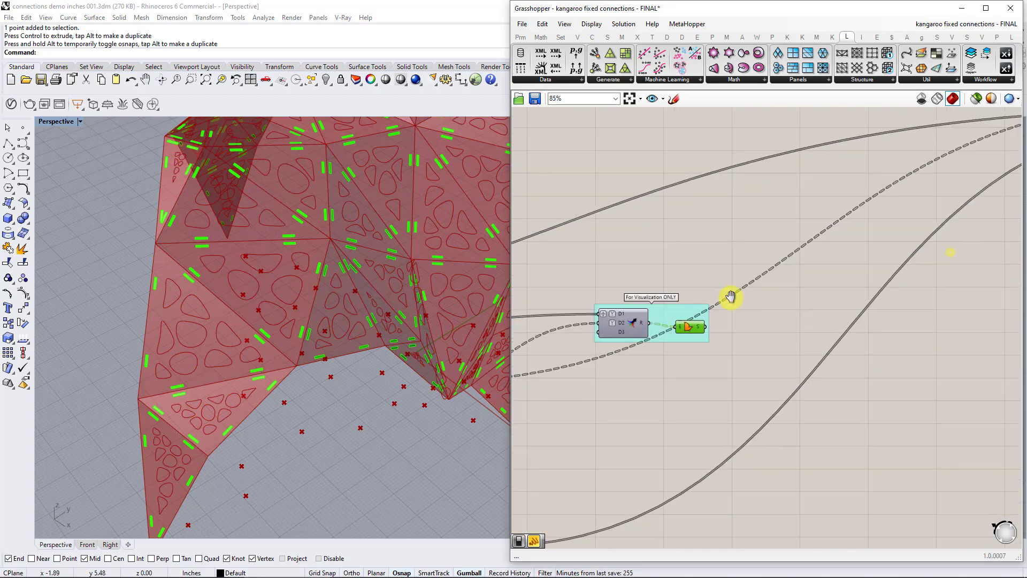
right_drag(351, 289, 383, 288)
scroll(412, 265, down, 6)
shift+right_drag(438, 245, 373, 286)
scroll(357, 301, up, 6)
scroll(369, 273, down, 5)
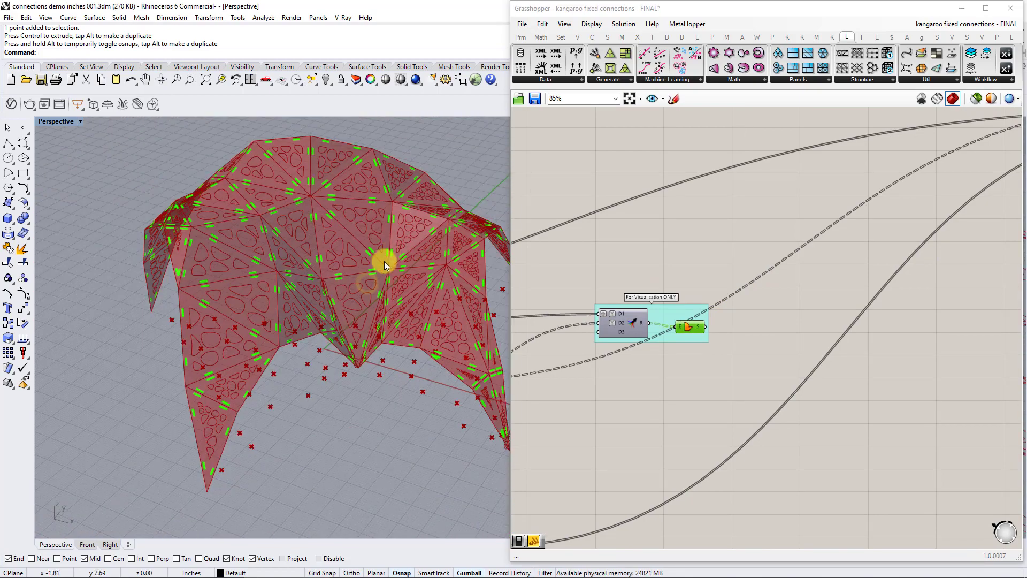
Follow the output wires to the Orient components and highlight the upper one while viewing the flattened panel layout.
right_drag(881, 244, 612, 345)
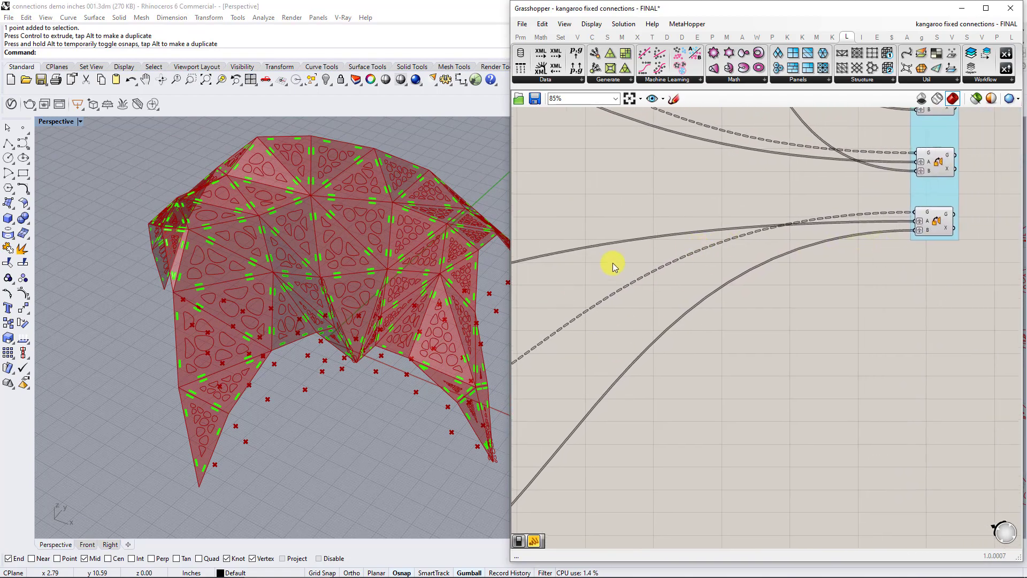
right_drag(711, 296, 942, 238)
right_drag(880, 279, 717, 254)
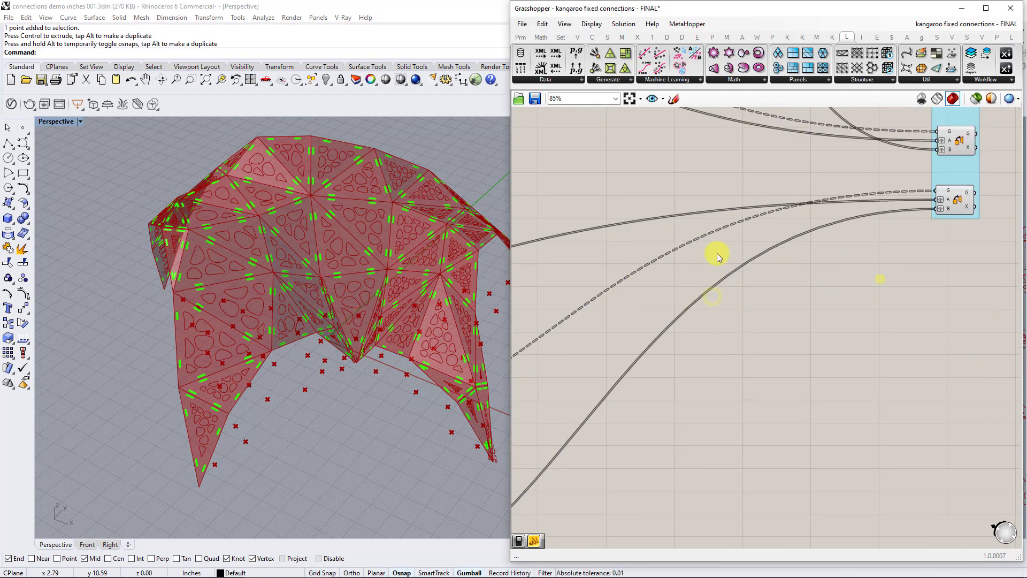
click(960, 139)
scroll(385, 310, down, 5)
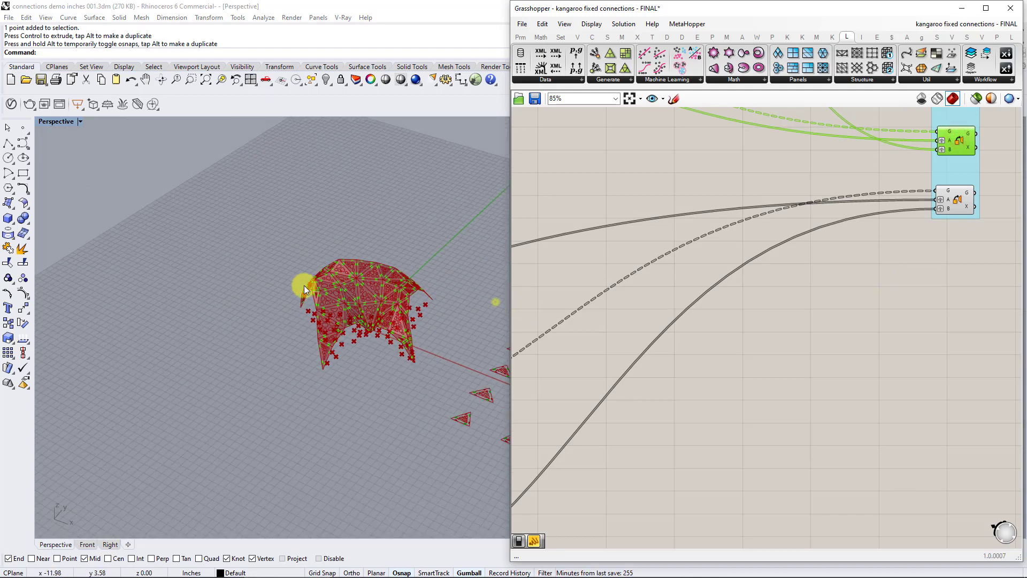
shift+right_drag(440, 294, 261, 278)
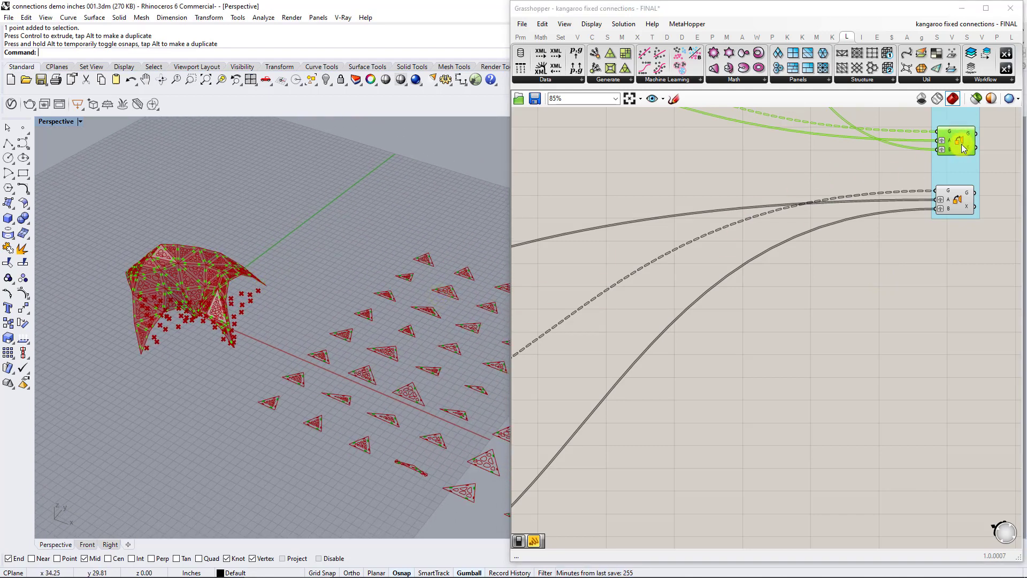
drag(962, 136, 964, 135)
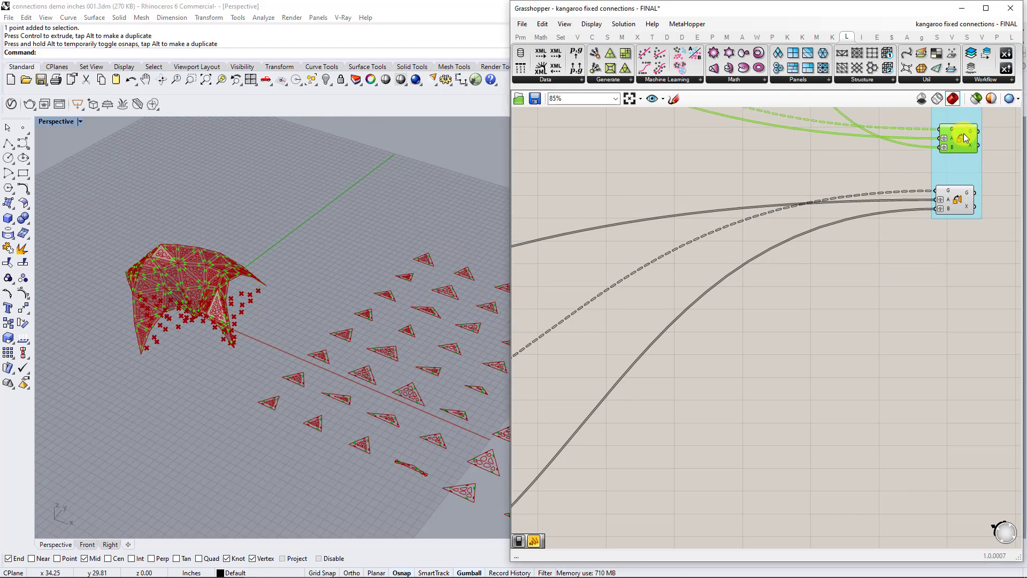
Highlight the lower Orient component's flattened cells, check its Source plane input, and trace its geometry back to the Rebuild Curve component.
click(963, 200)
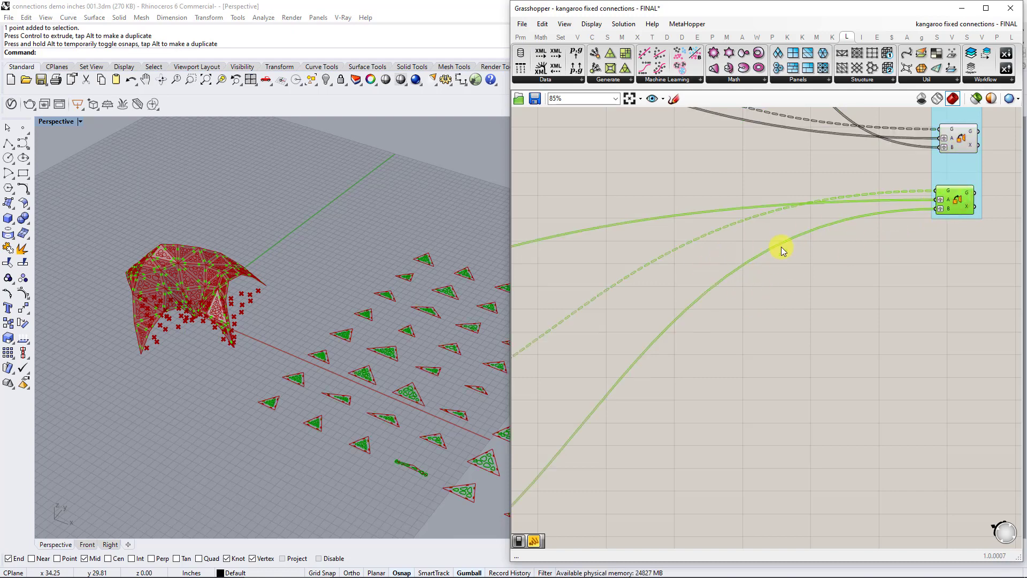
mouse_move(952, 201)
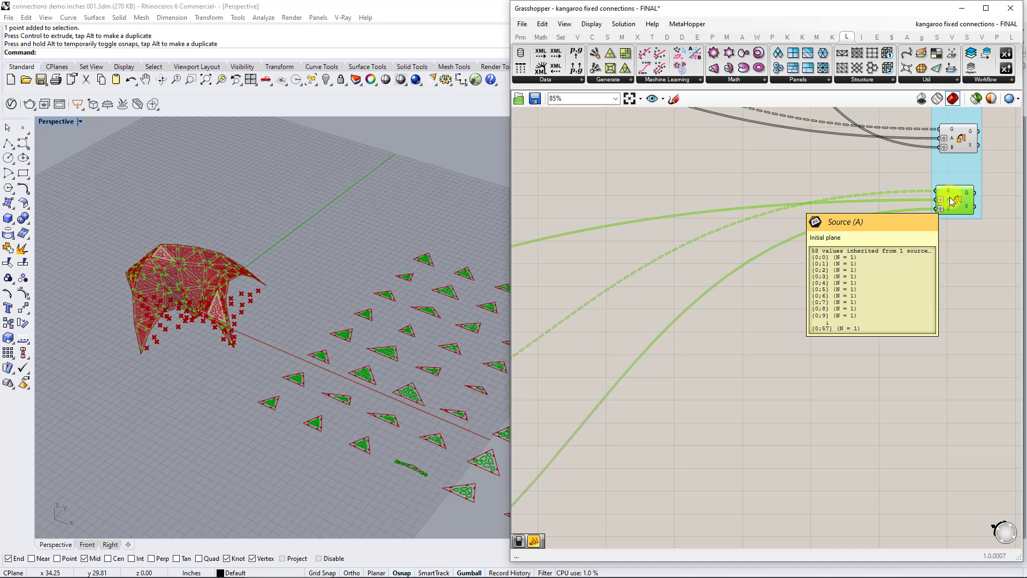
scroll(720, 288, down, 2)
right_drag(720, 288, 922, 231)
scroll(717, 313, up, 2)
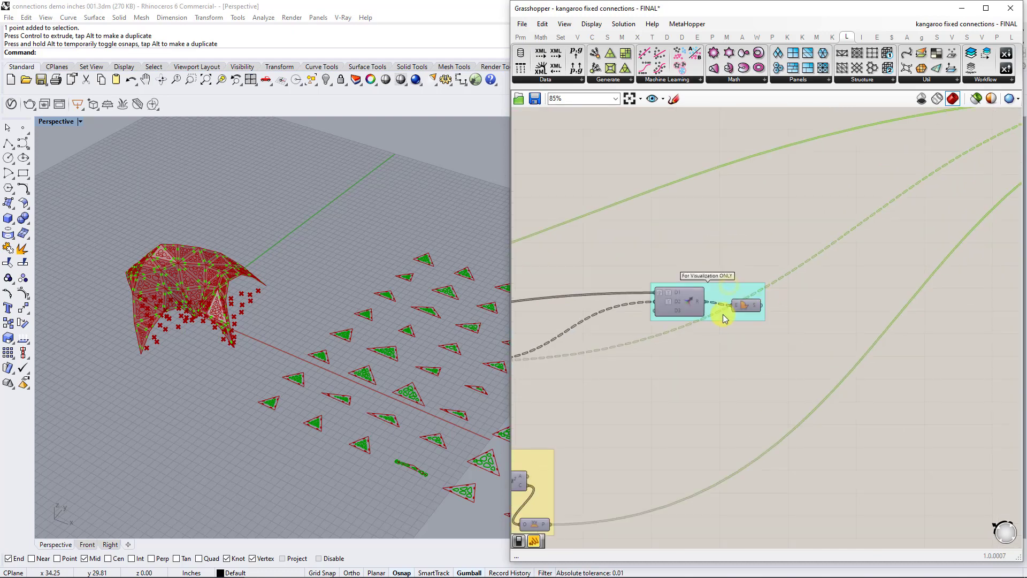
right_drag(724, 319, 880, 301)
right_drag(624, 364, 716, 324)
click(713, 306)
scroll(707, 297, up, 4)
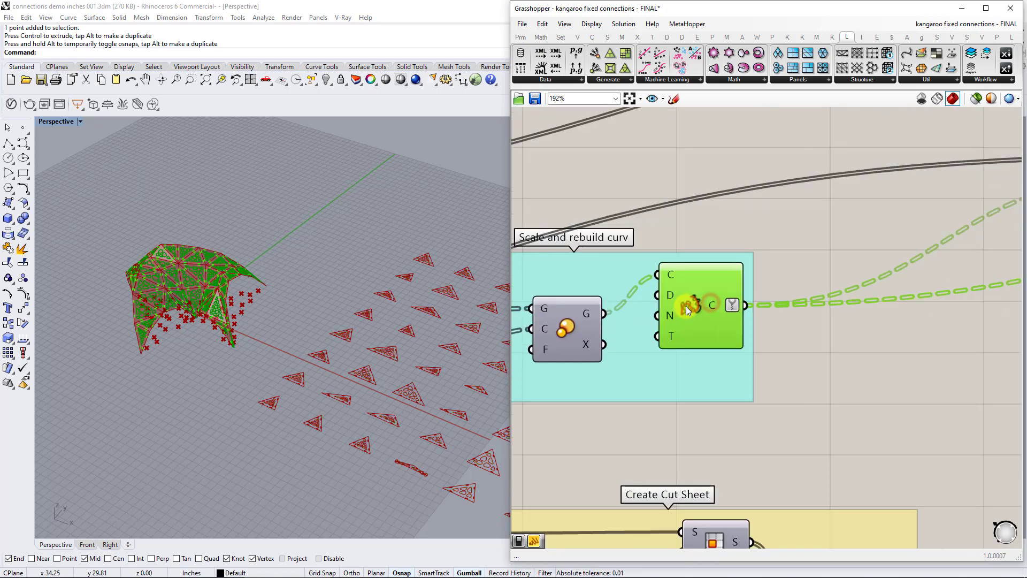
Examine the flattened panels up close for their Voronoi cutouts and connector slots, including the narrowest triangles.
scroll(275, 298, up, 6)
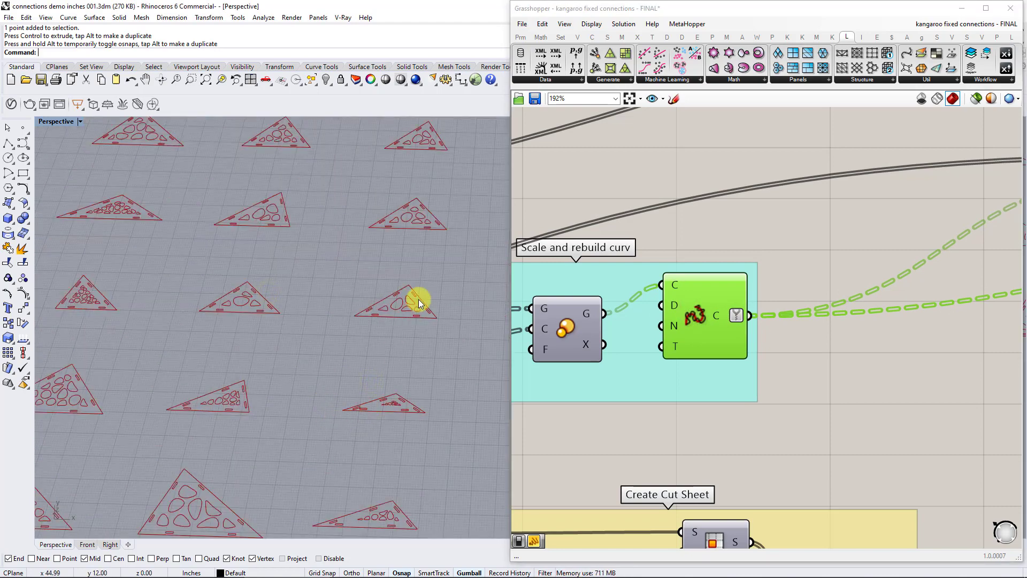
scroll(419, 301, down, 8)
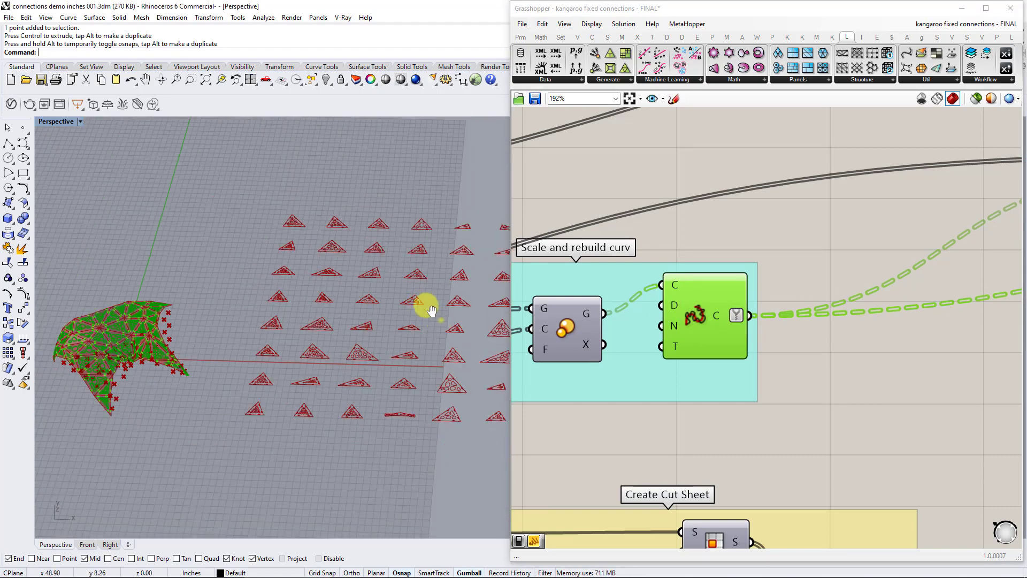
scroll(303, 282, up, 5)
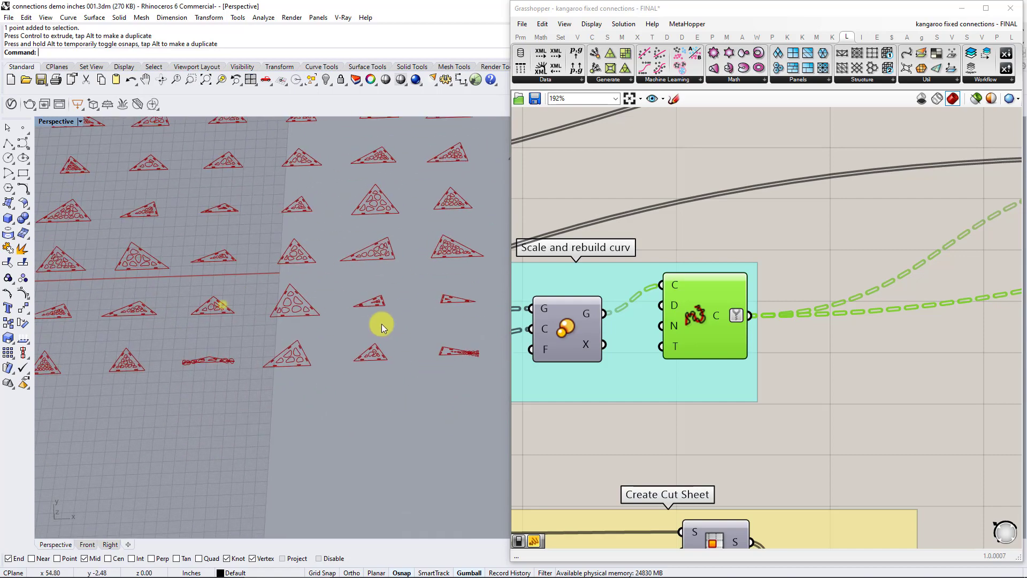
scroll(455, 340, up, 5)
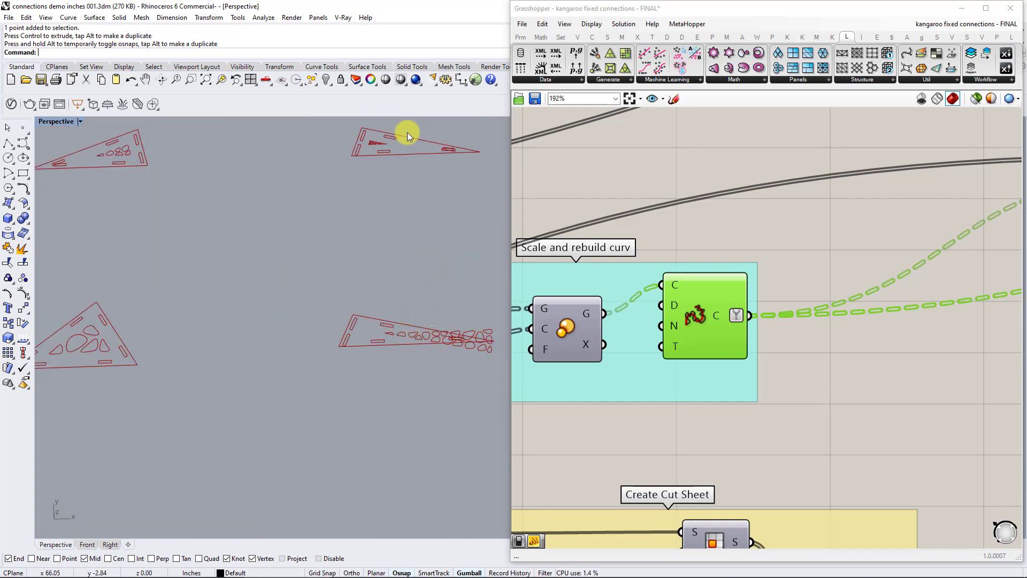
scroll(422, 200, down, 8)
shift+right_drag(421, 200, 434, 287)
shift+right_drag(343, 301, 466, 255)
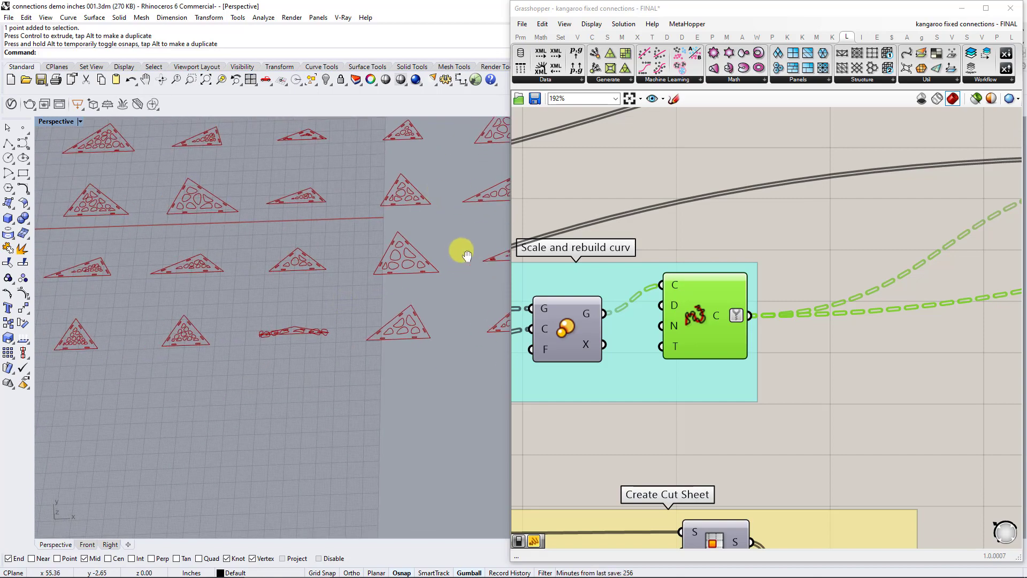
Inspect the rebuilt Voronoi curves on the 3D canopy, focusing on the narrow panels at the leg tips.
scroll(461, 248, down, 10)
right_drag(440, 287, 385, 227)
shift+right_drag(406, 190, 330, 269)
scroll(268, 326, up, 7)
shift+right_drag(197, 328, 382, 297)
scroll(328, 324, up, 5)
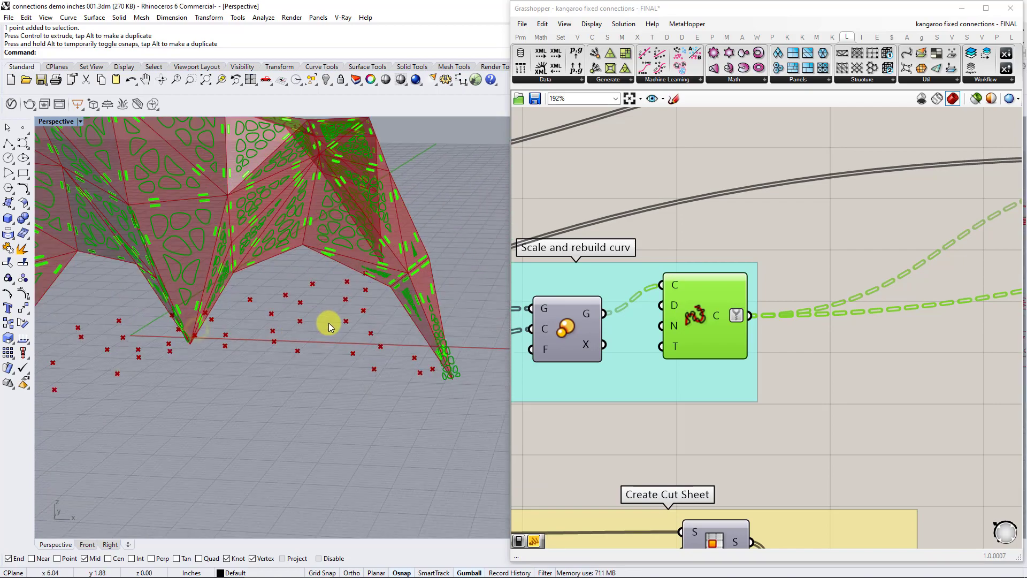
shift+right_drag(332, 319, 389, 352)
scroll(382, 374, down, 6)
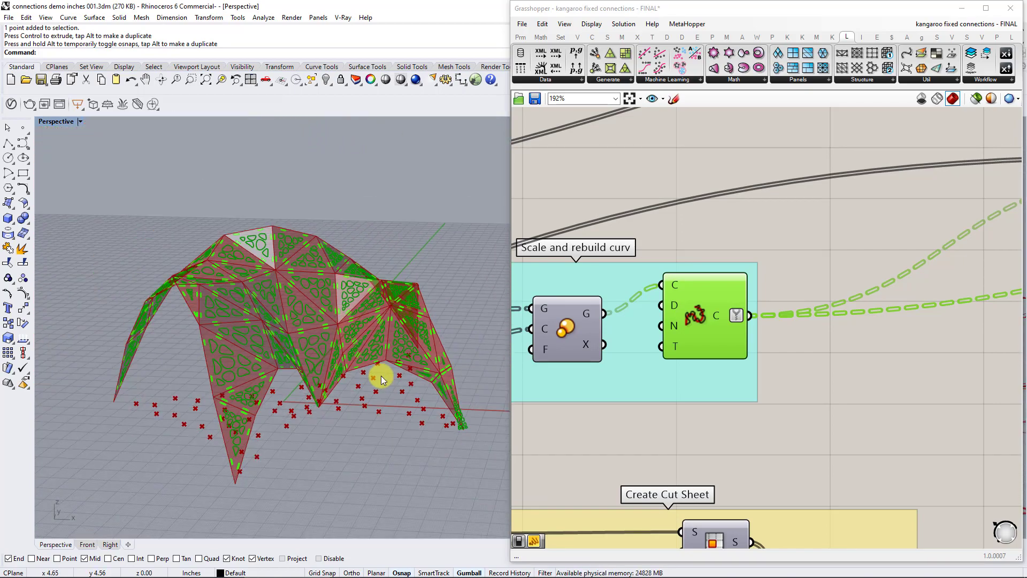